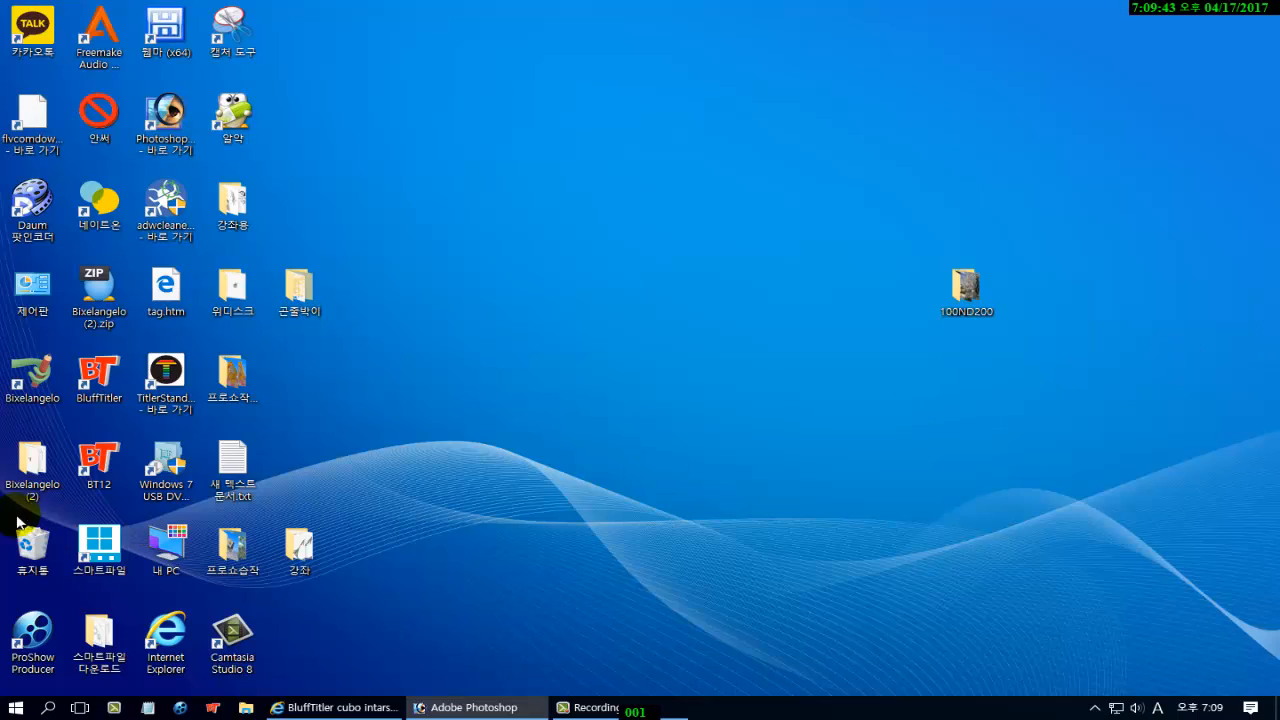
Launch BluffTitler from the desktop and accept Arial Black (Black) as the replacement for the missing font.
left_click(103, 379)
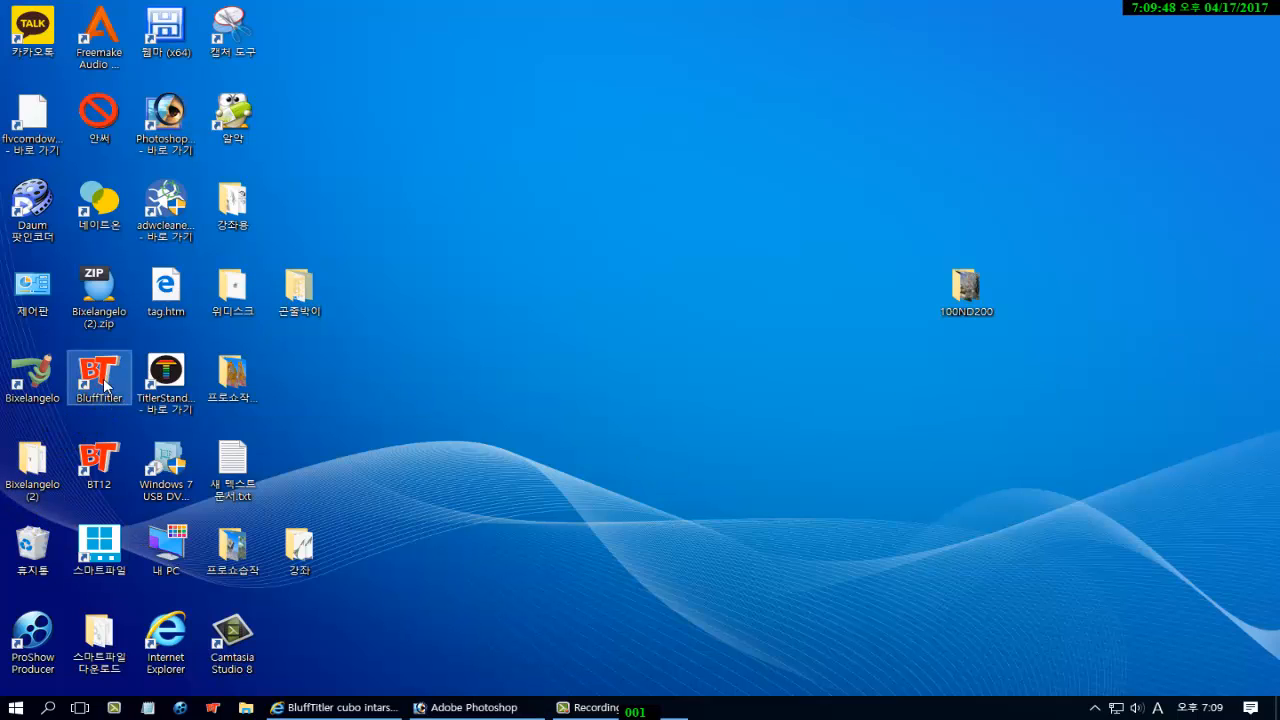
double_click(103, 384)
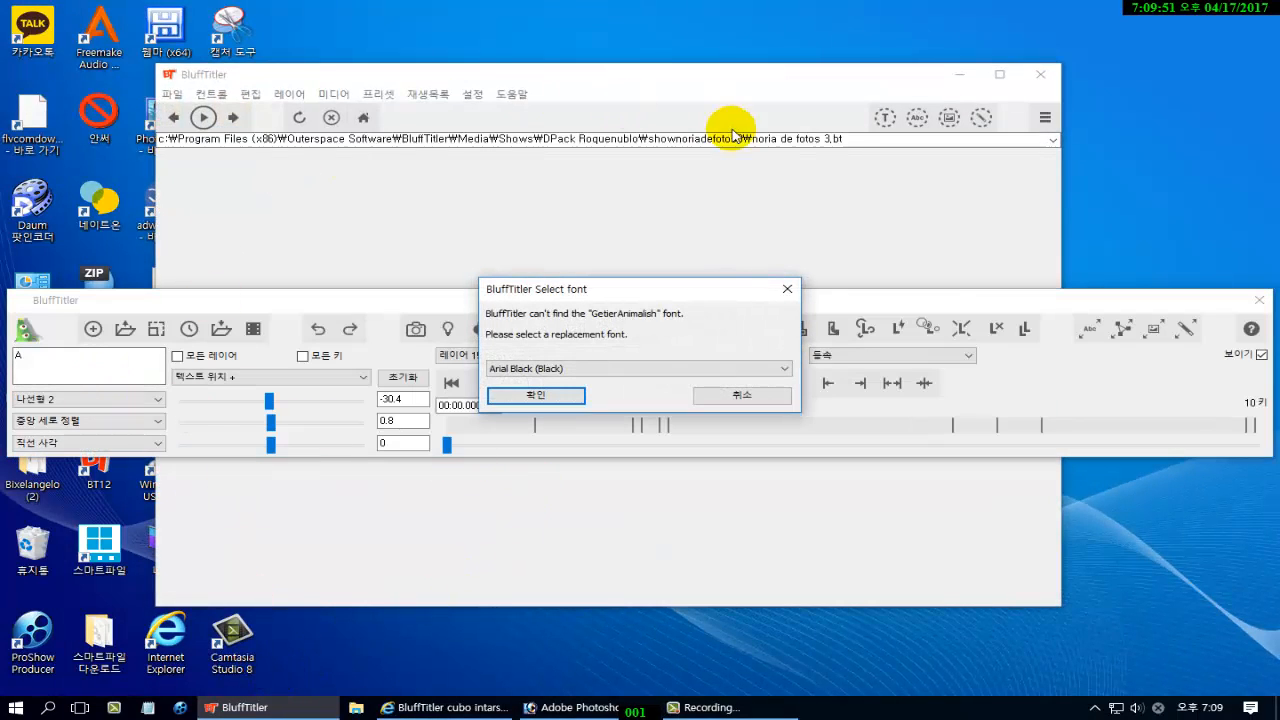
left_click(536, 397)
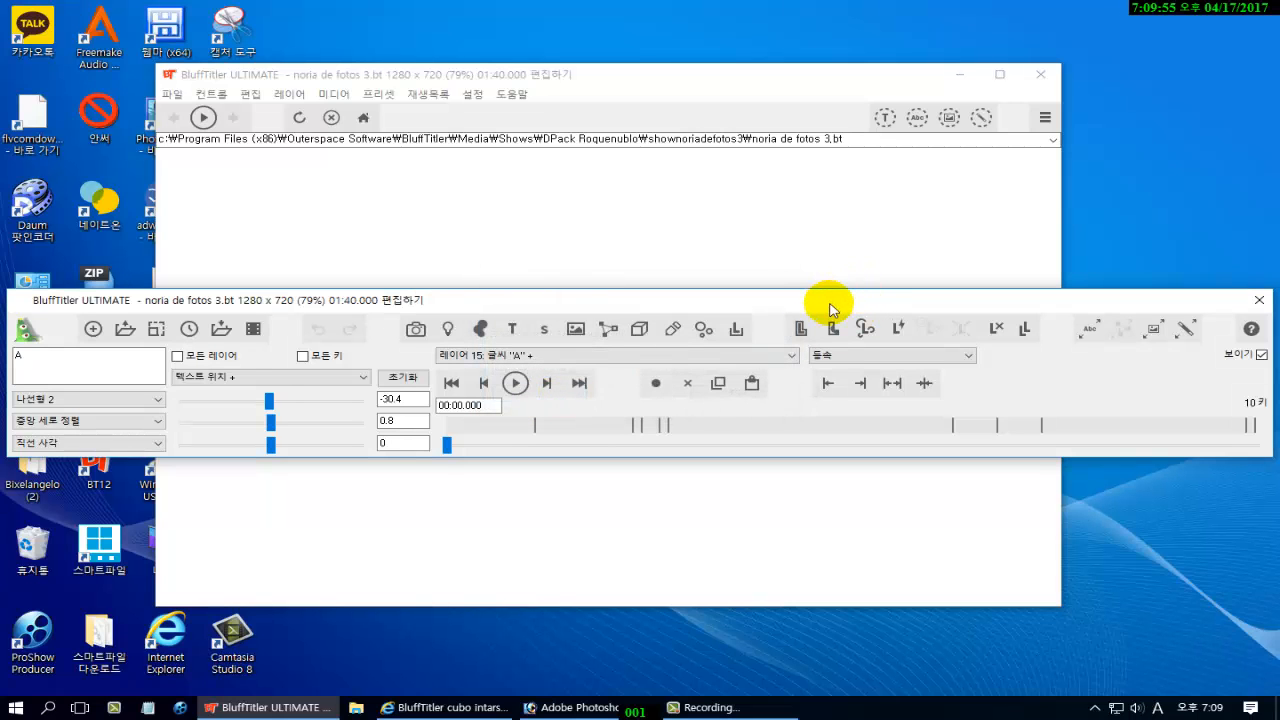
Move the floating editing window lower so that it covers less of the show preview.
left_click_drag(829, 309, 829, 488)
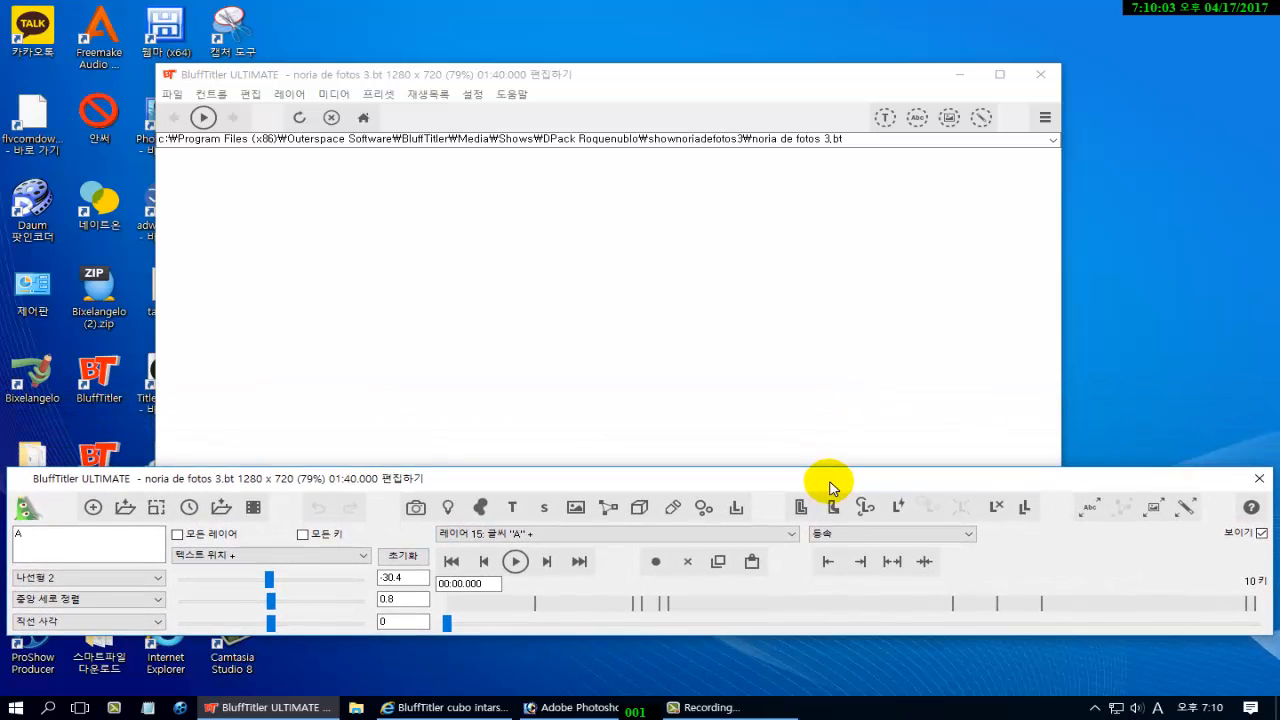
left_click(737, 94)
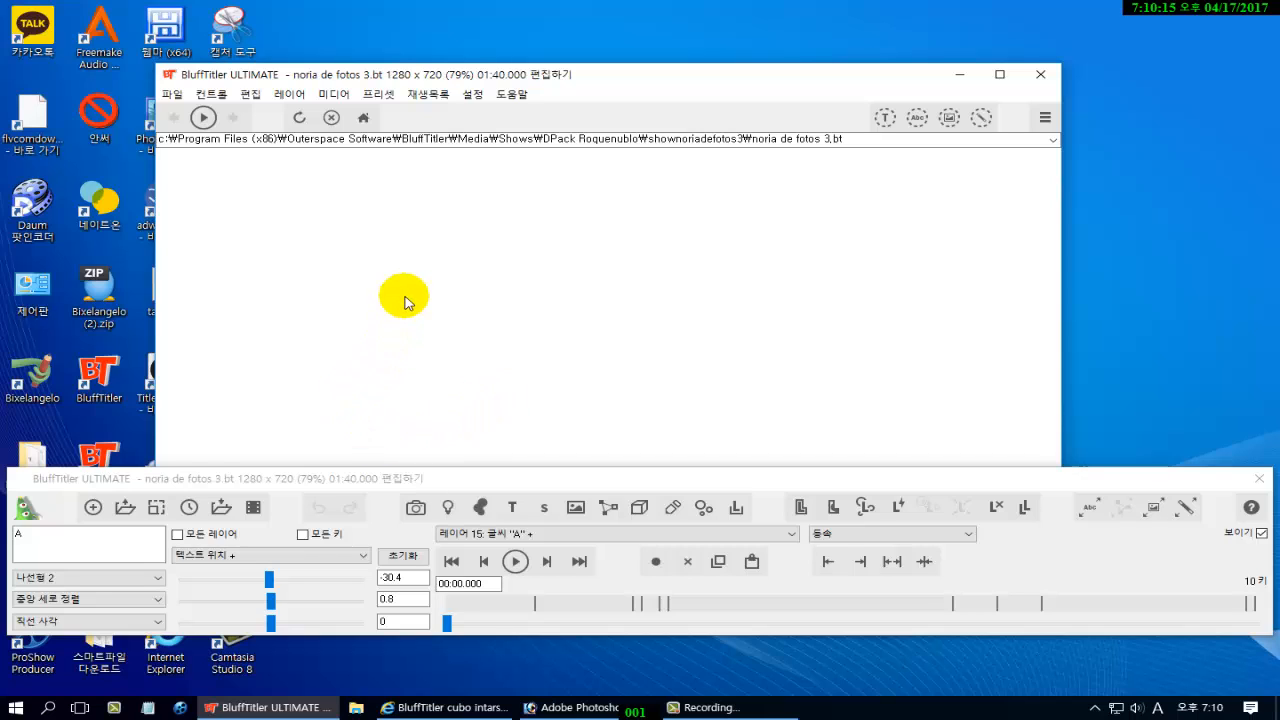
left_click(519, 490)
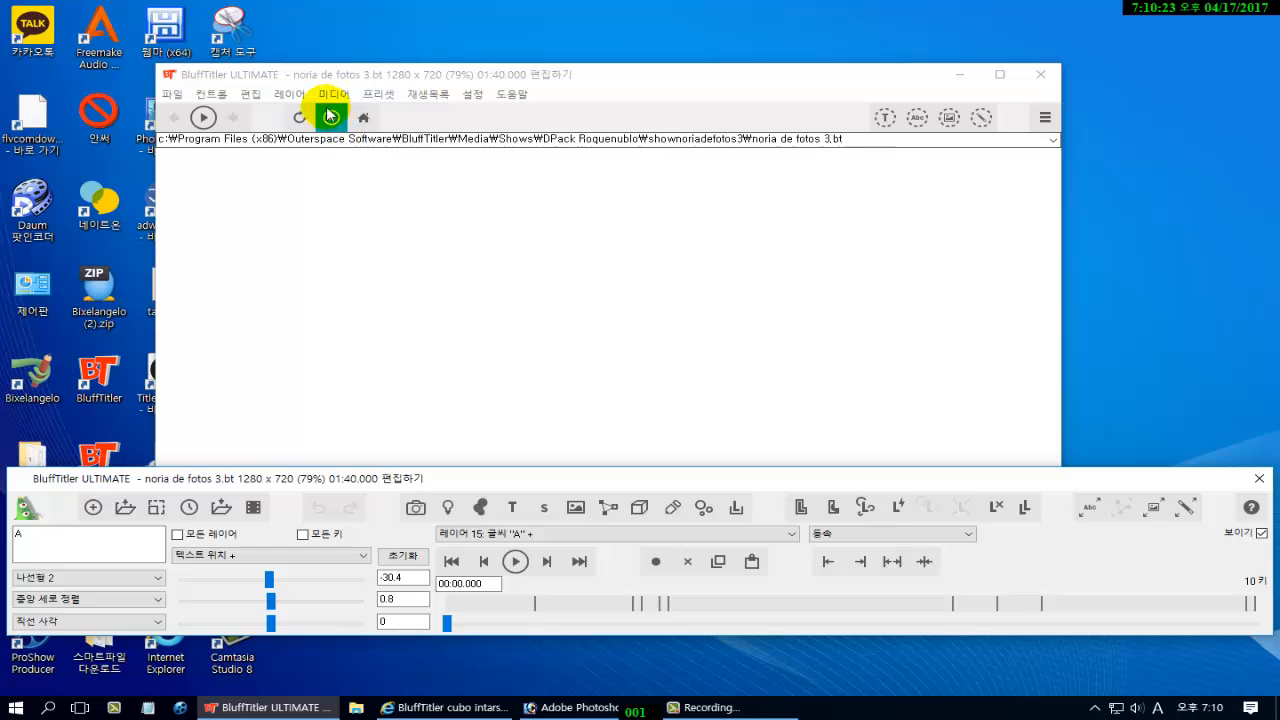
Add a container layer to the noria de fotos 3 show.
left_click(290, 94)
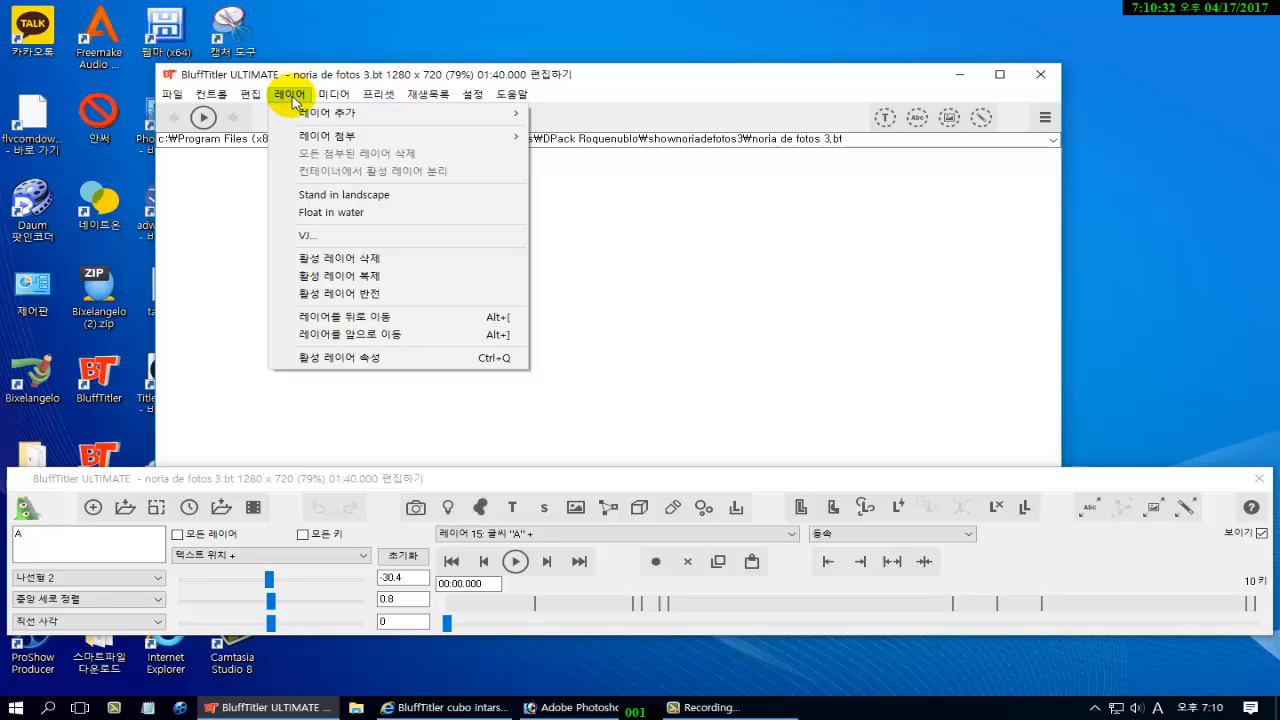
mouse_move(330, 116)
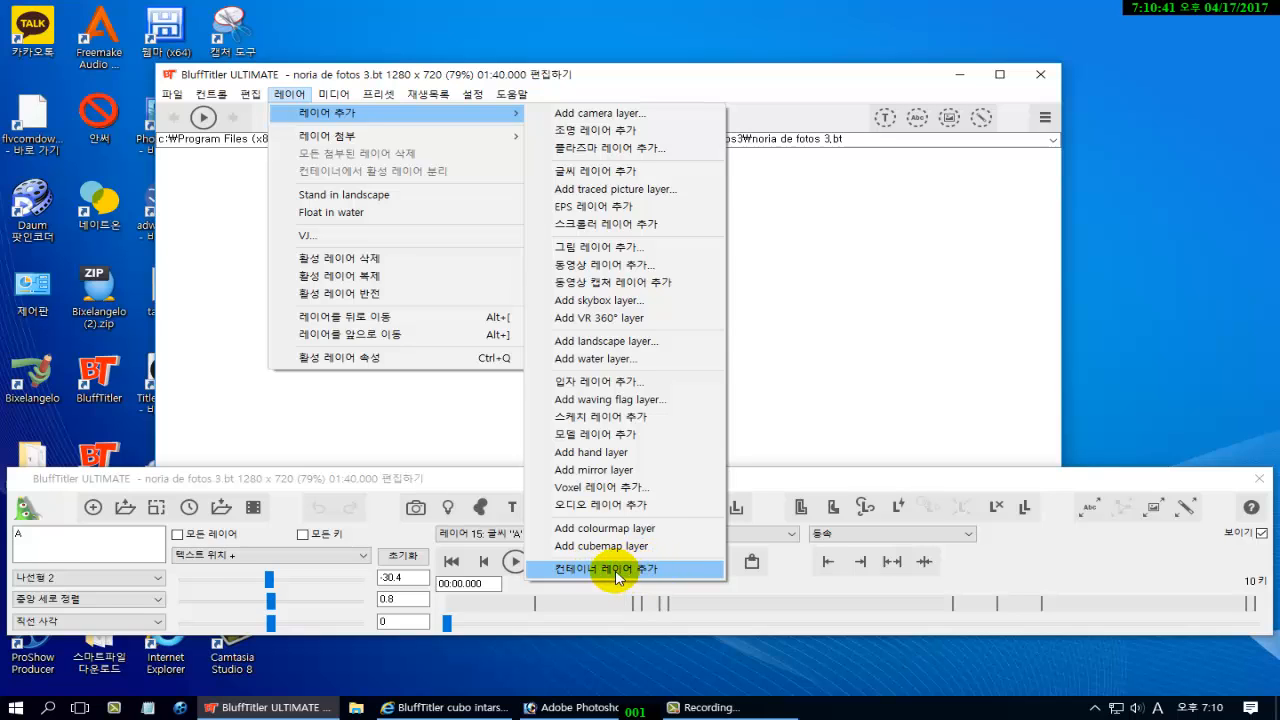
left_click(440, 436)
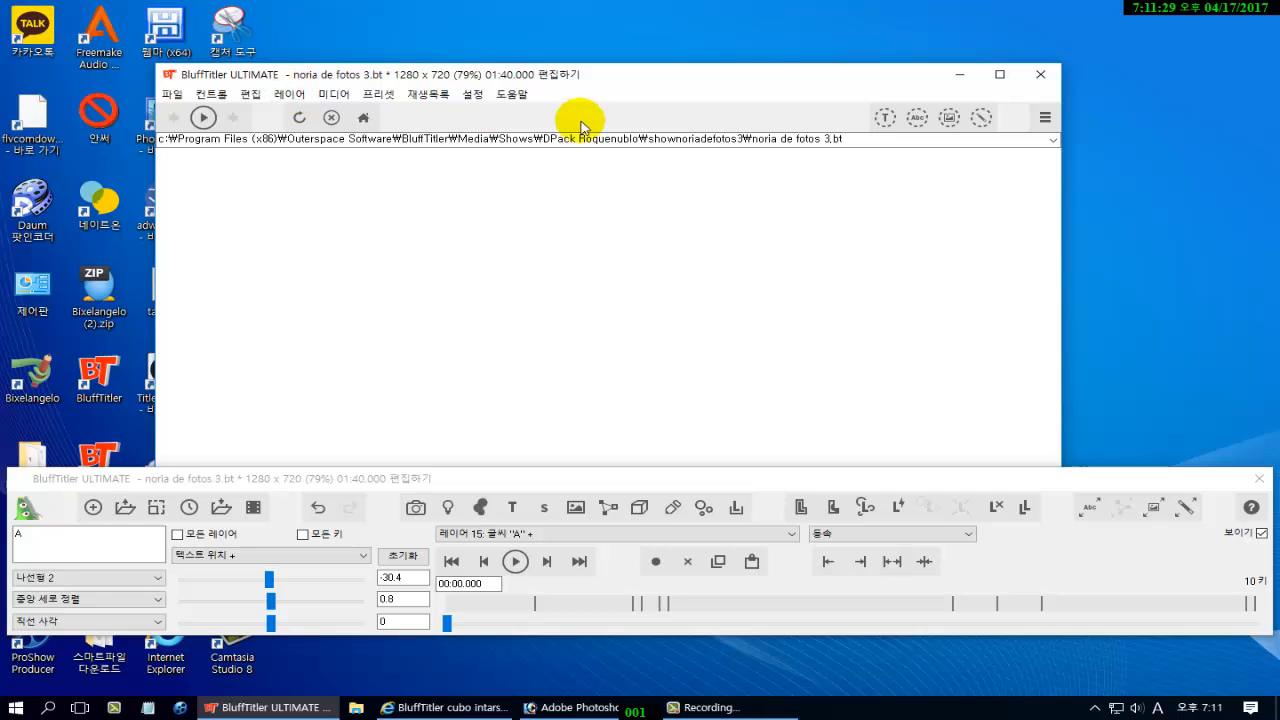
left_click(297, 98)
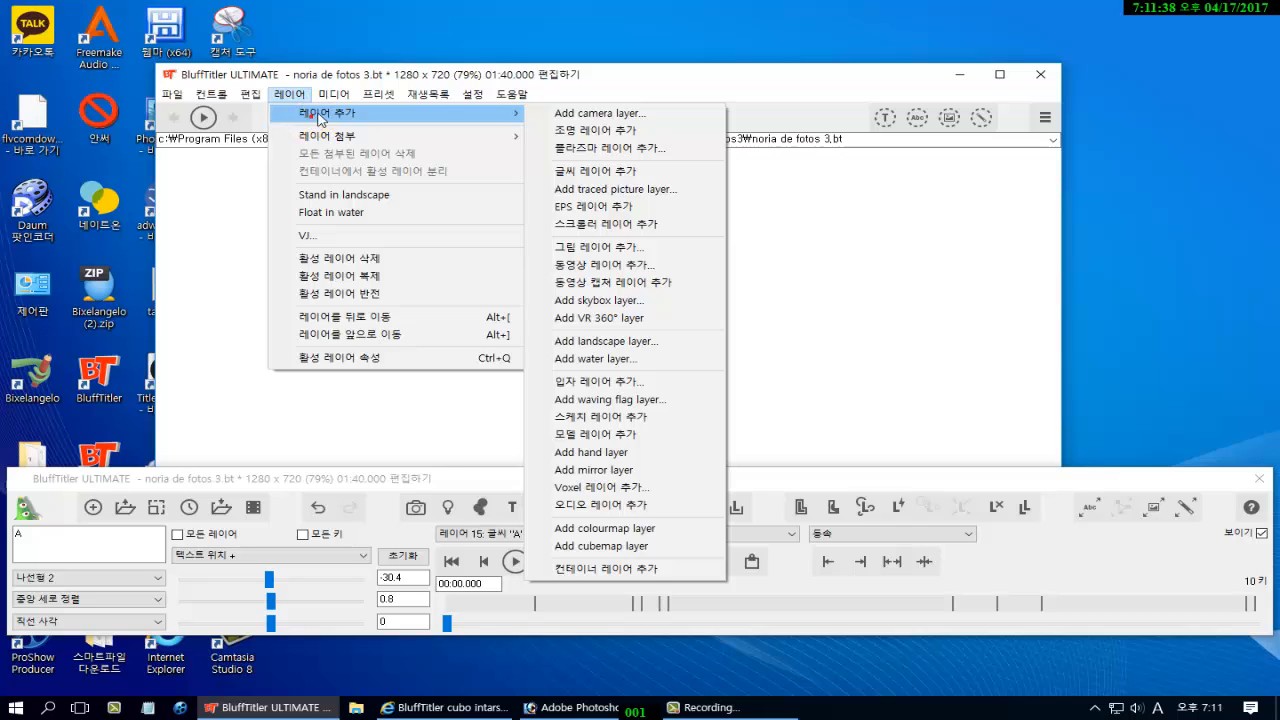
left_click(608, 568)
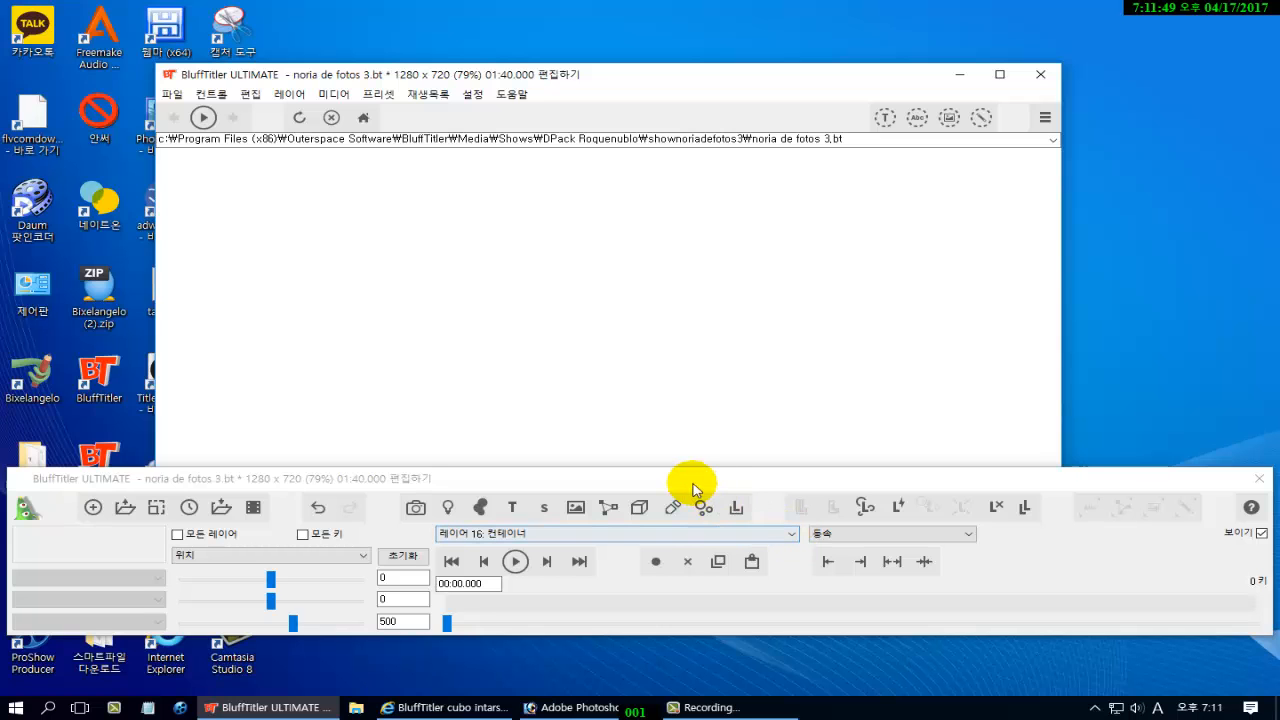
Add a picture layer using 777.png from the pictures library and attach it to the active container layer.
left_click_drag(697, 486, 719, 431)
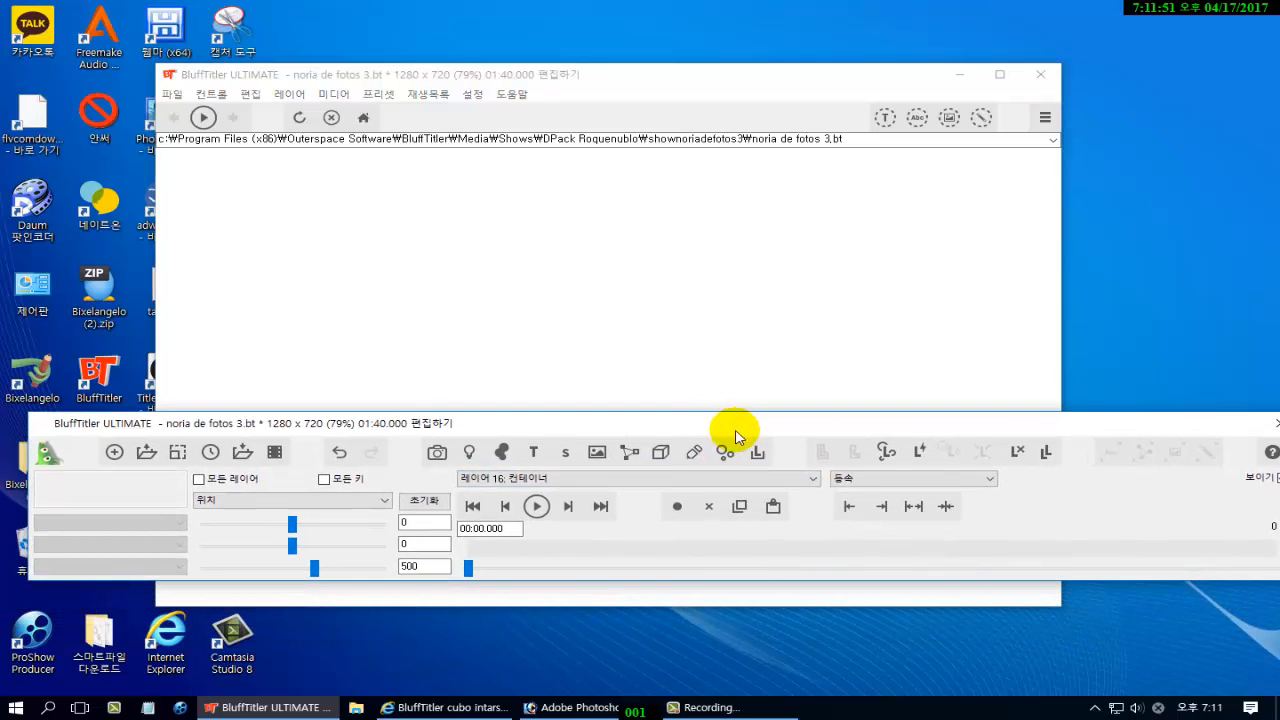
left_click(597, 455)
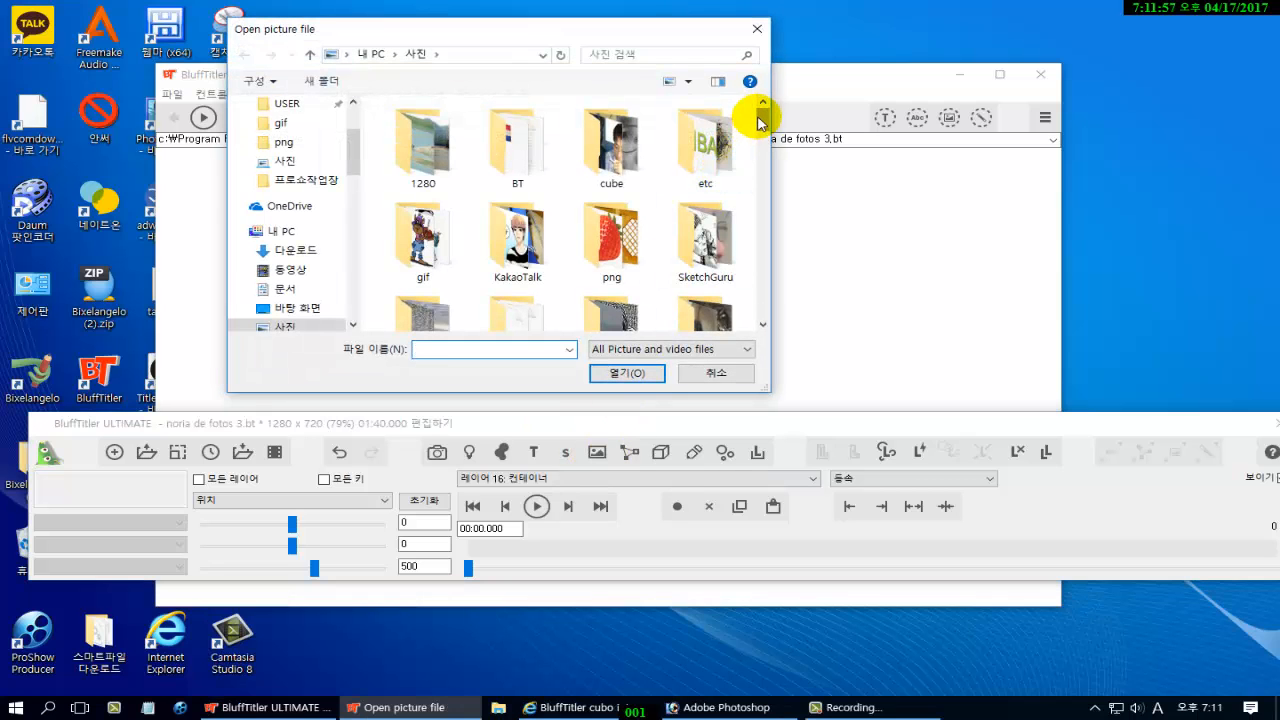
left_click_drag(760, 123, 760, 130)
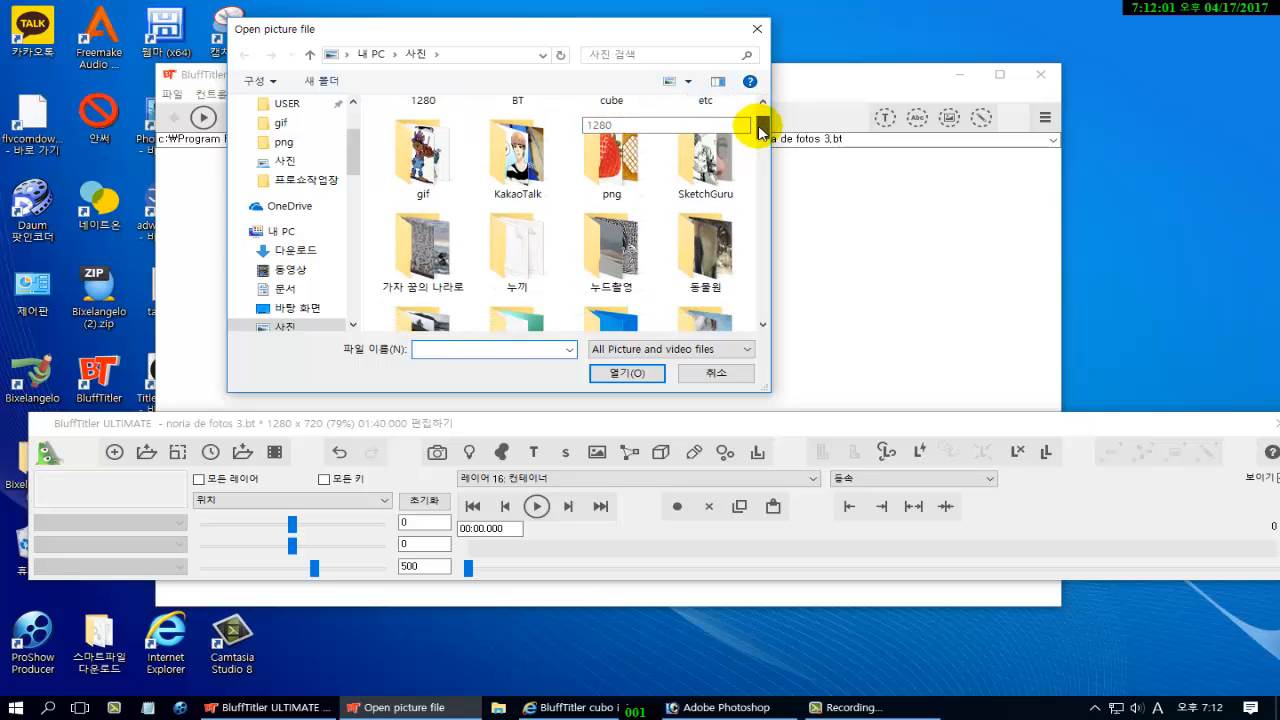
scroll(760, 125, "down", 1)
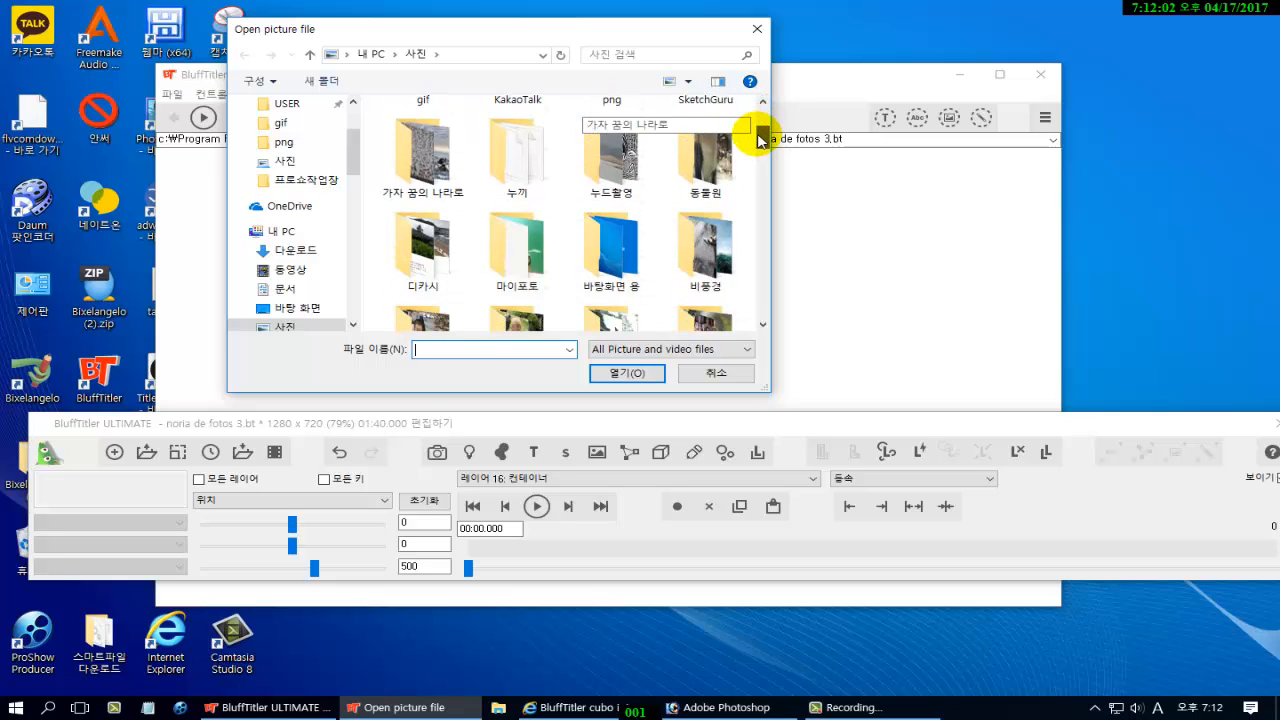
left_click(291, 160)
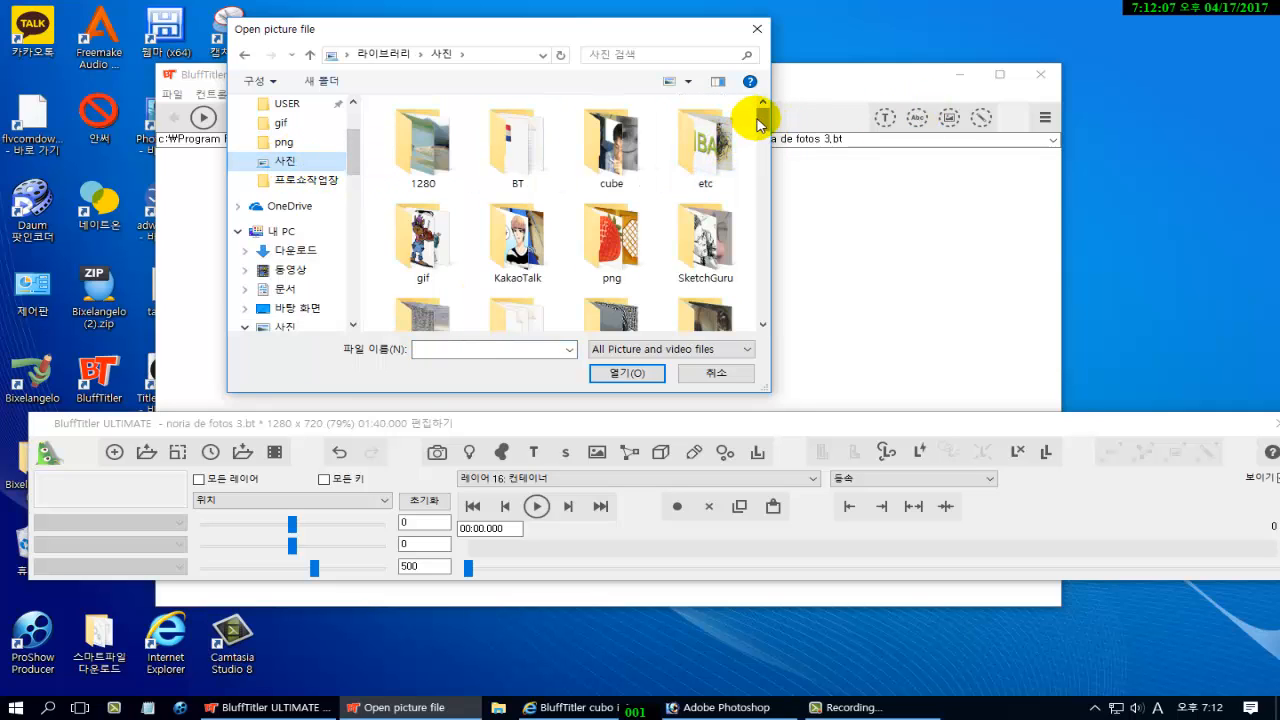
left_click_drag(760, 125, 745, 217)
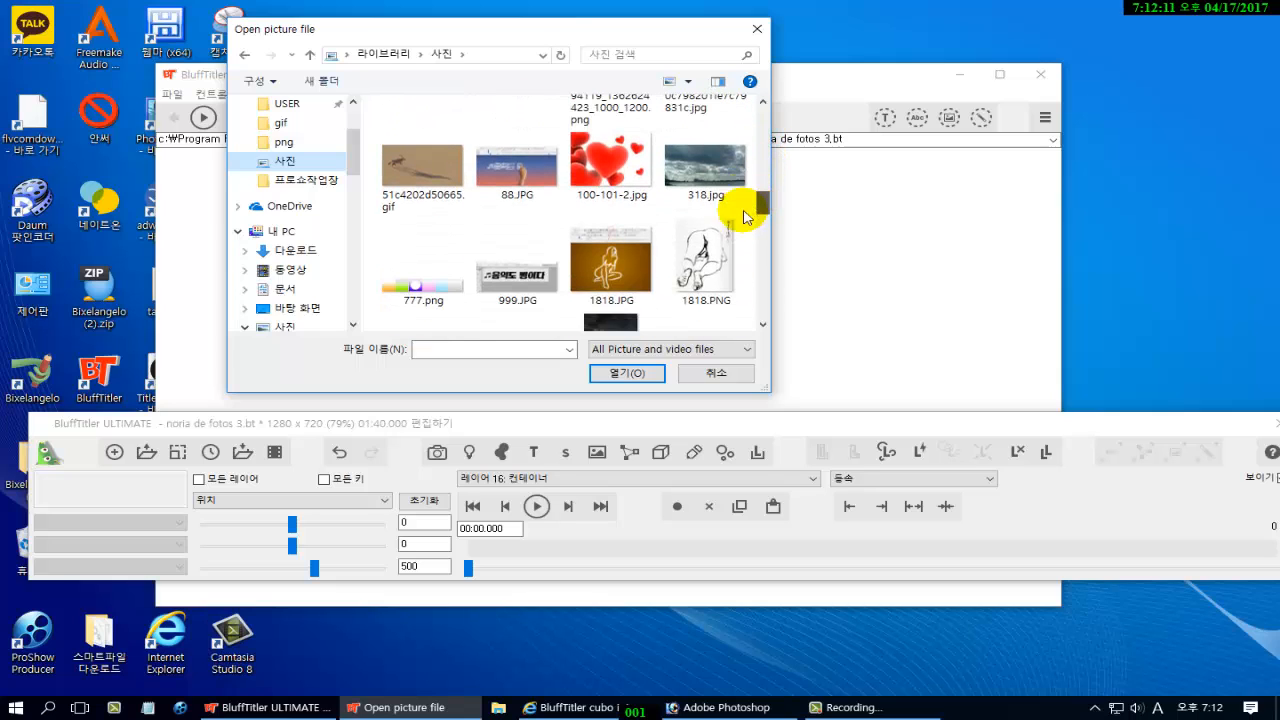
left_click(447, 288)
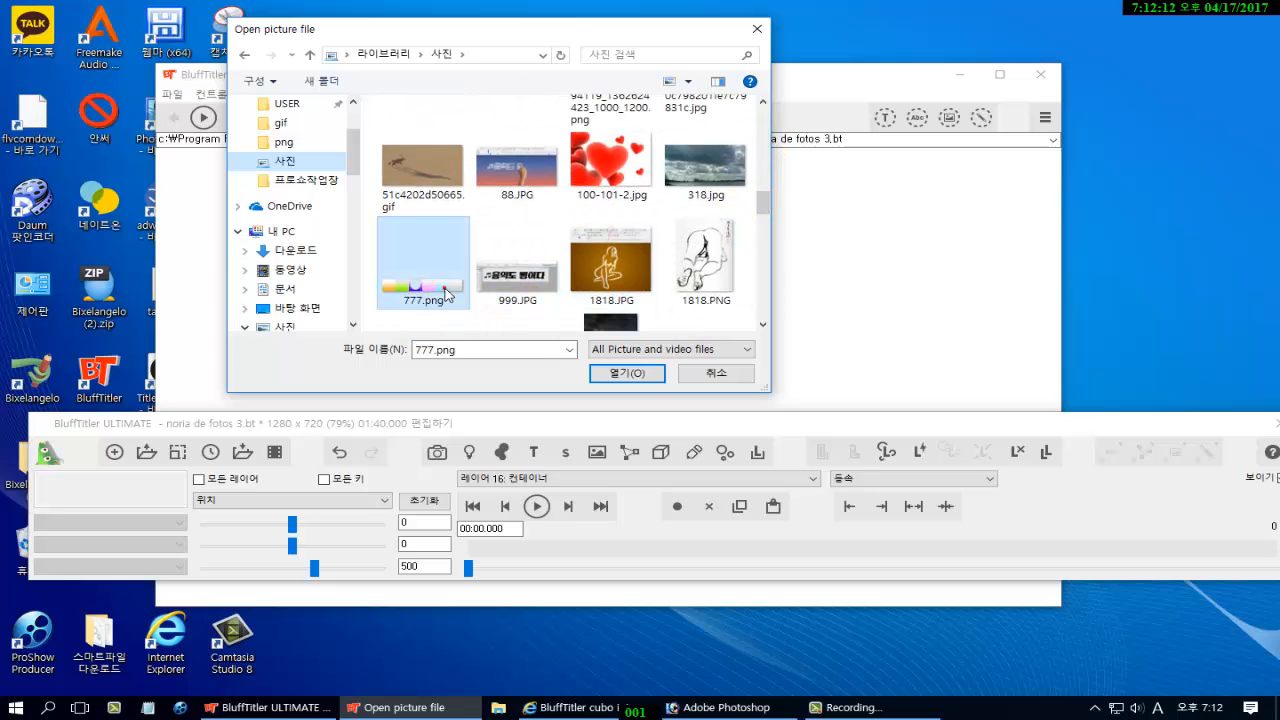
left_click(638, 376)
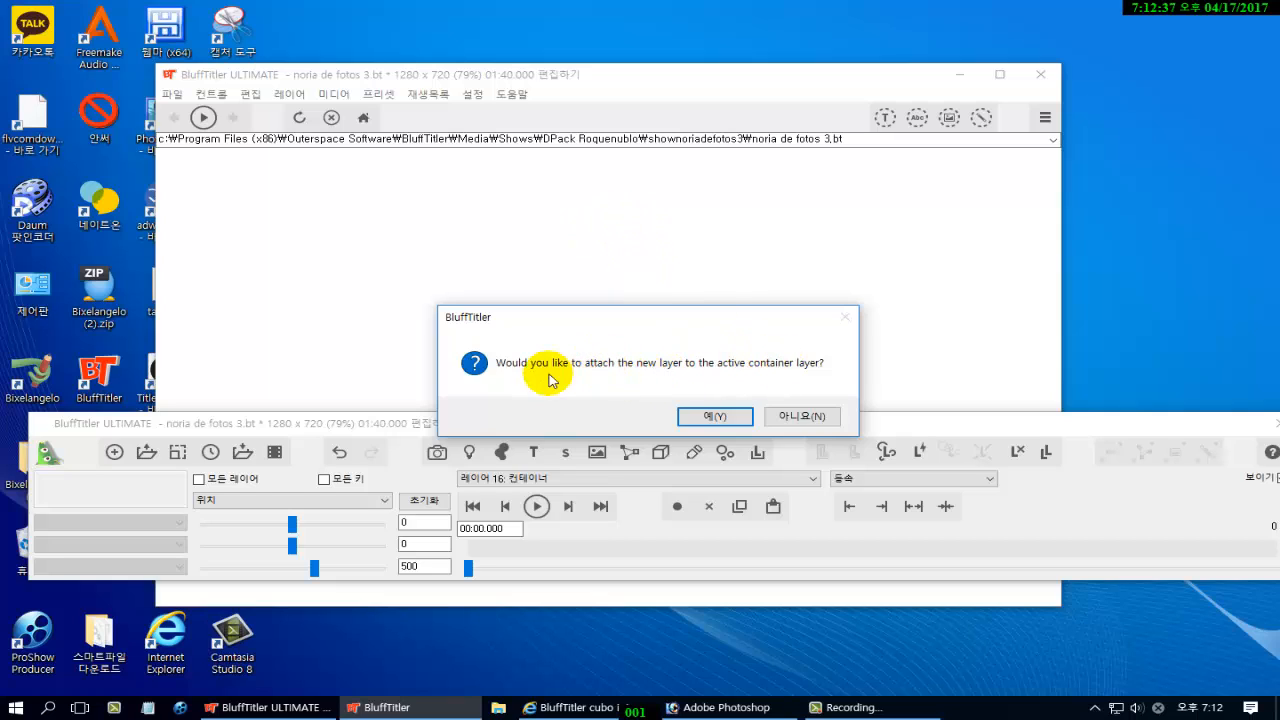
left_click(724, 416)
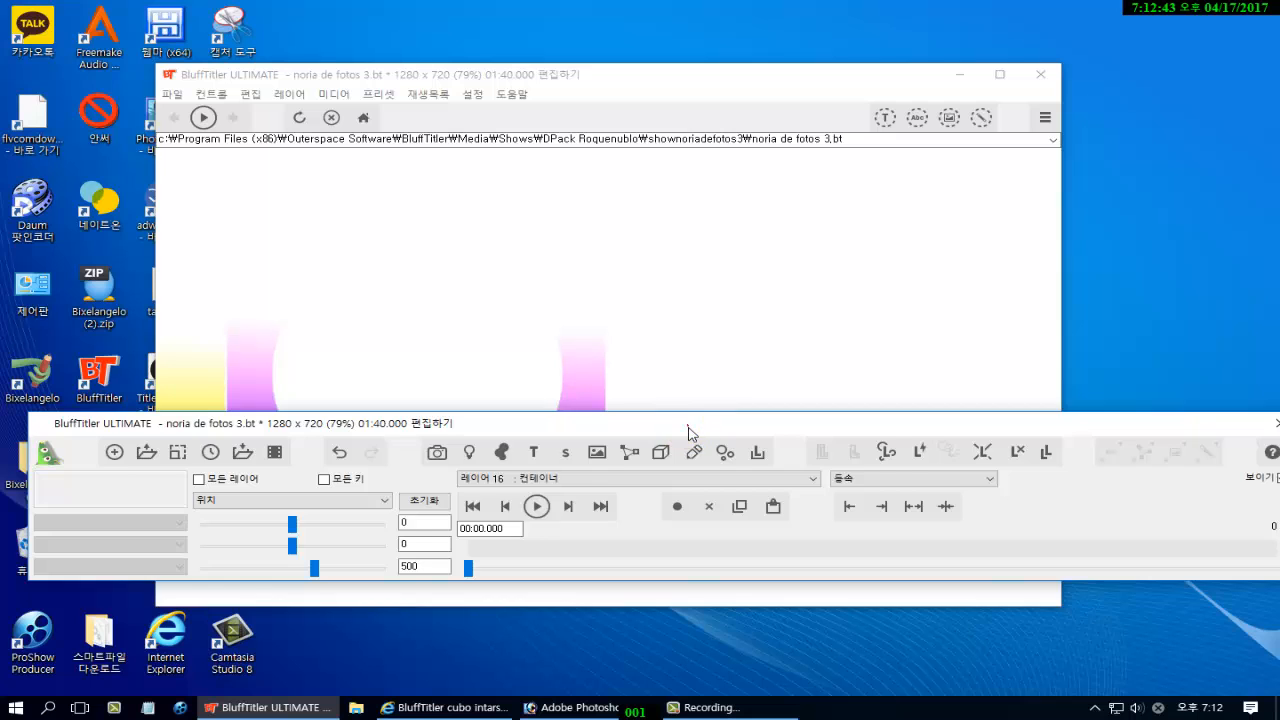
Uncover the preview and examine the layer list to see how the picture layer is nested under the container.
left_click_drag(688, 432, 787, 95)
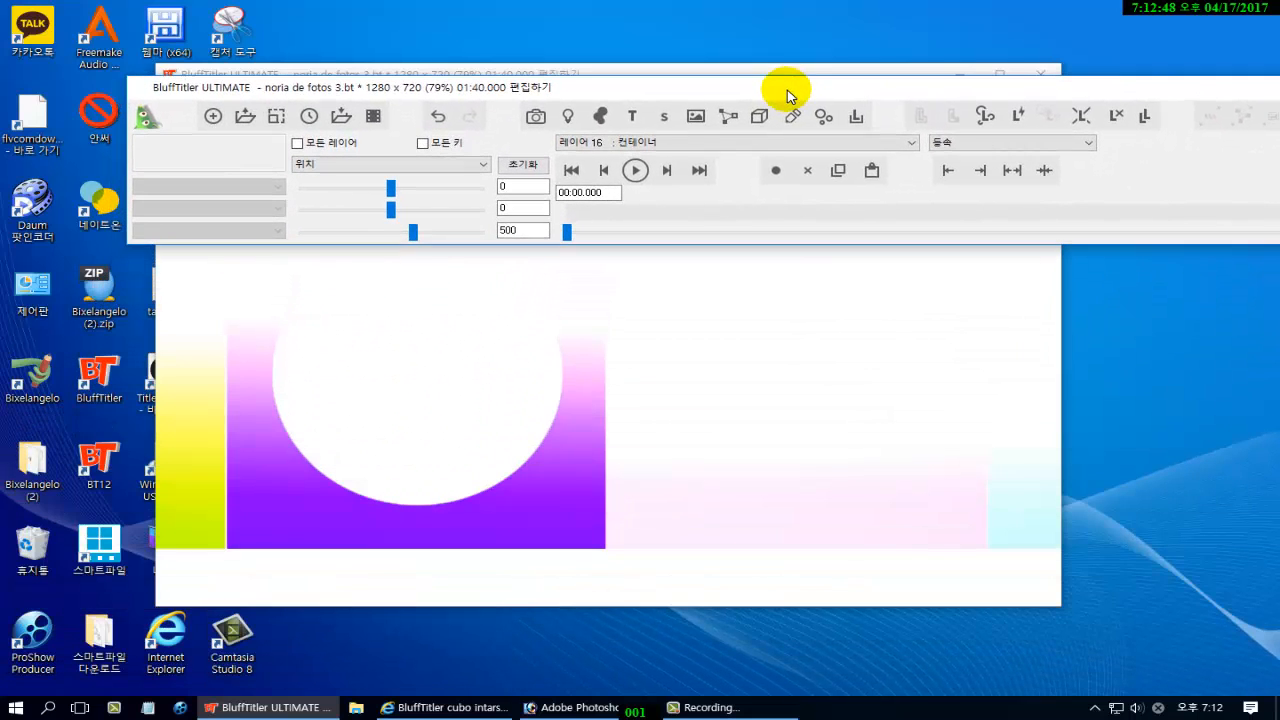
left_click(911, 143)
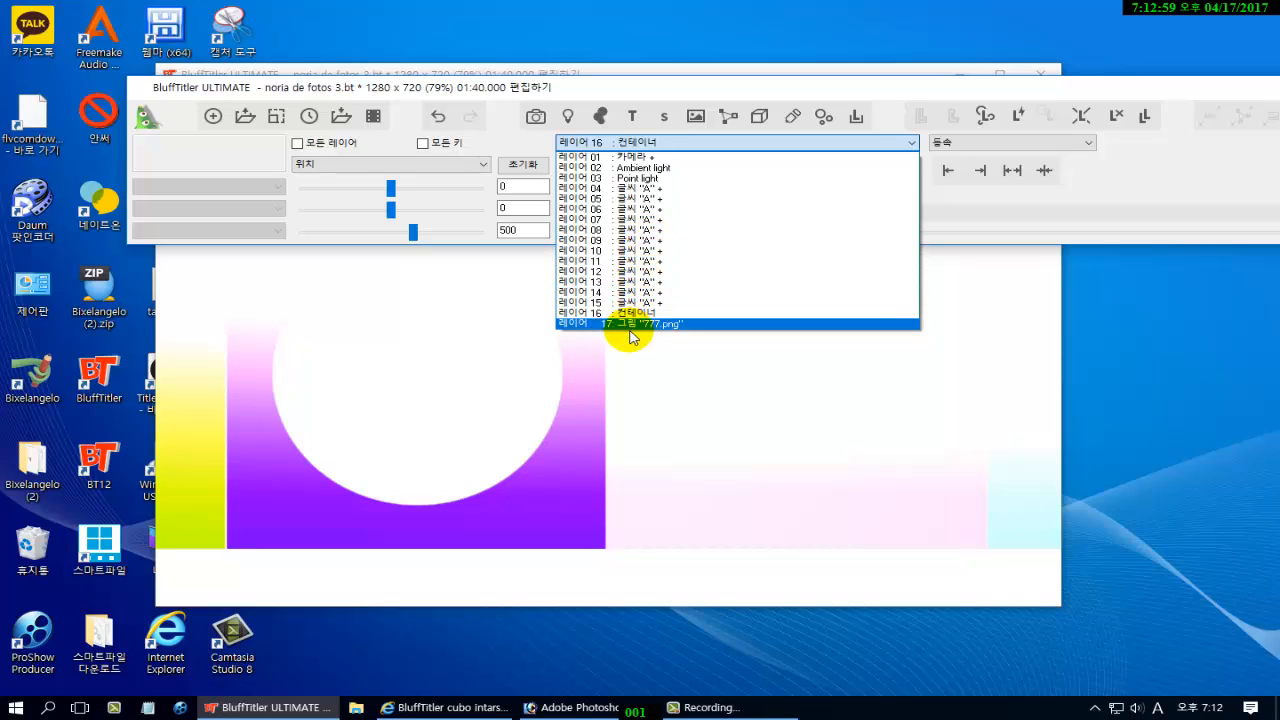
left_click(916, 144)
left_click(916, 144)
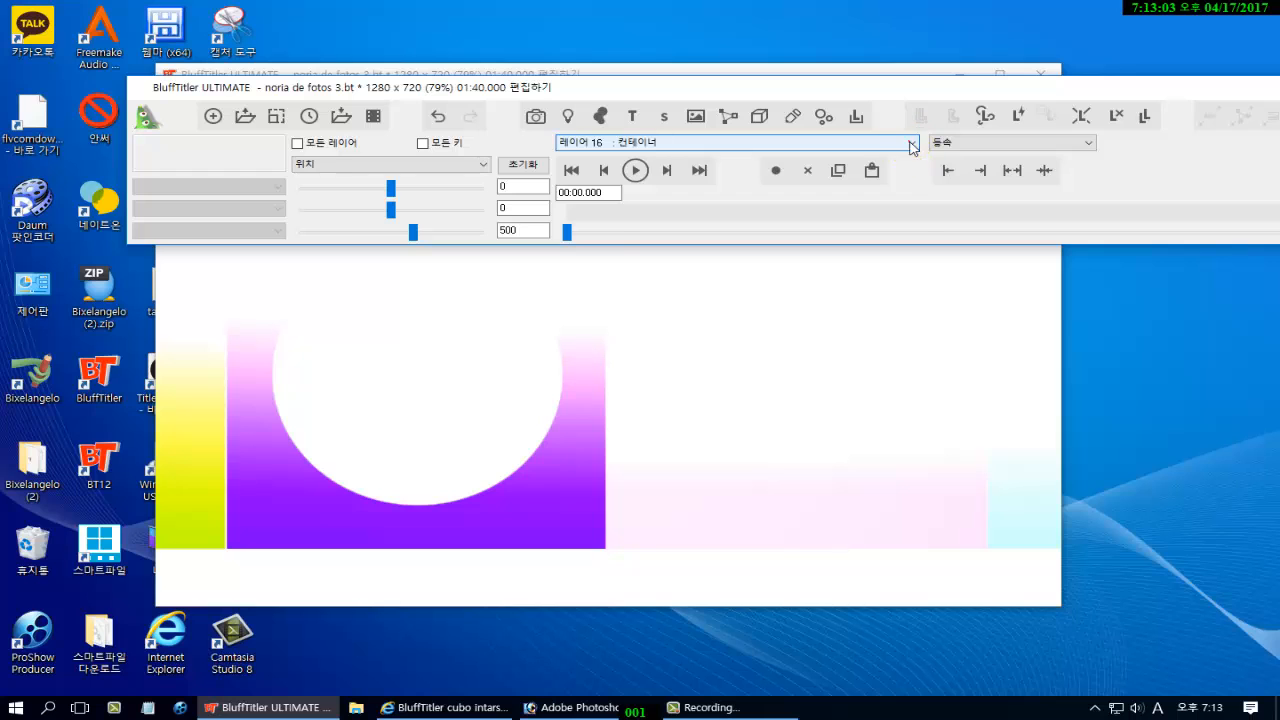
left_click(912, 146)
left_click(910, 146)
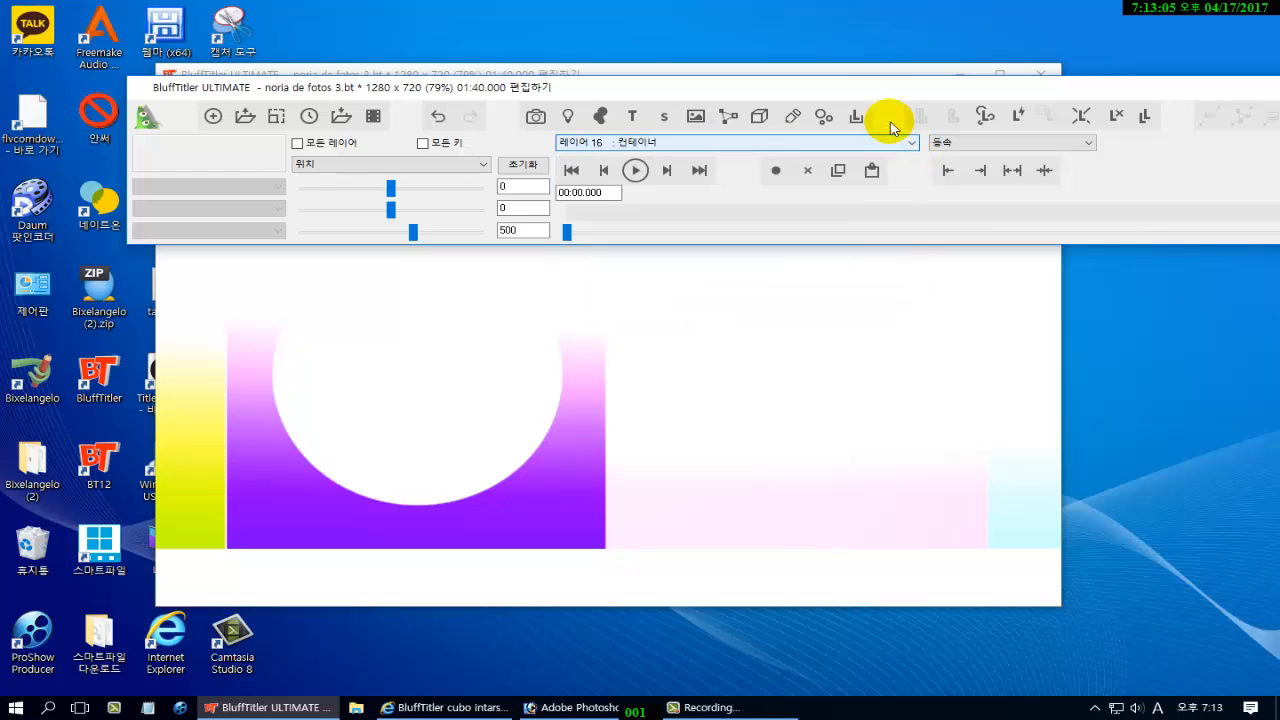
left_click_drag(871, 88, 770, 129)
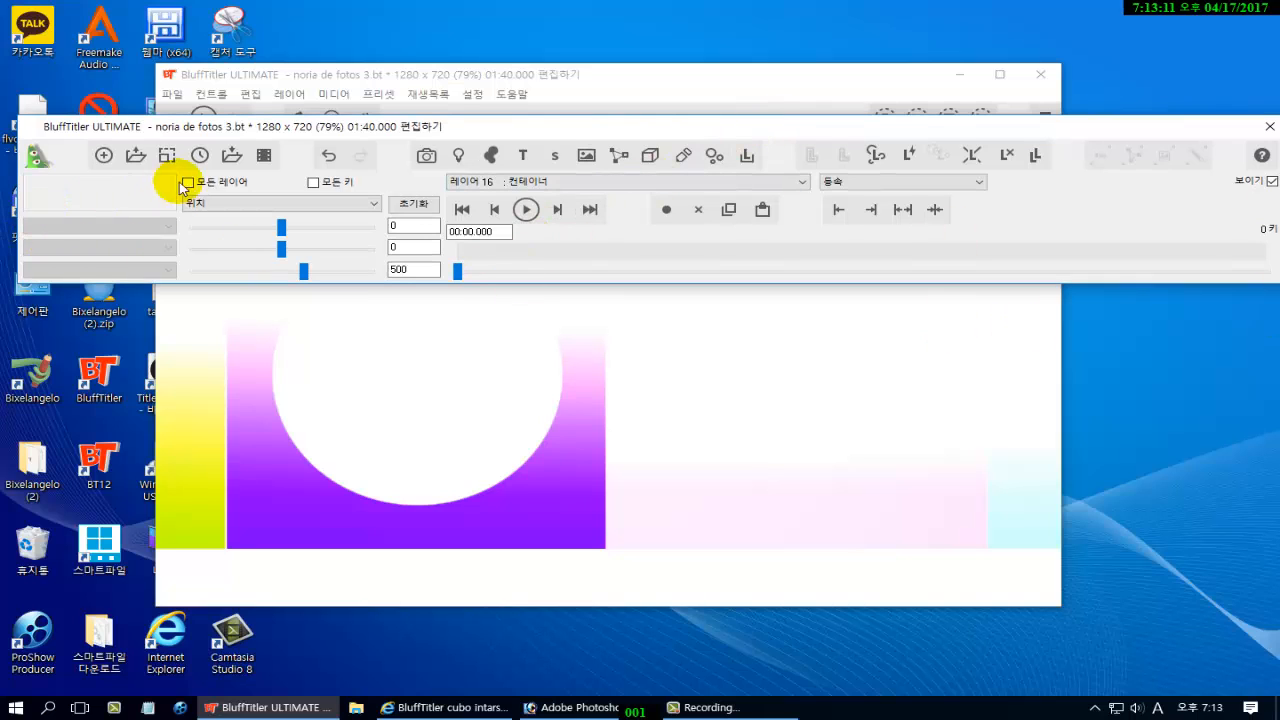
Create a new show without saving the current one and delete its default BluffTitler text layer.
left_click(104, 157)
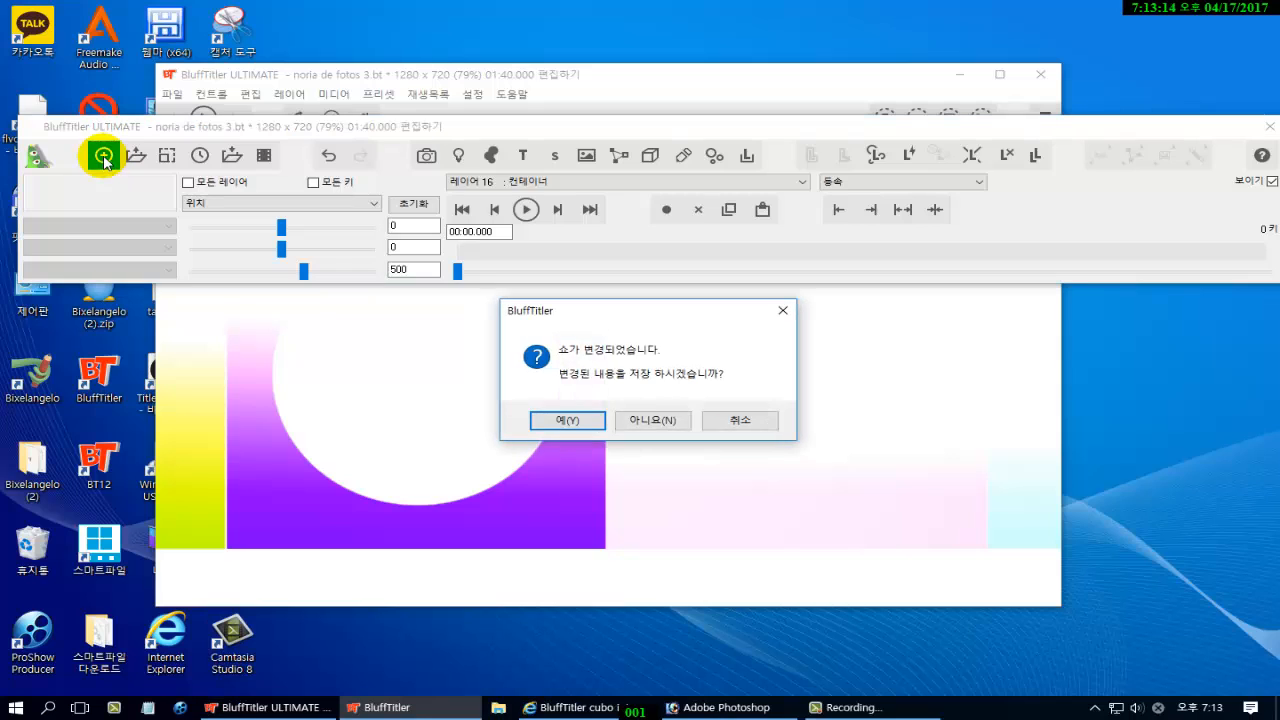
left_click(644, 420)
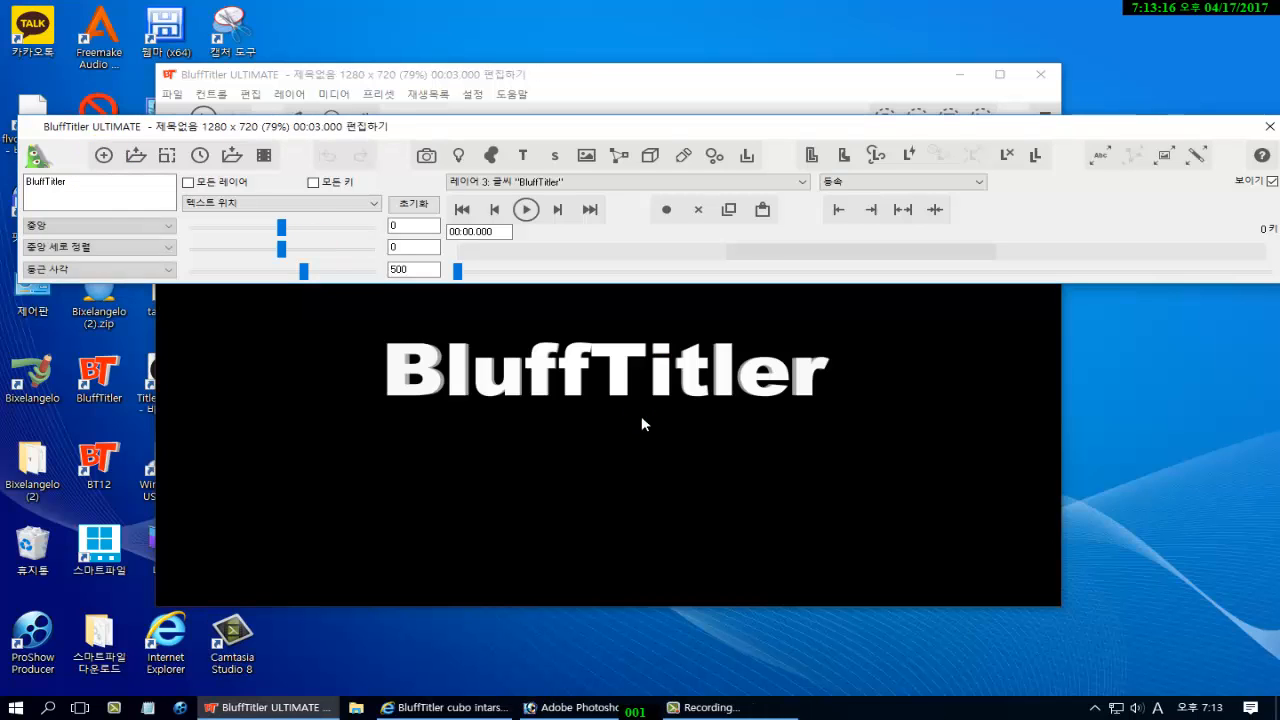
left_click(1006, 155)
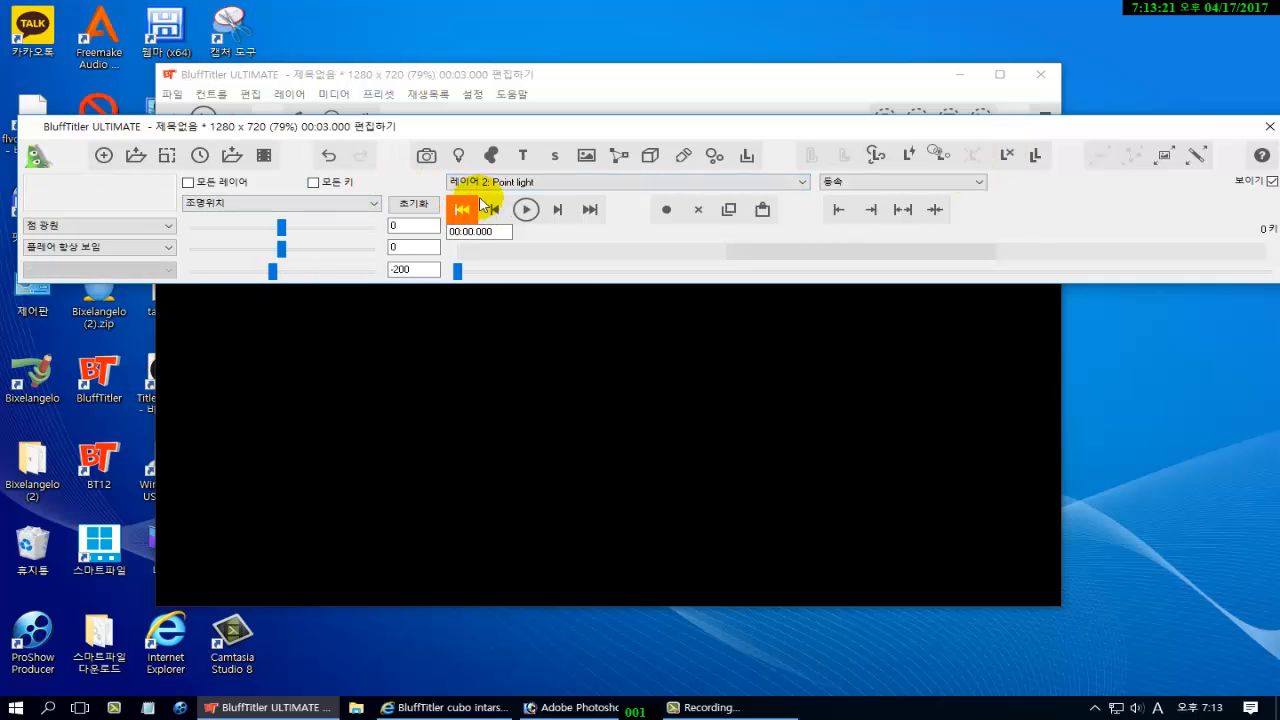
Add a plasma background layer with the BrightBlue preset.
left_click(491, 156)
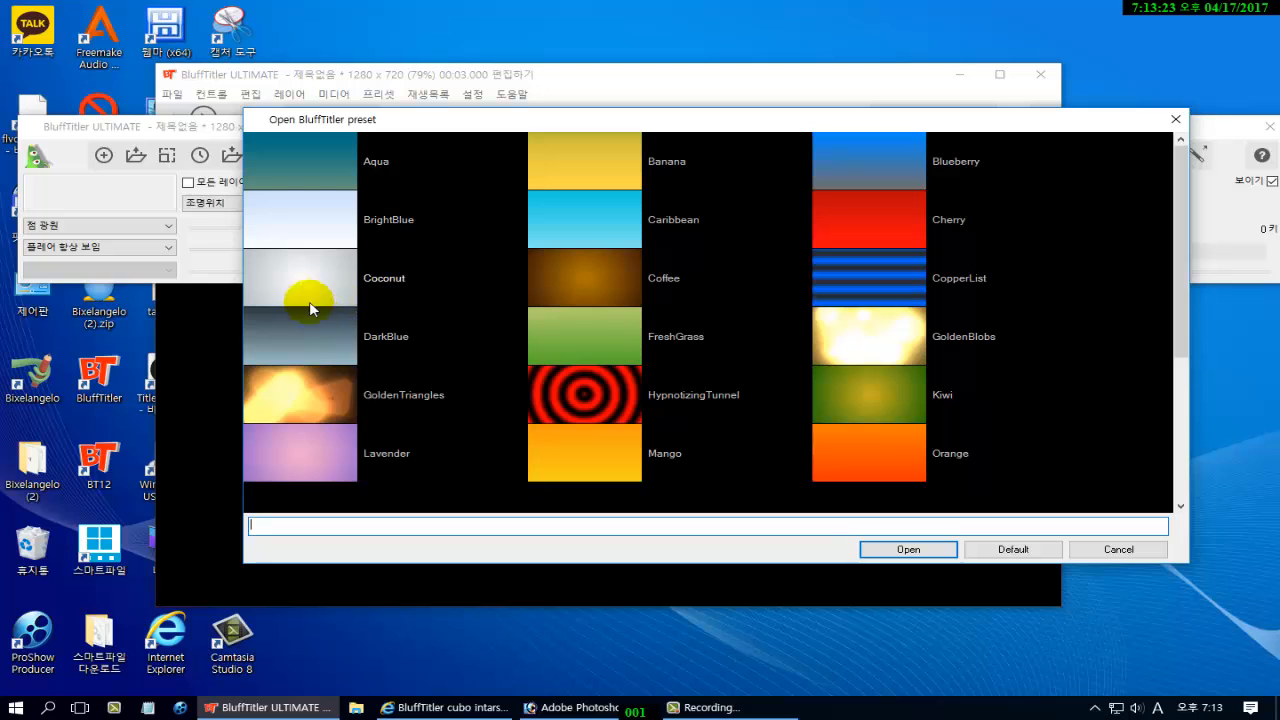
left_click(314, 229)
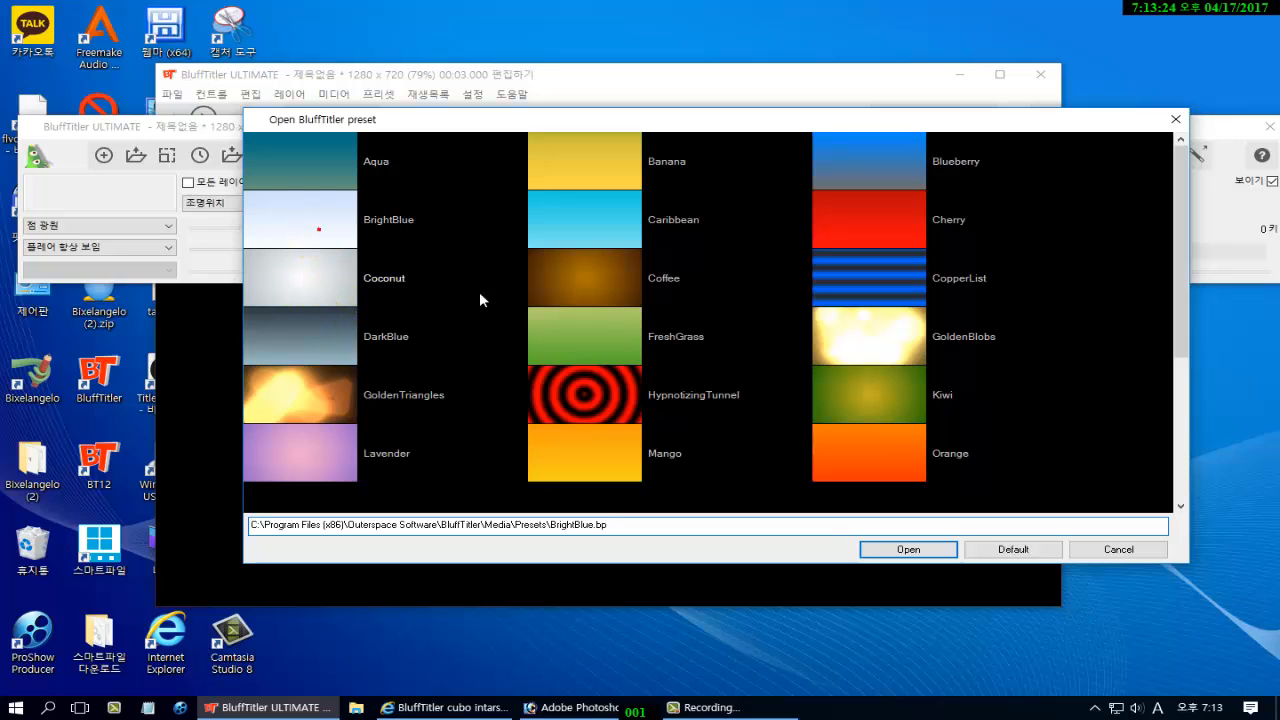
left_click(886, 552)
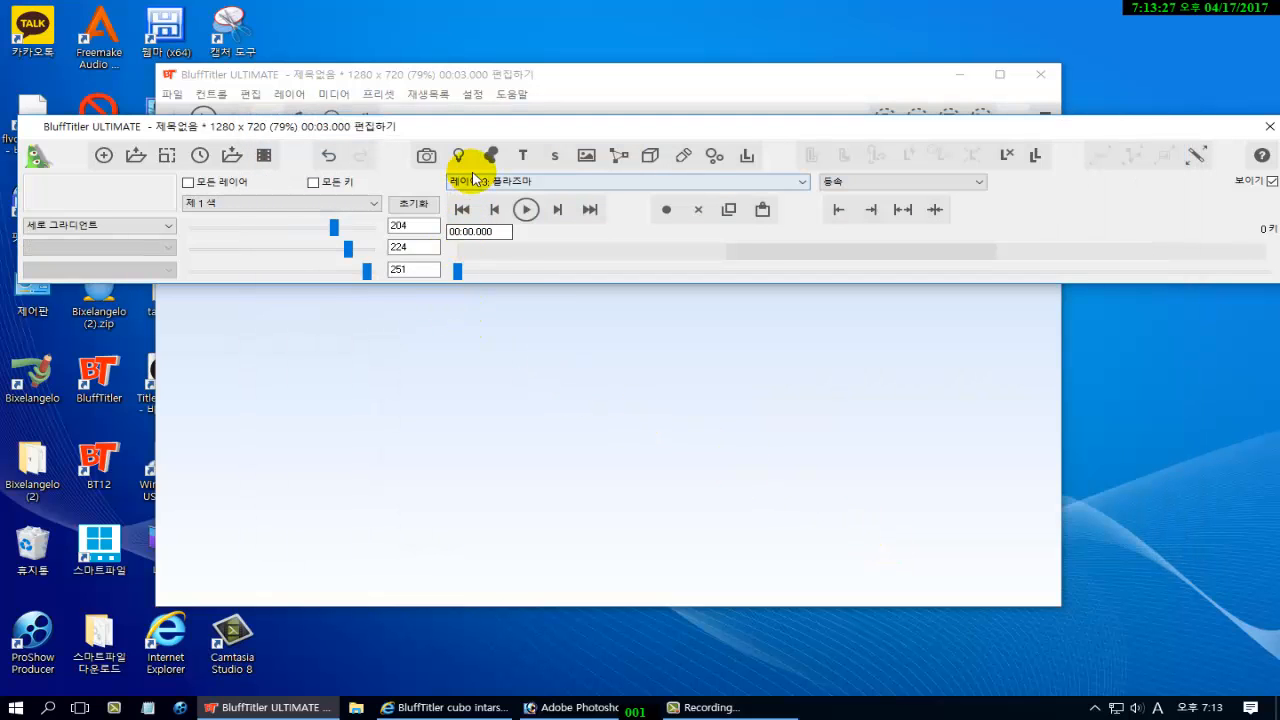
Add a container layer to the new show above the plasma background.
left_click(289, 95)
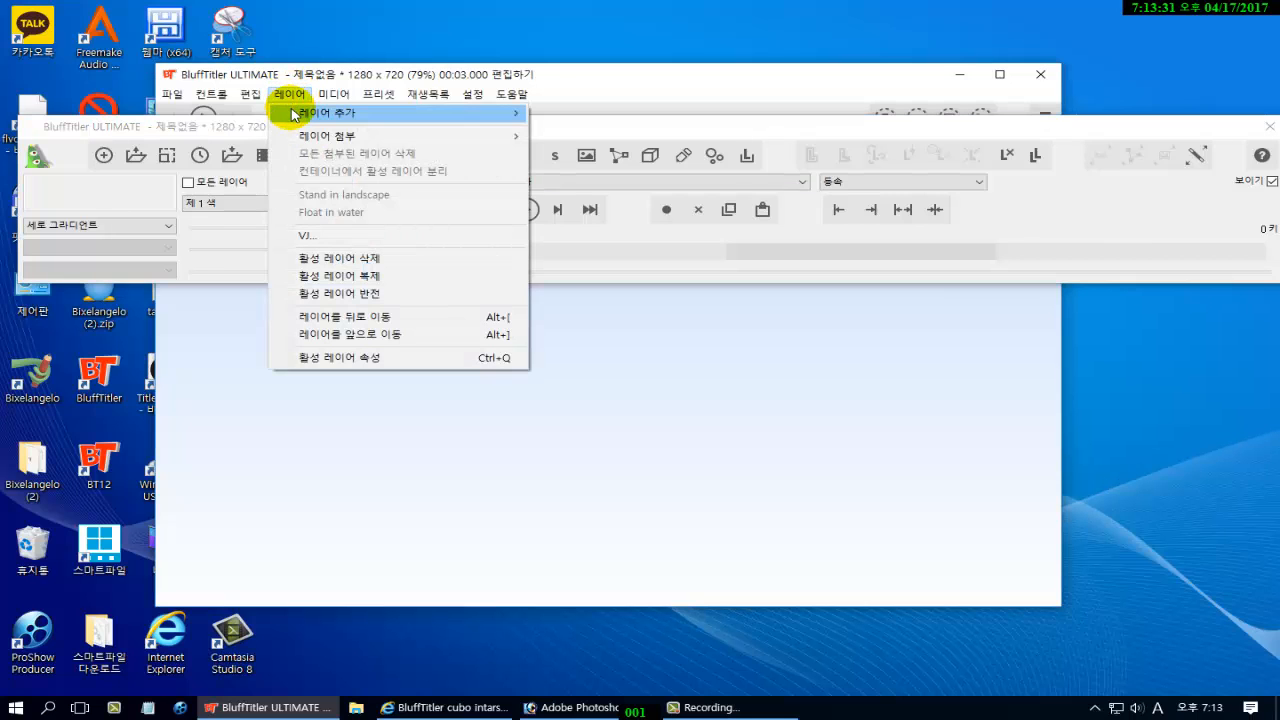
mouse_move(380, 114)
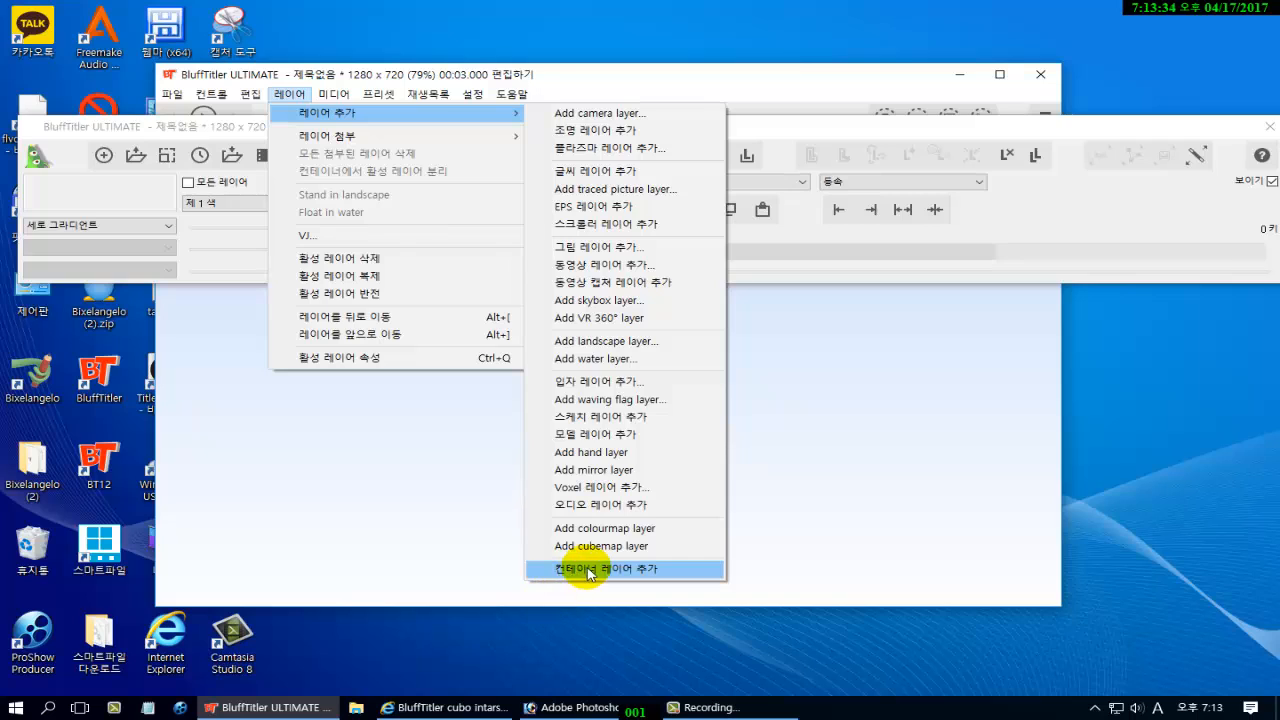
left_click(593, 569)
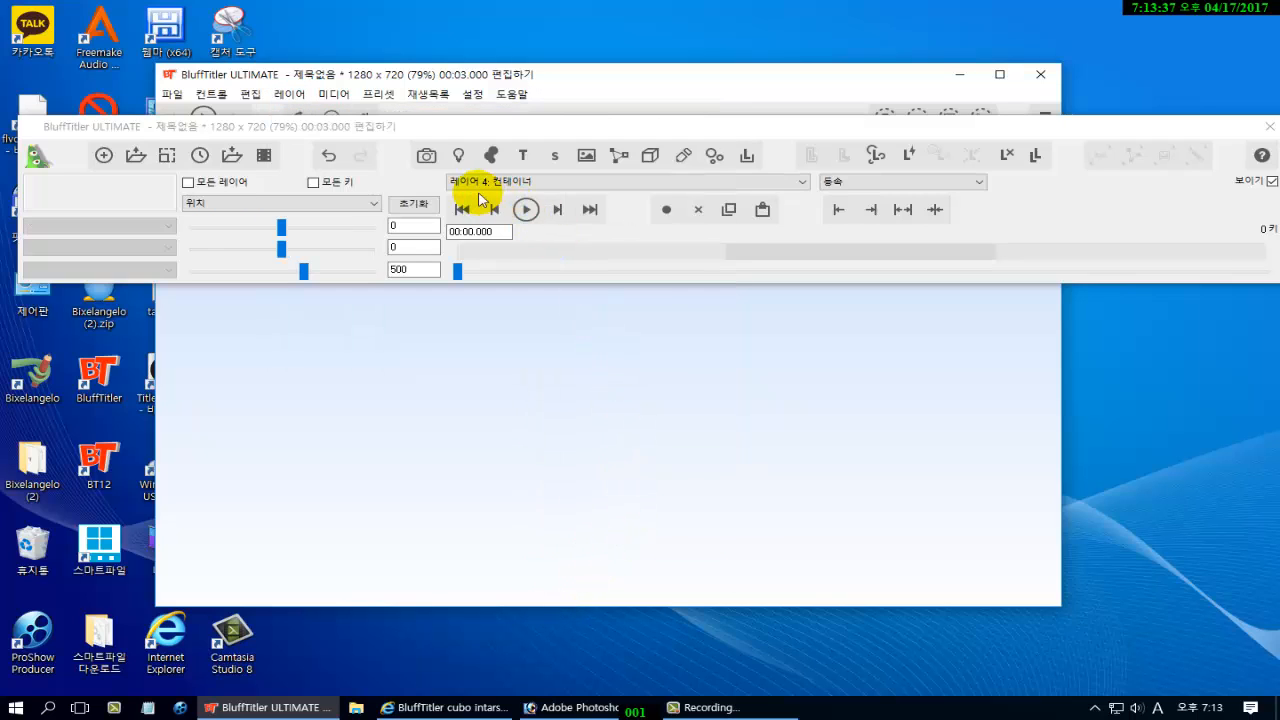
Add a picture layer from 777.png and attach it to the active container layer.
left_click(587, 158)
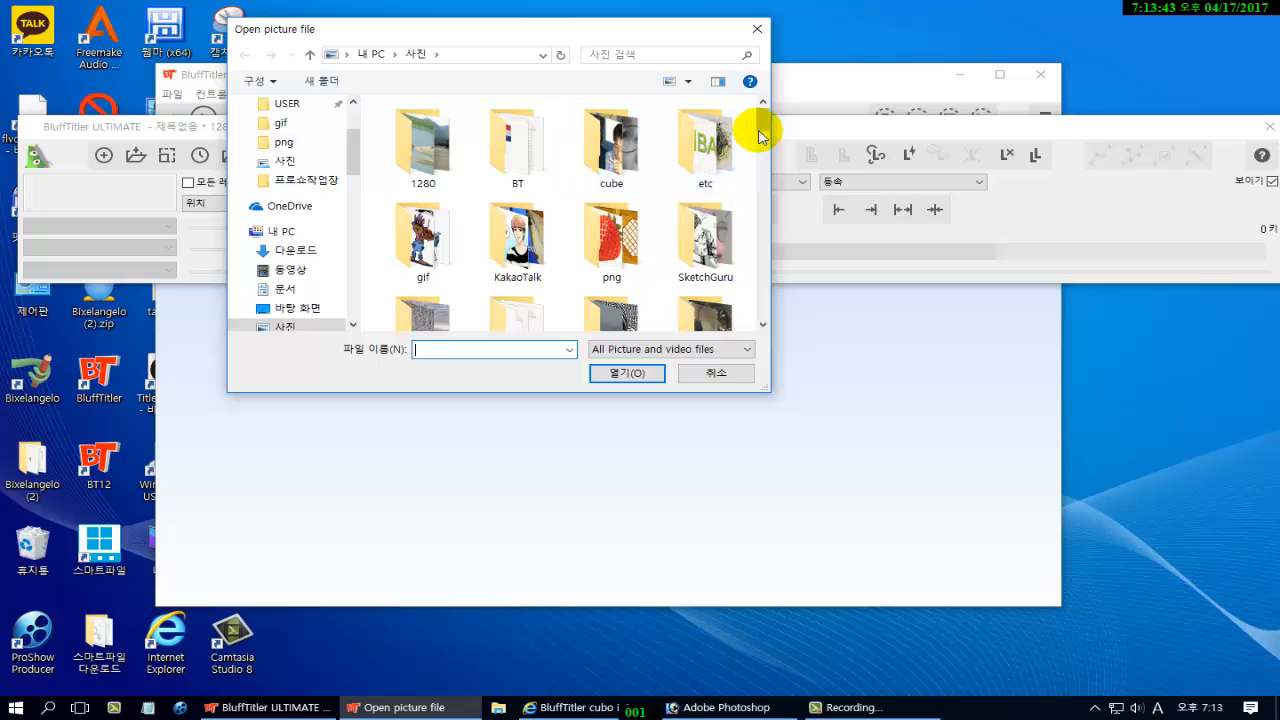
left_click_drag(760, 114, 732, 217)
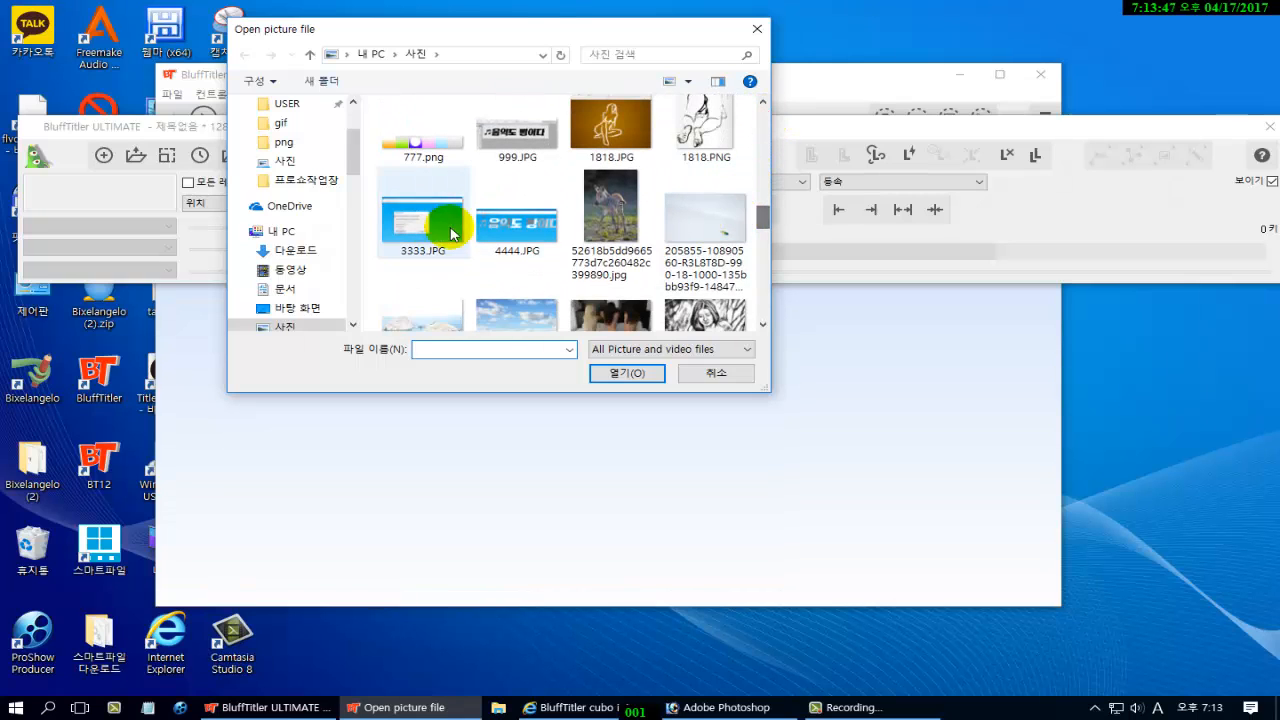
left_click(422, 150)
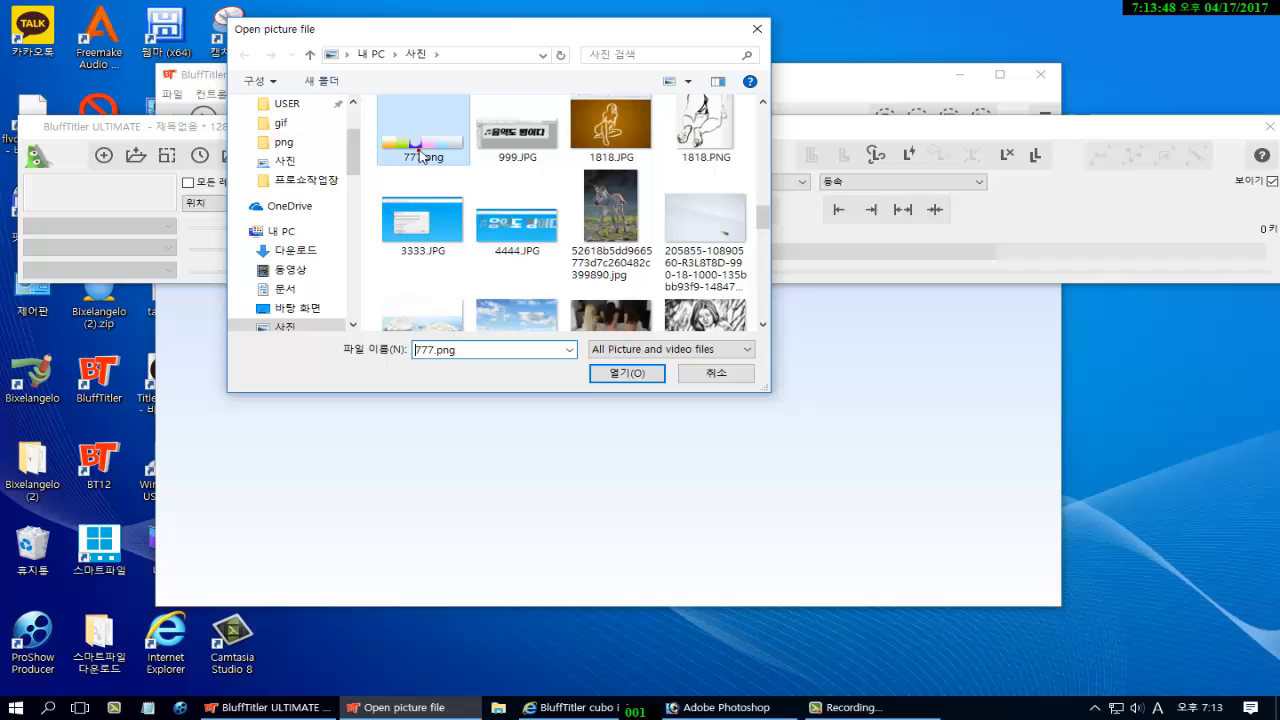
left_click(615, 373)
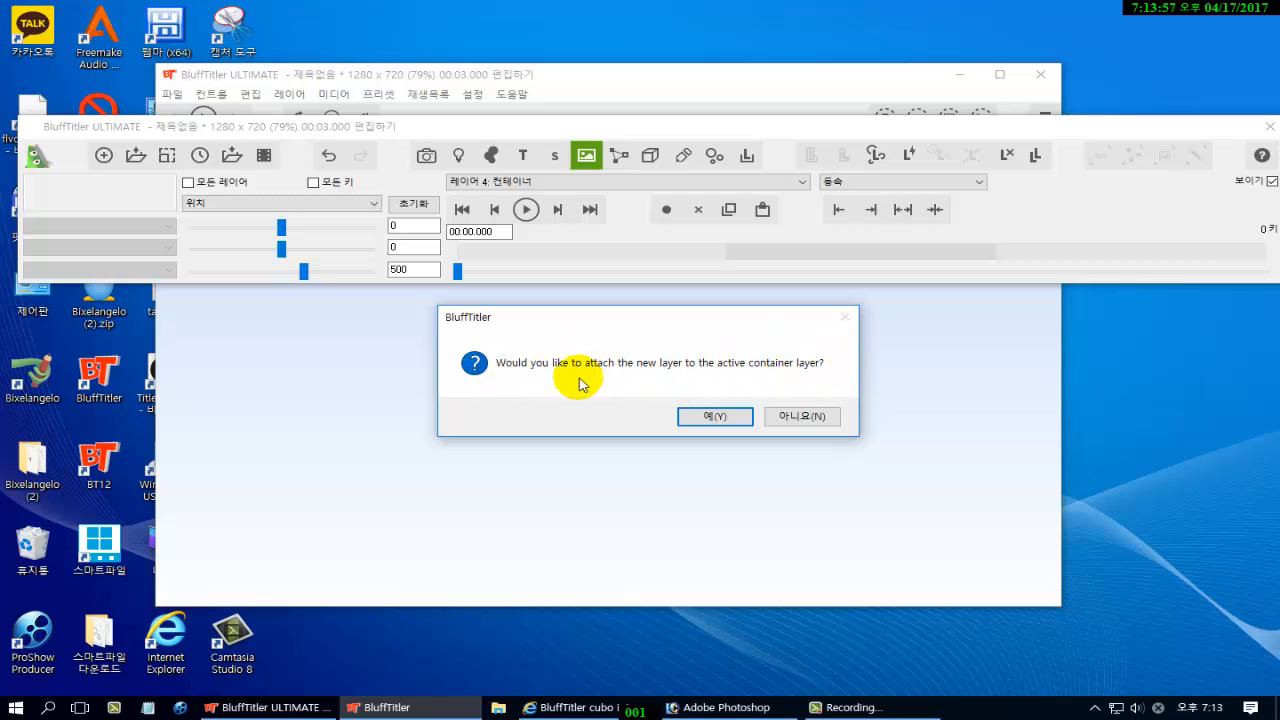
left_click(706, 415)
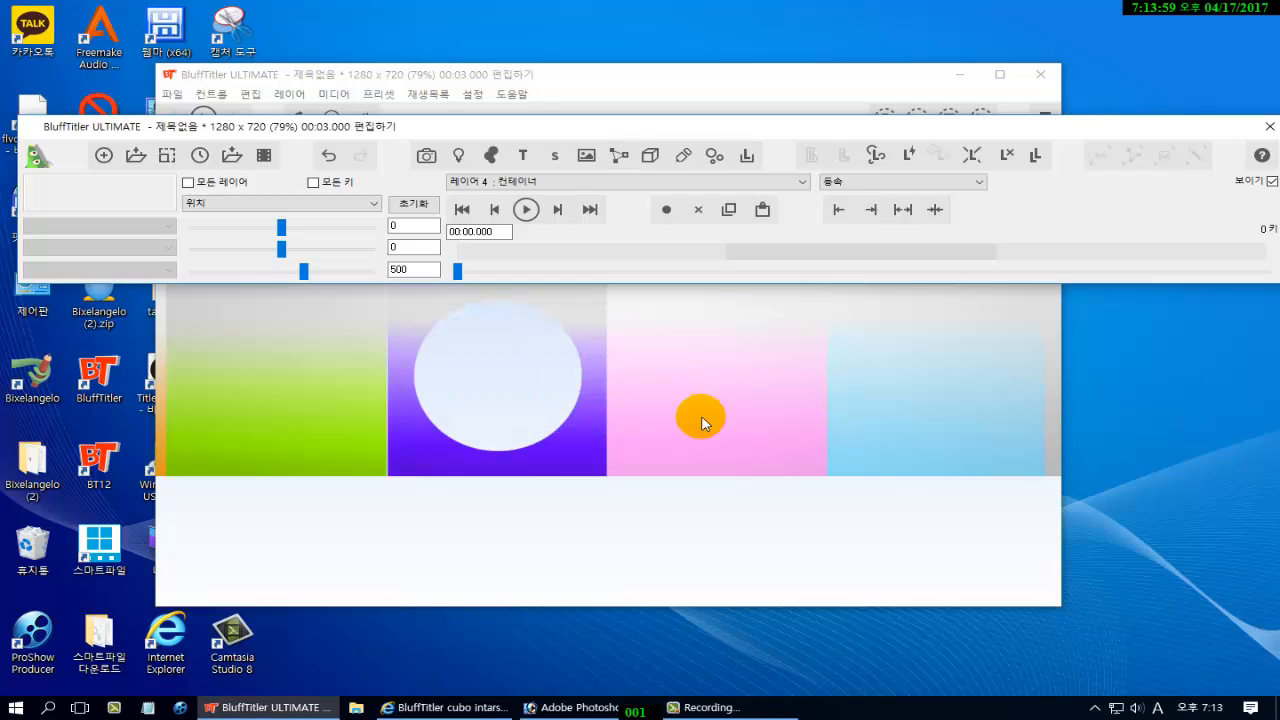
Uncover the preview and reposition the container layer to about 5.6, 73.6 and 767.6 so the whole picture fits in view.
left_click_drag(753, 137, 739, 526)
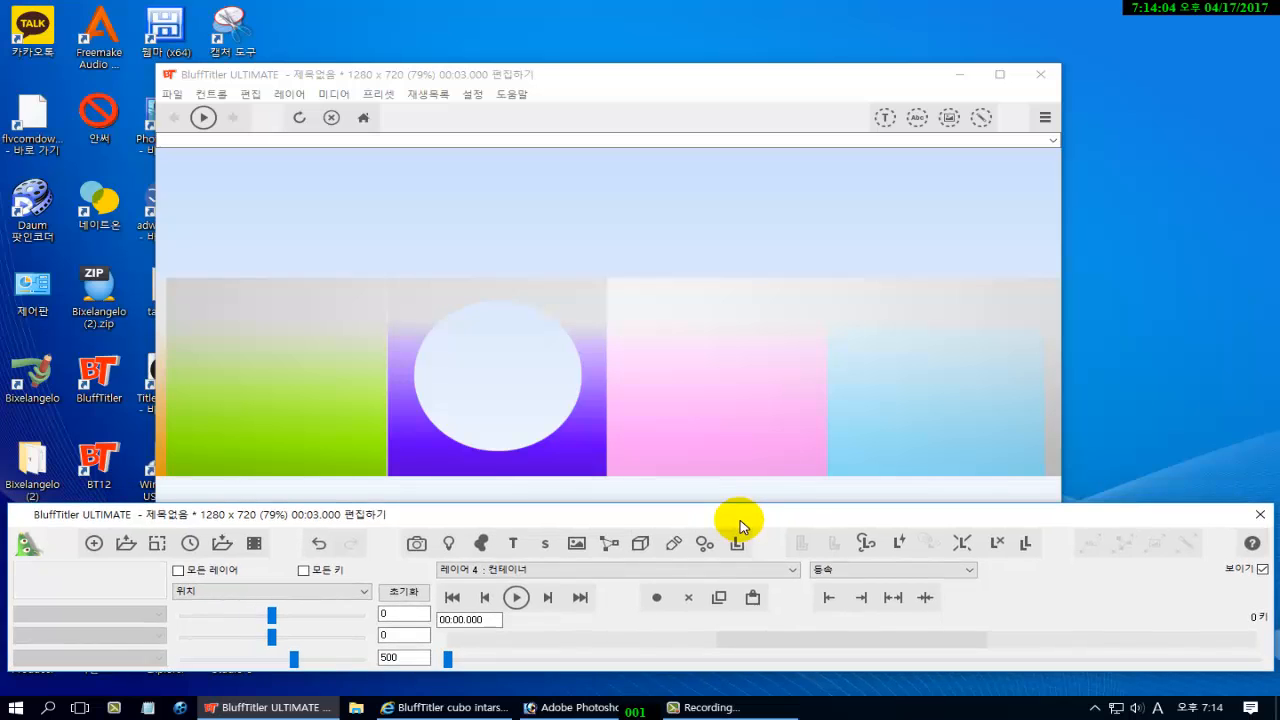
left_click_drag(703, 437, 708, 365)
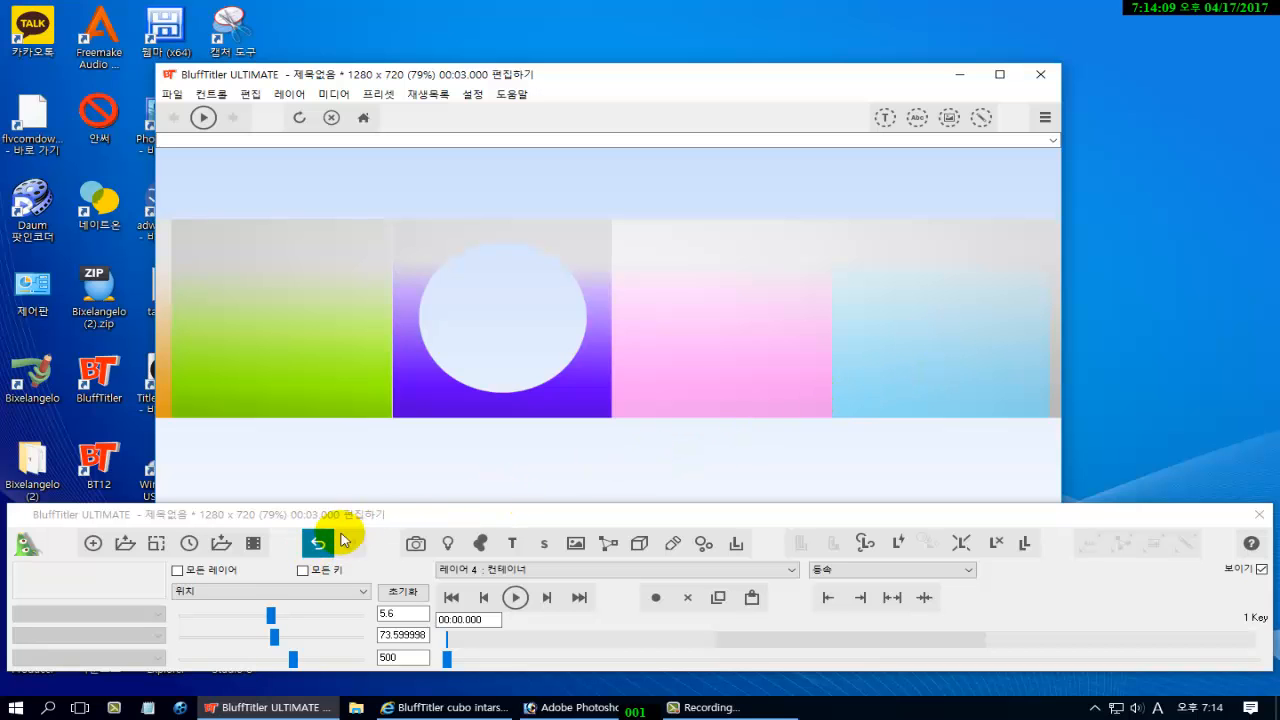
left_click_drag(434, 506, 471, 453)
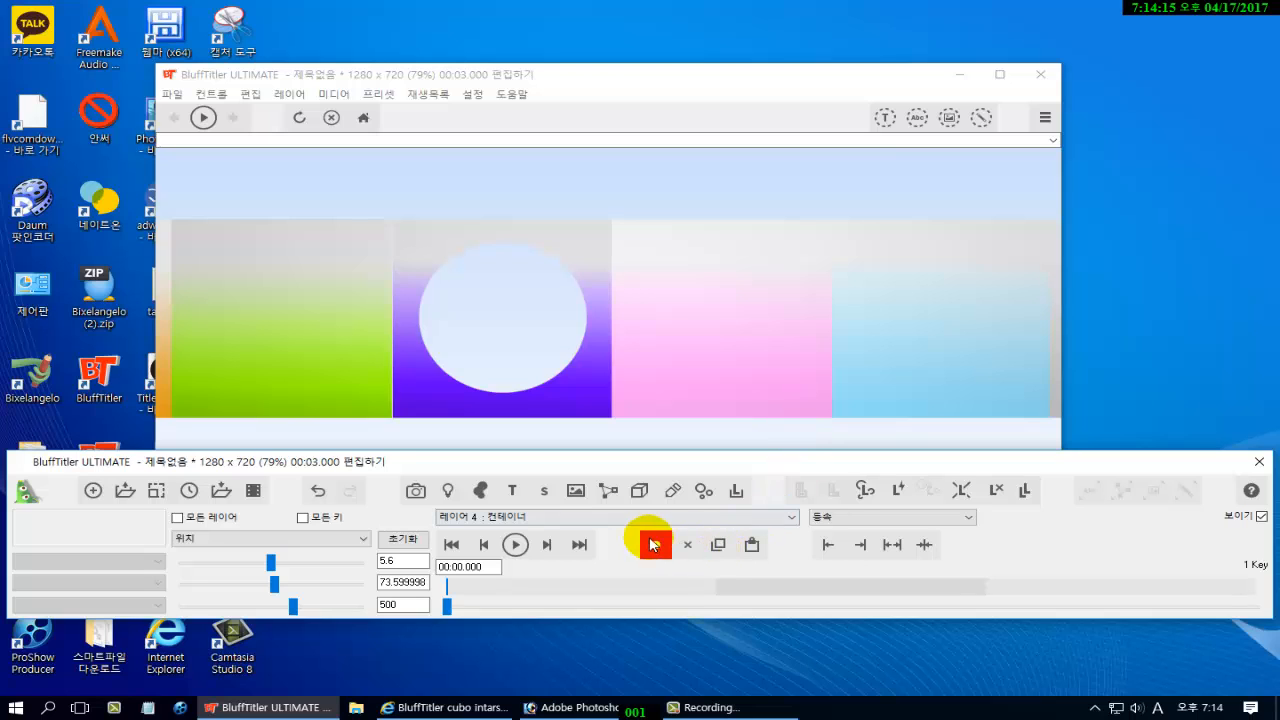
left_click(792, 519)
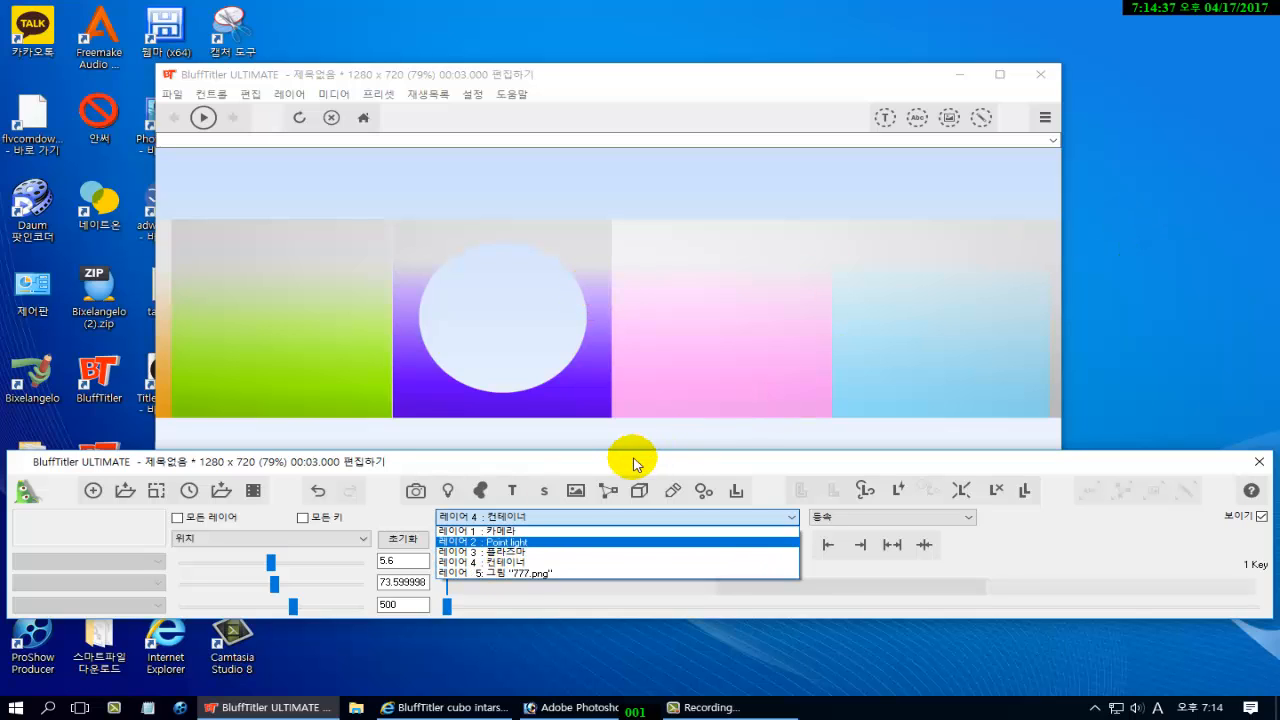
left_click(575, 462)
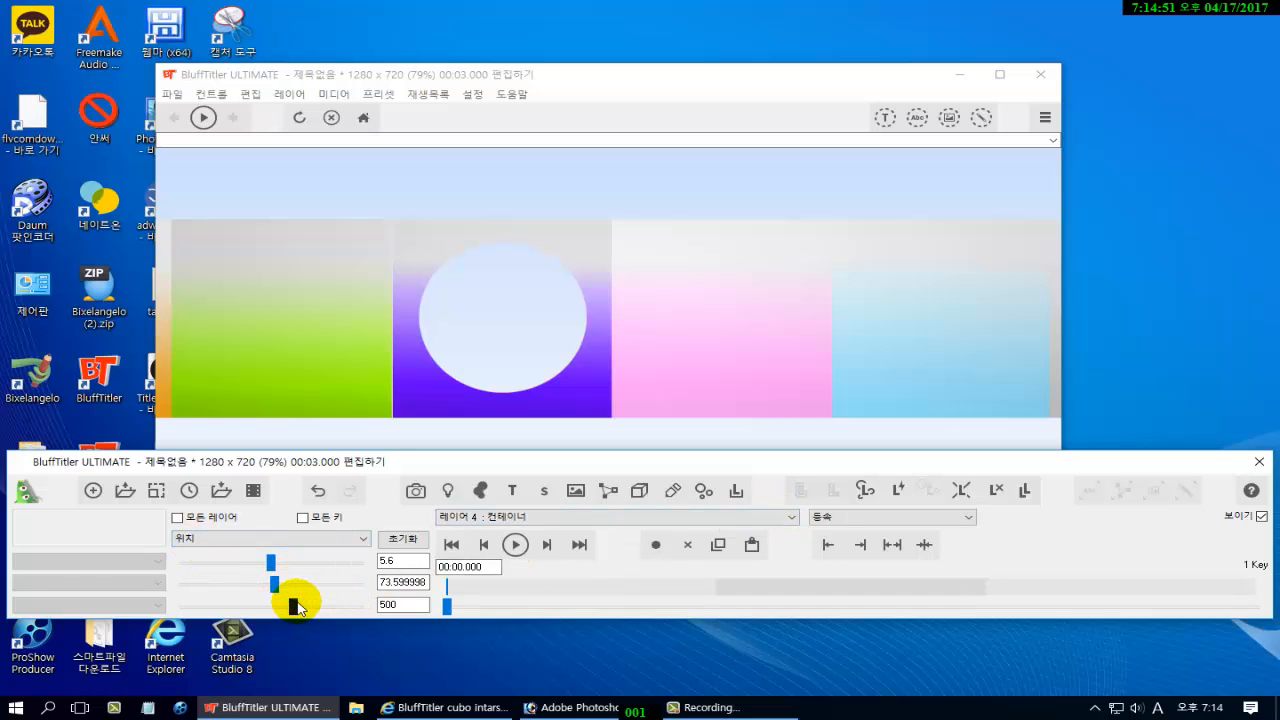
left_click_drag(293, 606, 298, 603)
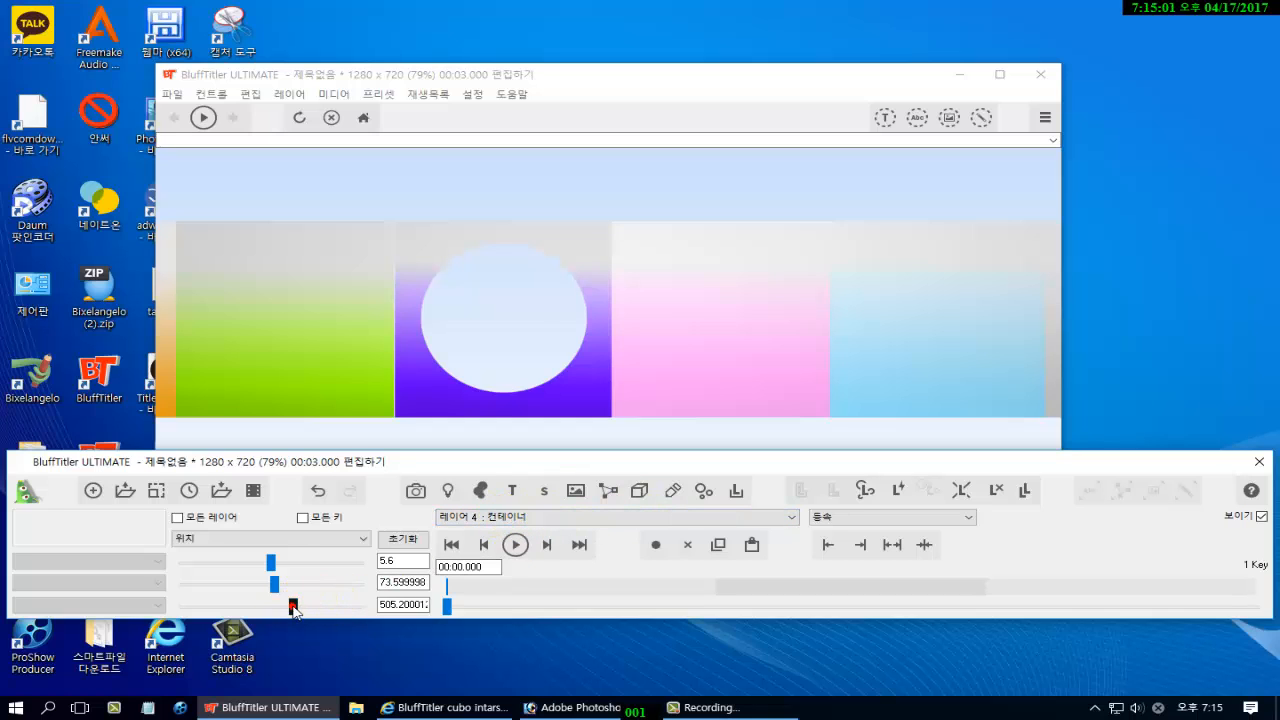
left_click_drag(293, 607, 305, 612)
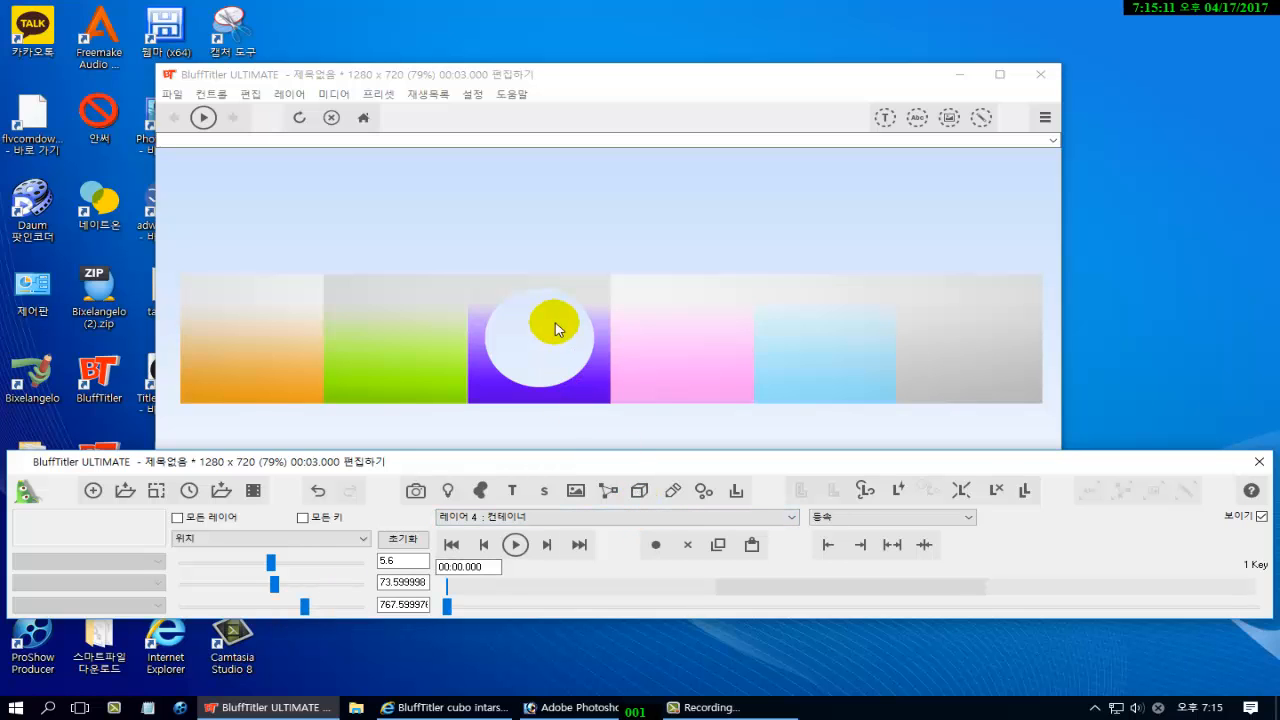
Select the 777.png picture layer and change its shape to the cube option, 큐브형.
left_click(790, 518)
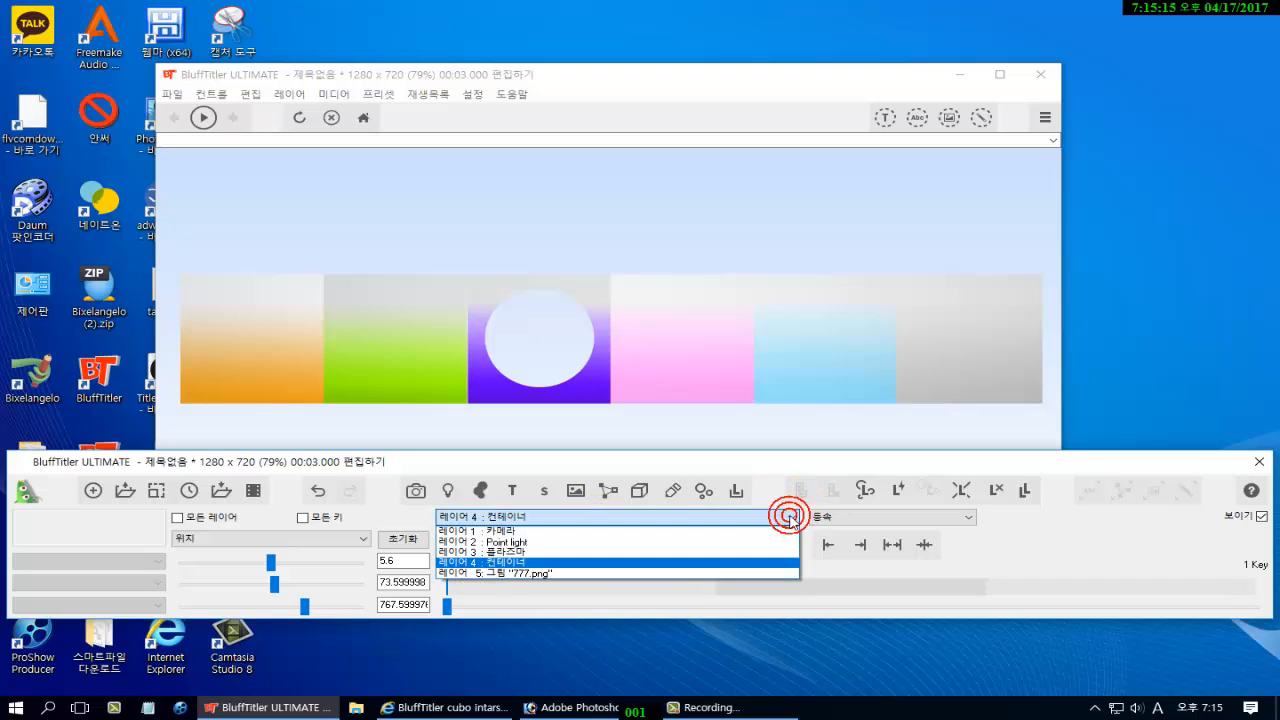
left_click(565, 575)
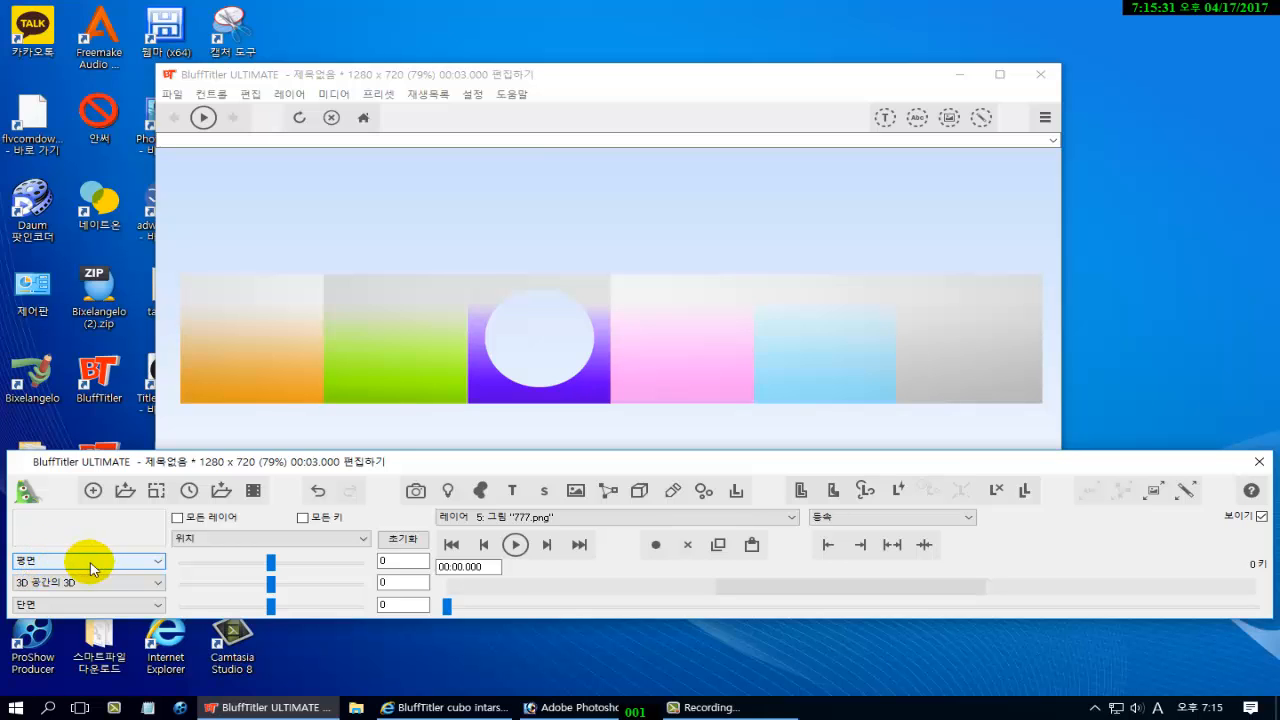
left_click(159, 564)
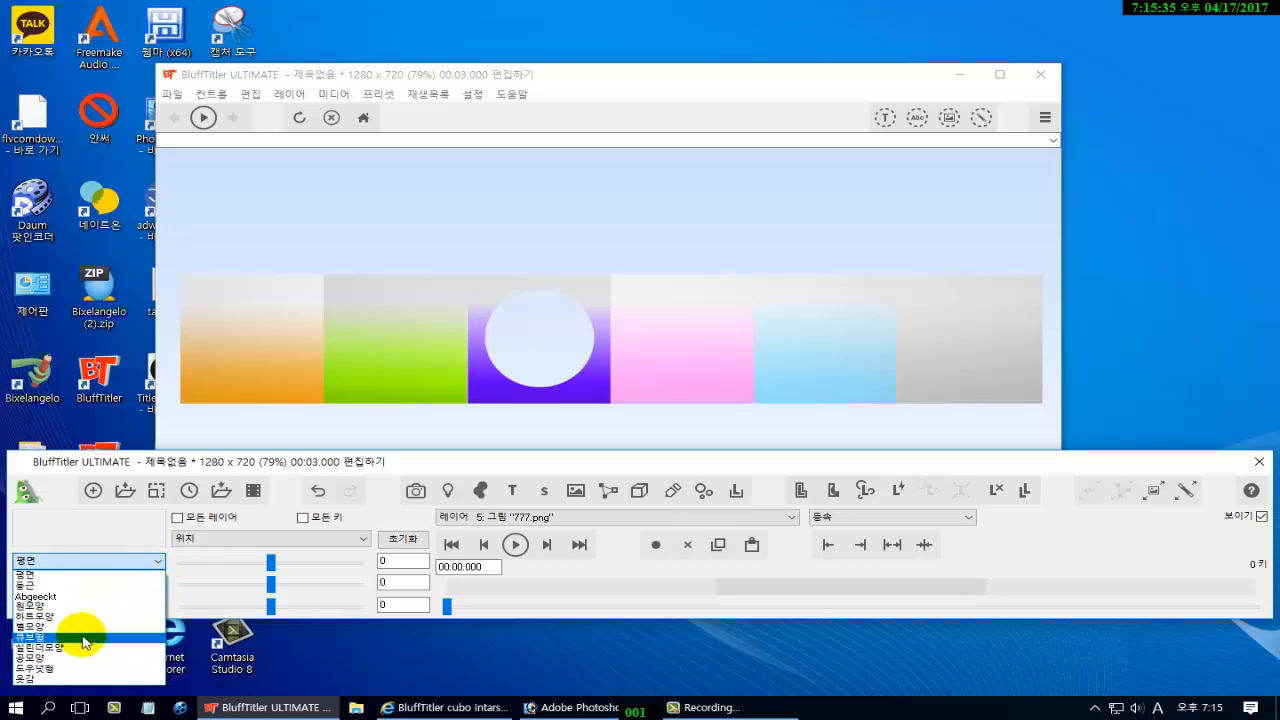
left_click(30, 637)
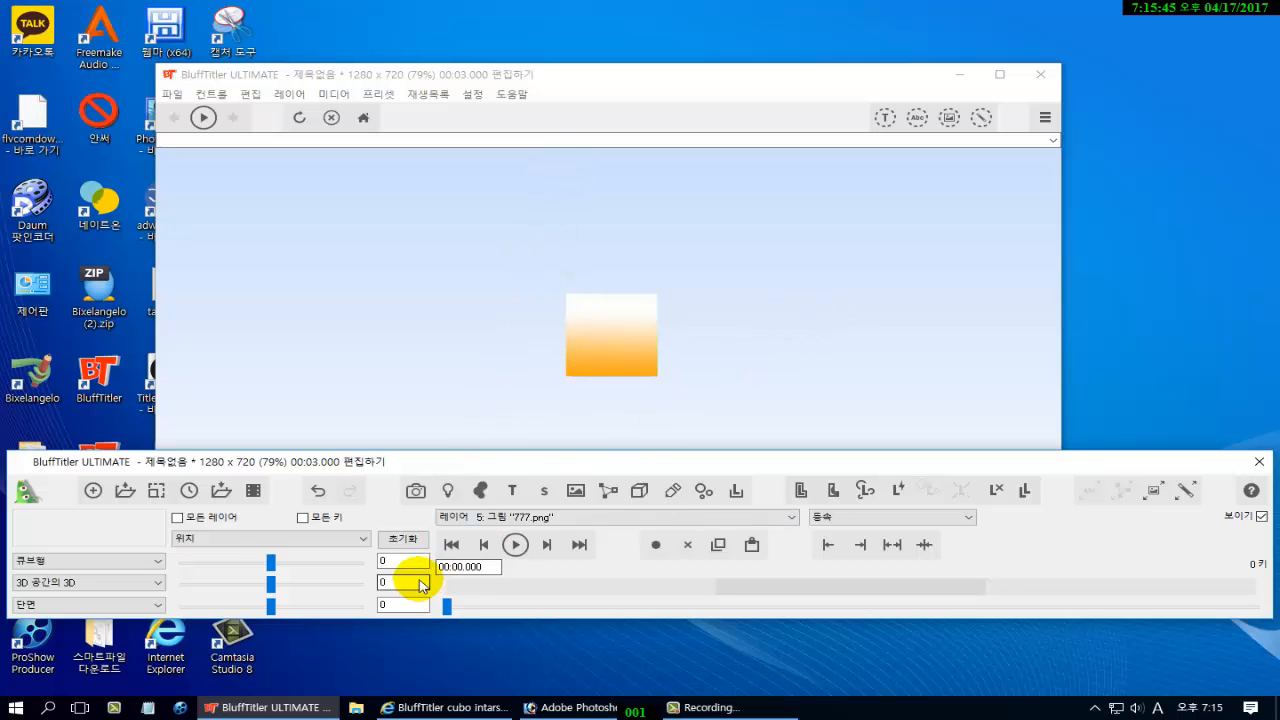
Set the cube's size to 2 on all three axes.
left_click(366, 543)
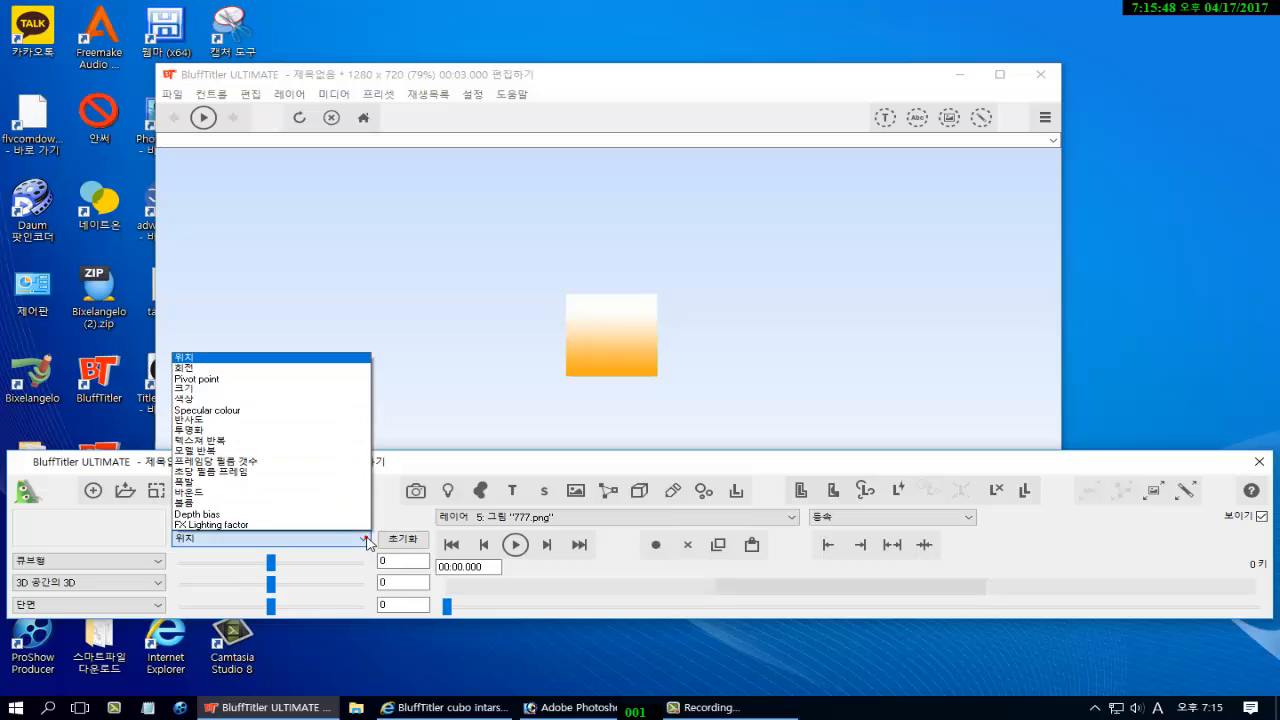
left_click(264, 396)
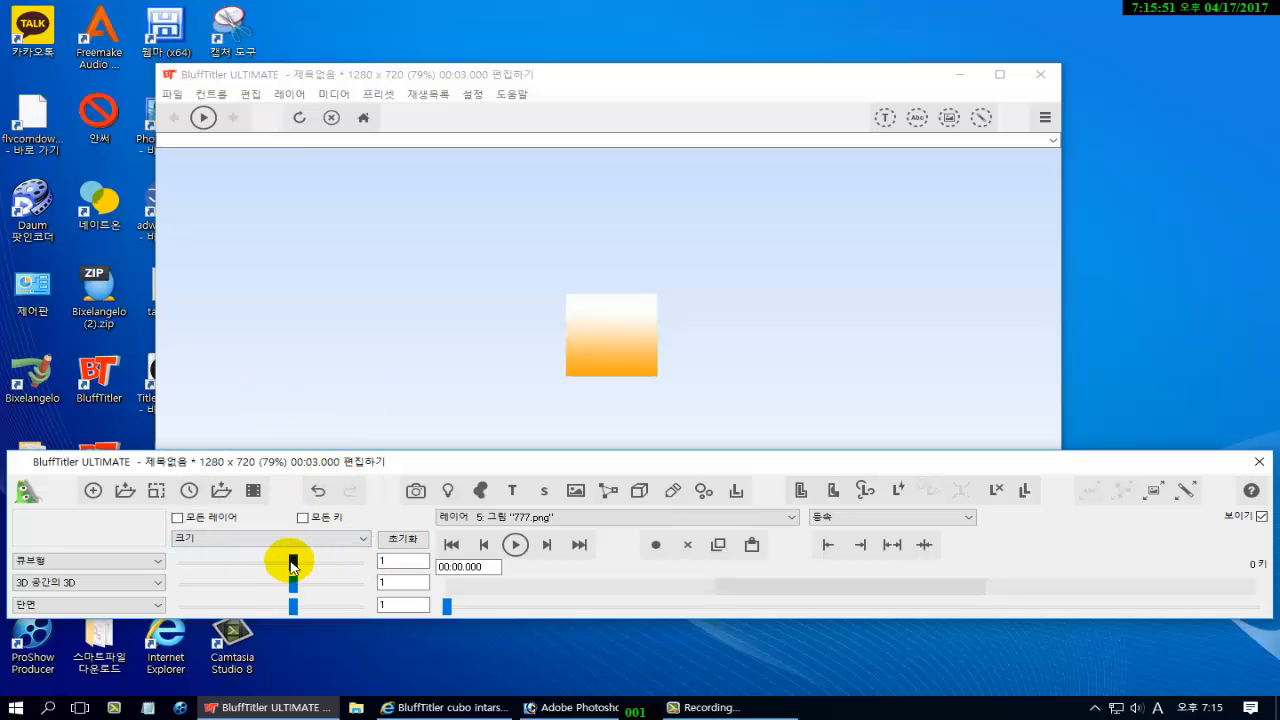
double_click(400, 566)
type("2")
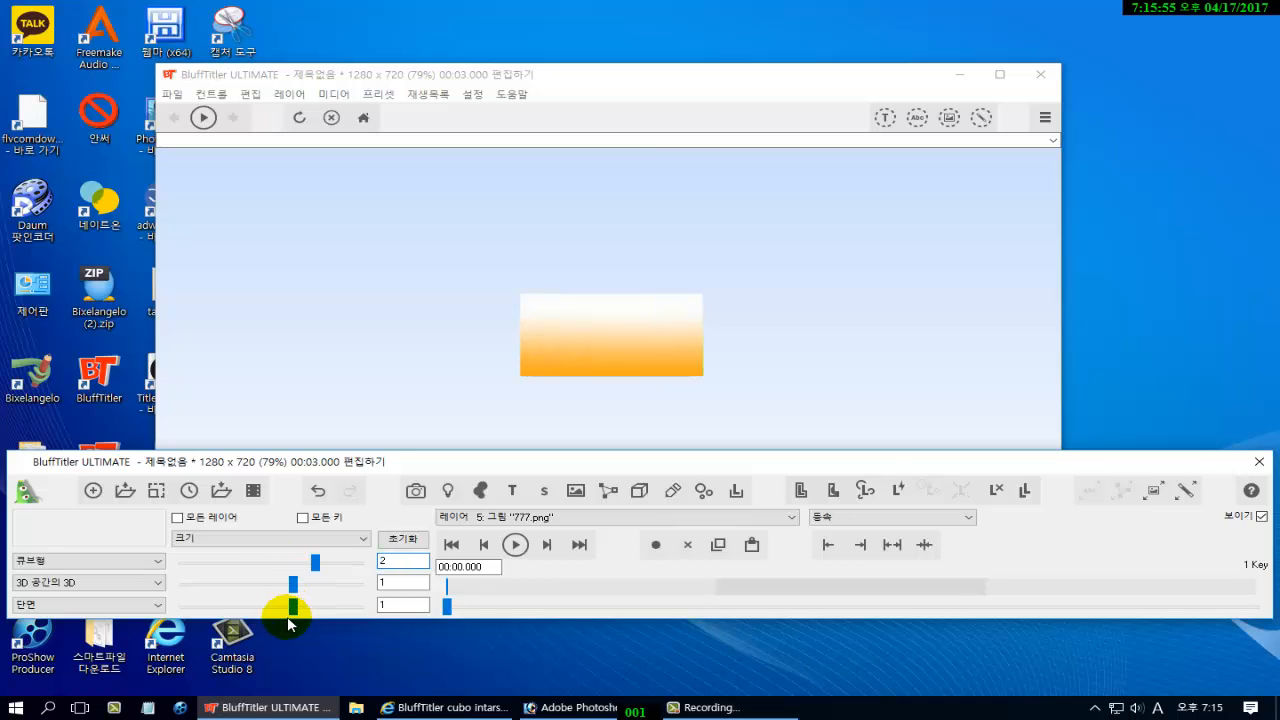
double_click(398, 585)
type("2")
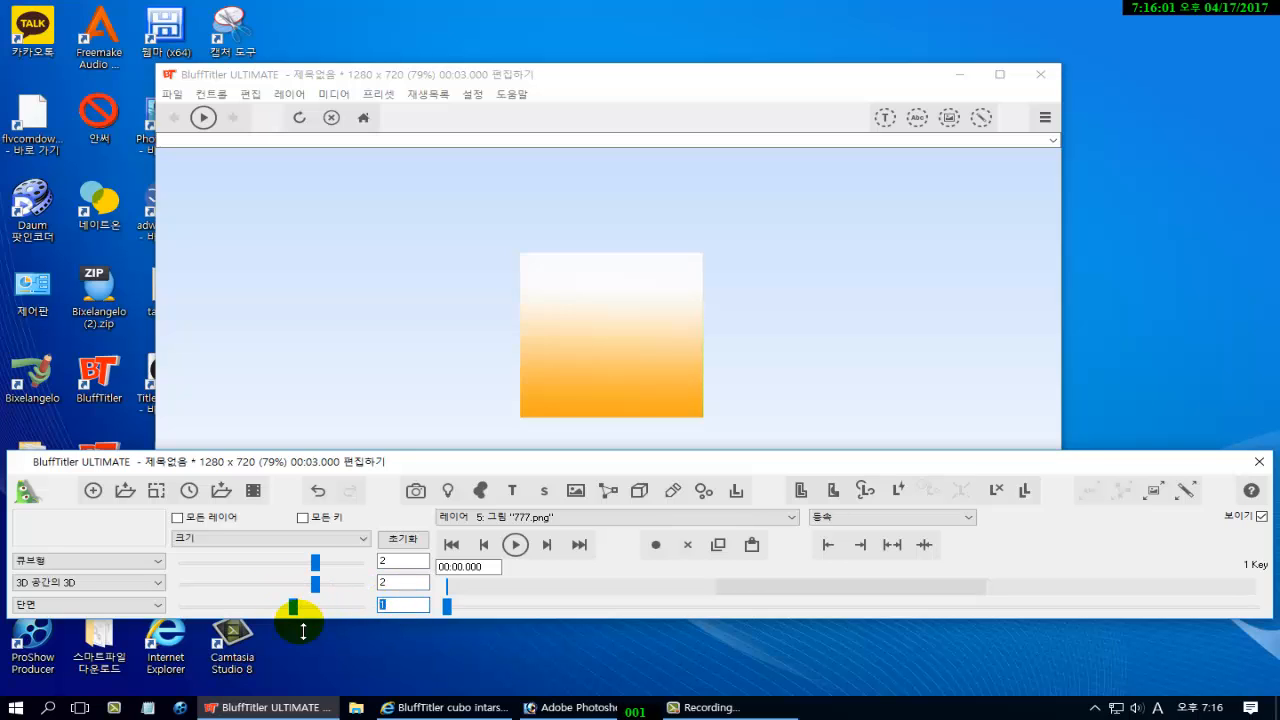
type("2")
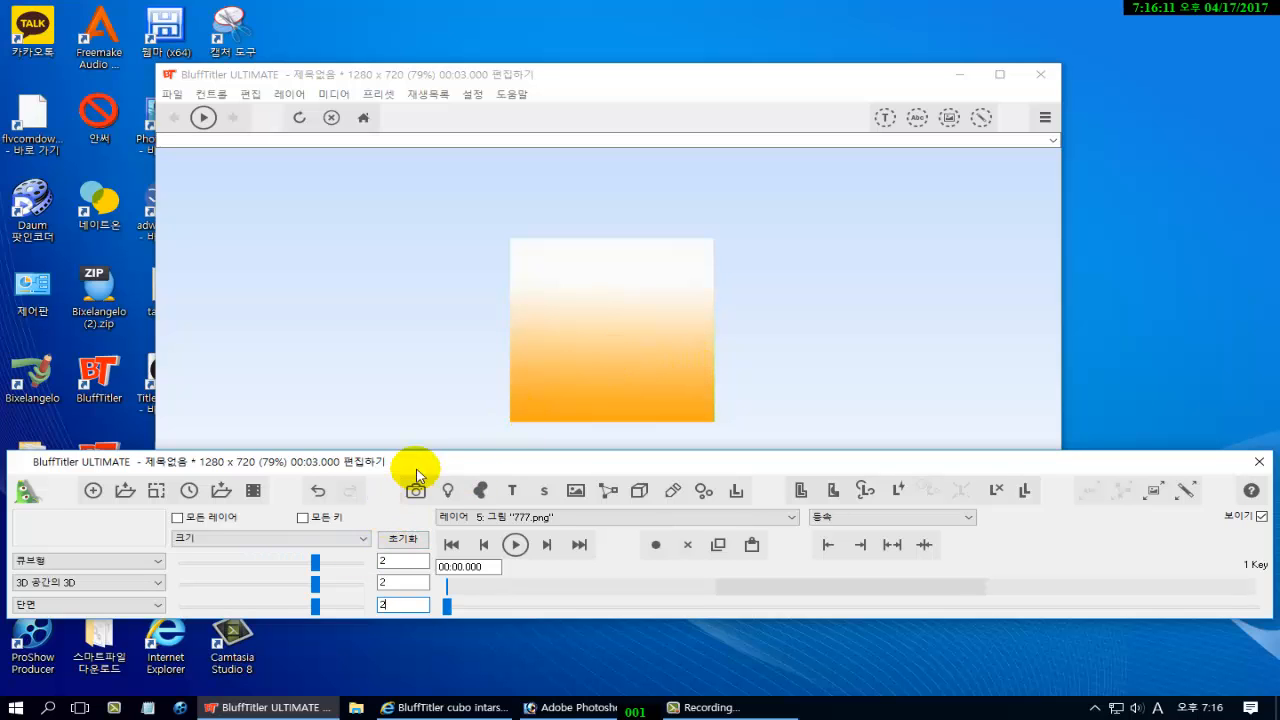
Rotate the cube to about 145.6 and -2.16, and set its side style to 평평함 (flat).
left_click(364, 541)
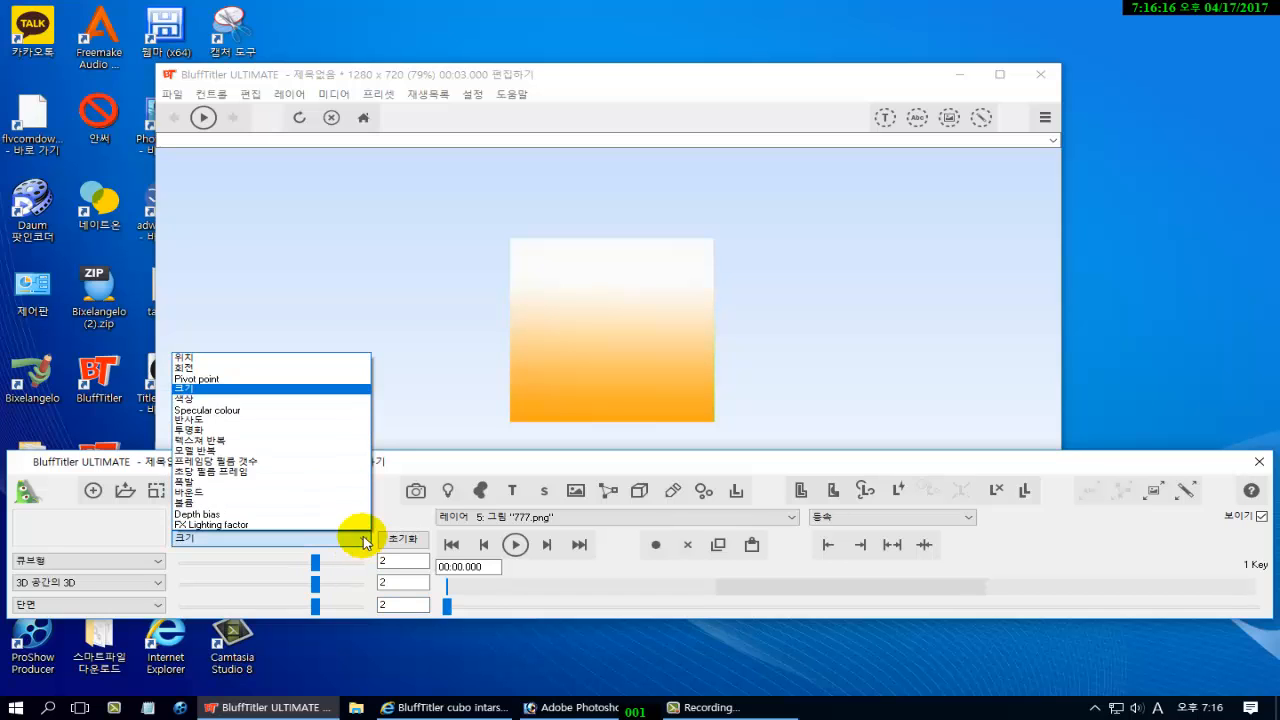
left_click(286, 368)
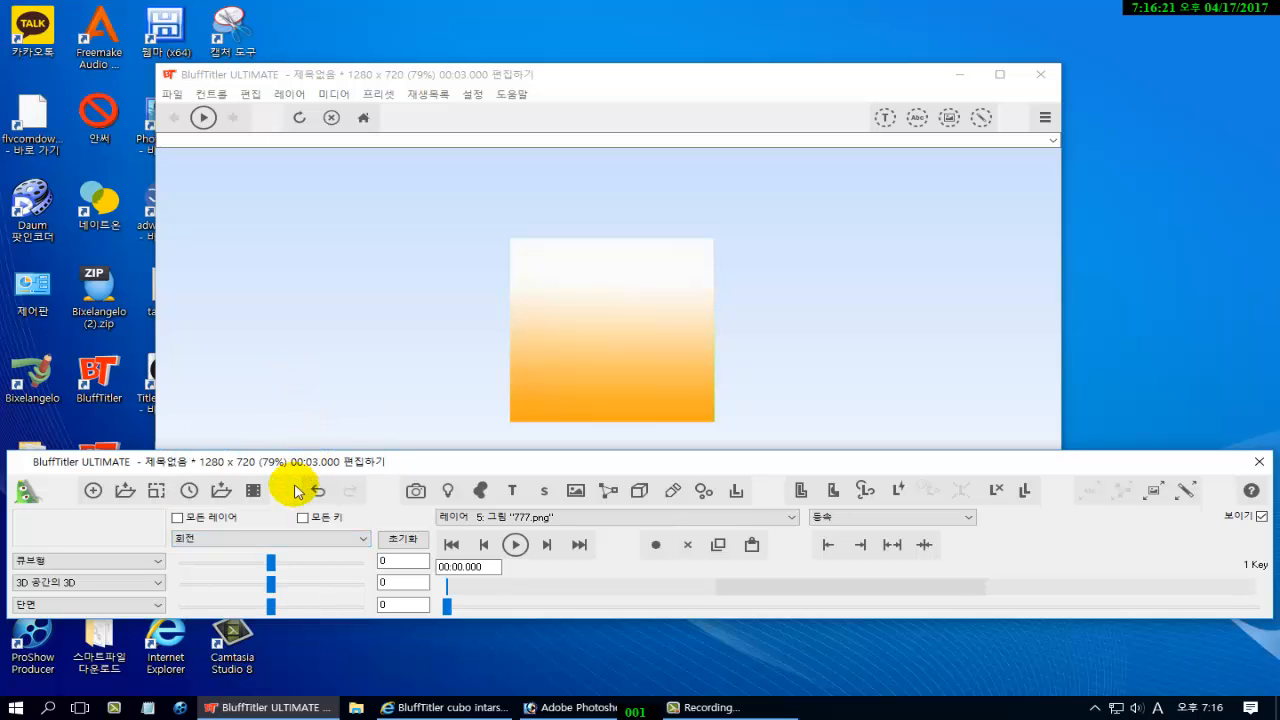
left_click_drag(269, 565, 307, 579)
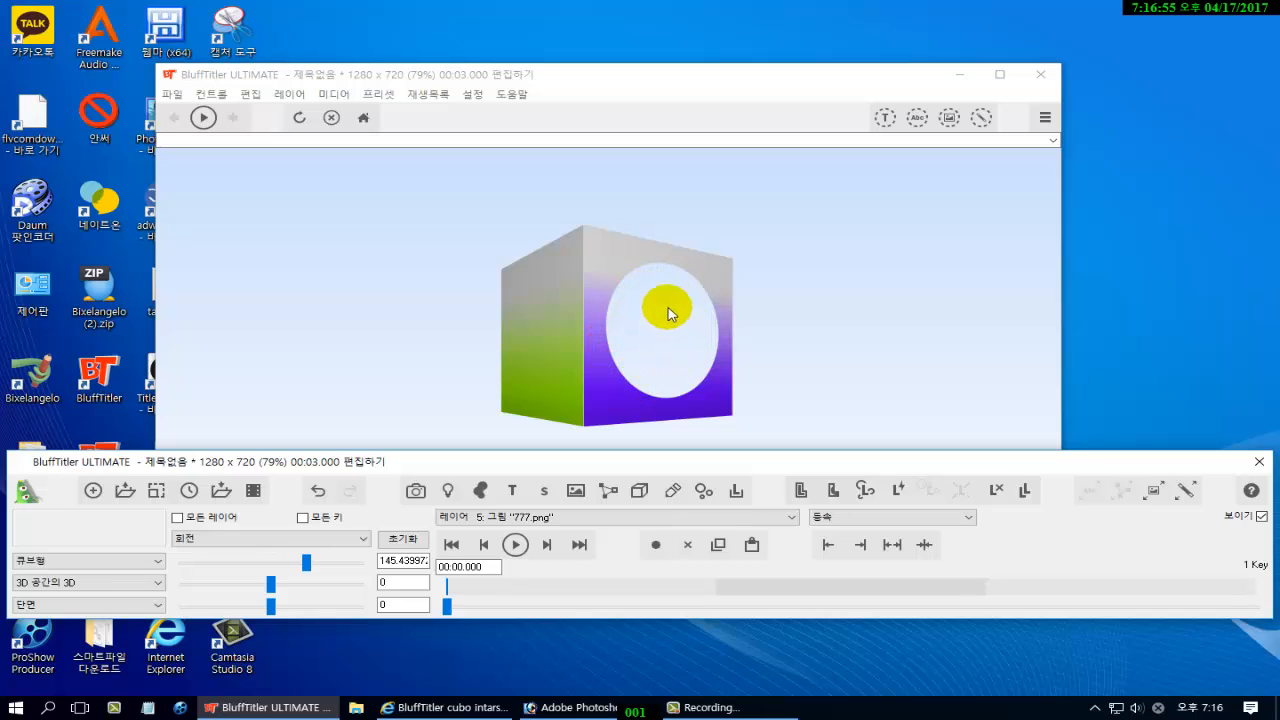
left_click_drag(708, 309, 716, 340)
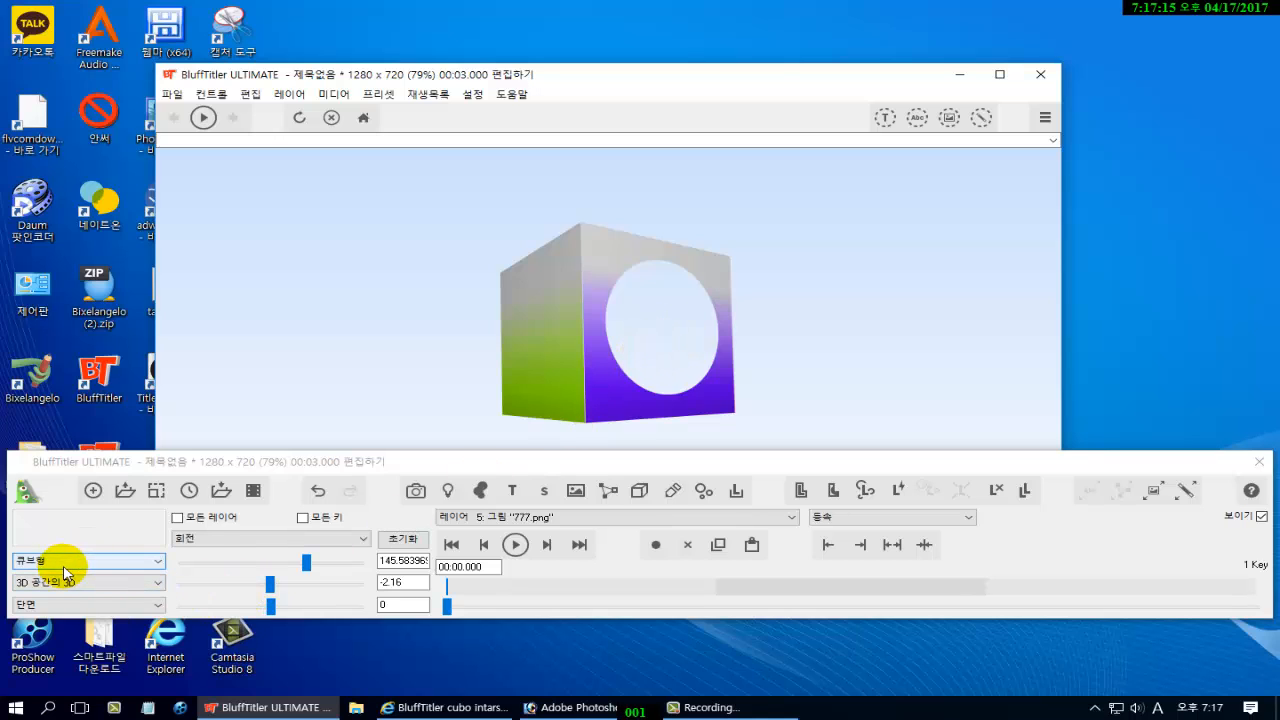
left_click(158, 607)
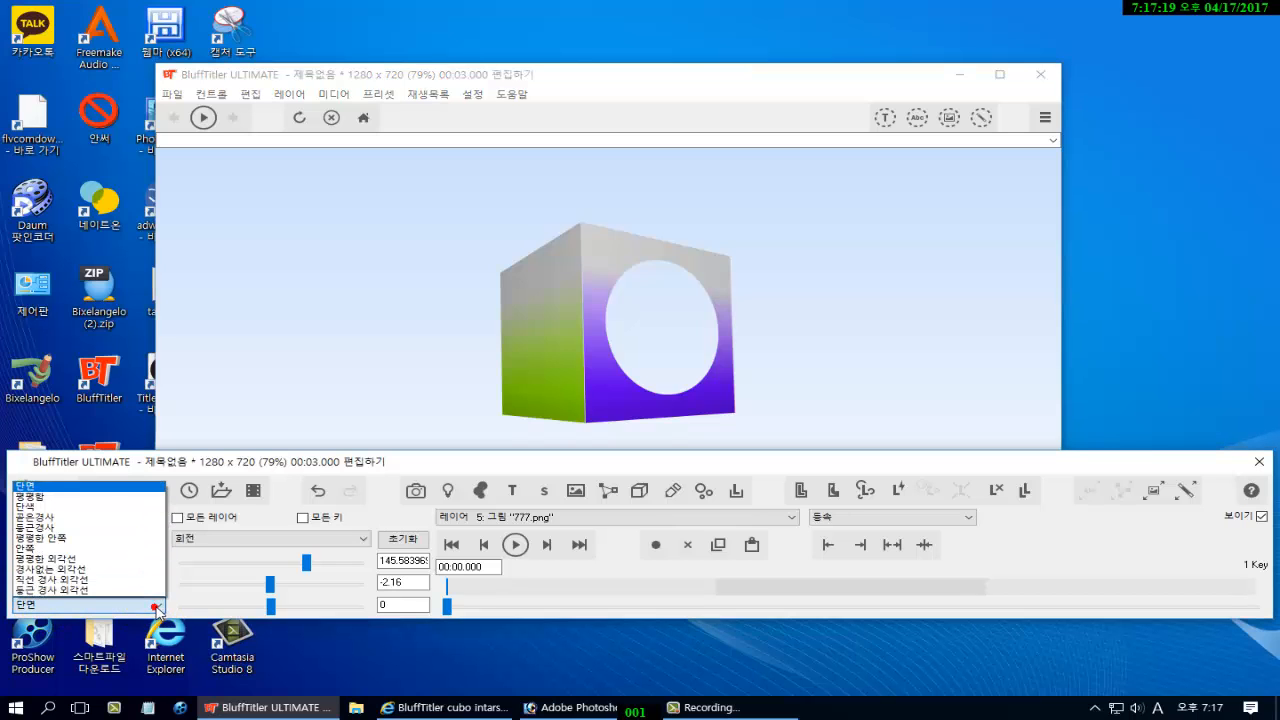
left_click(78, 497)
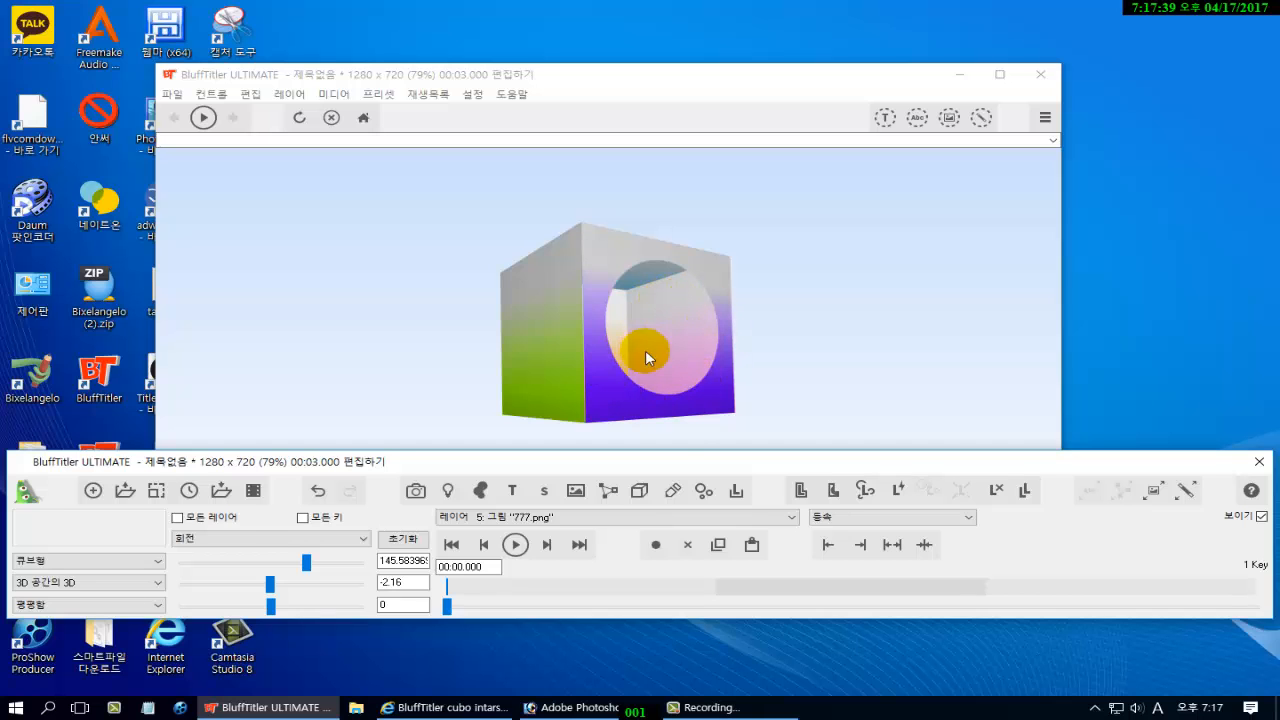
Switch to Photoshop to examine the transparent circle in 777.png, and return to BluffTitler to compare it with the cube.
left_click(577, 708)
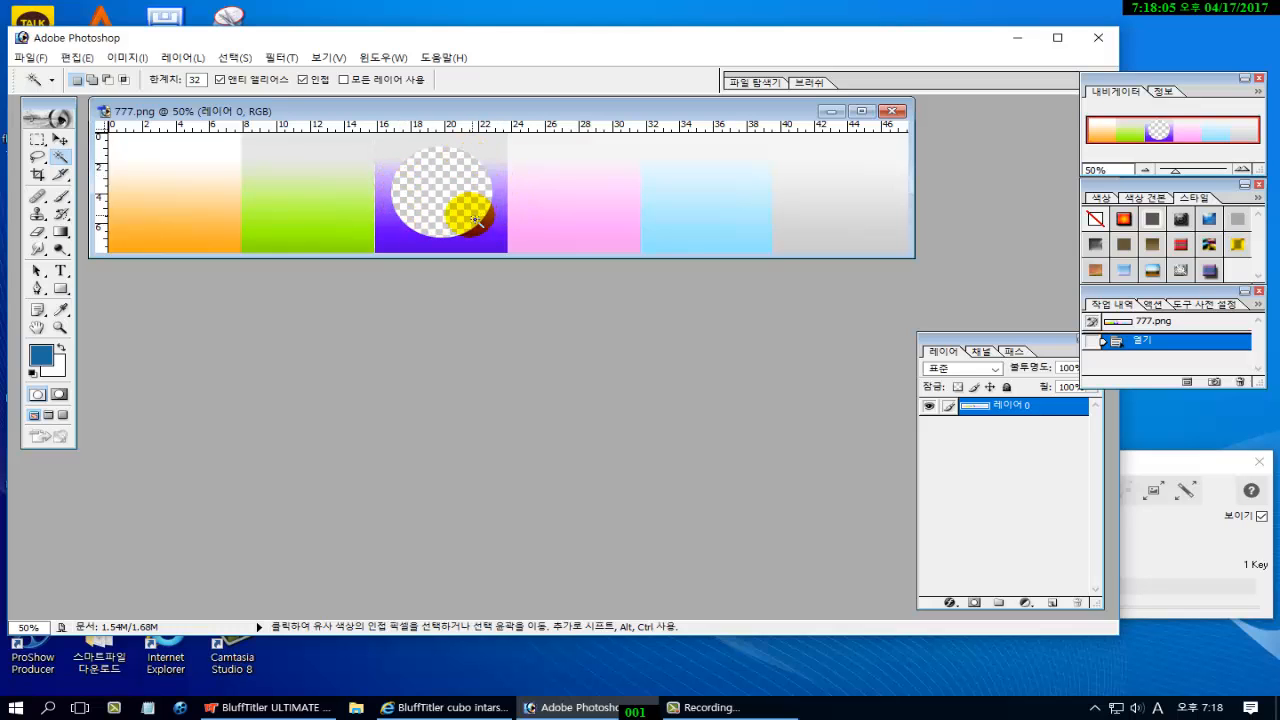
left_click(428, 237)
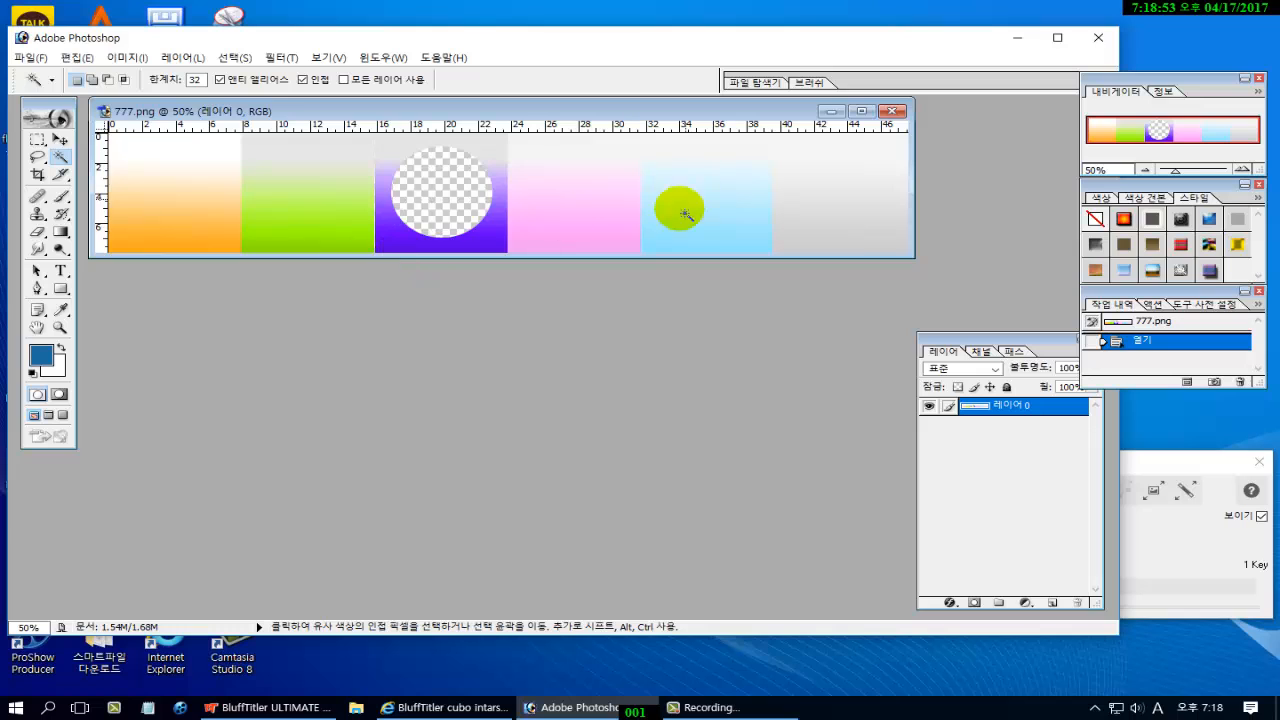
left_click(300, 707)
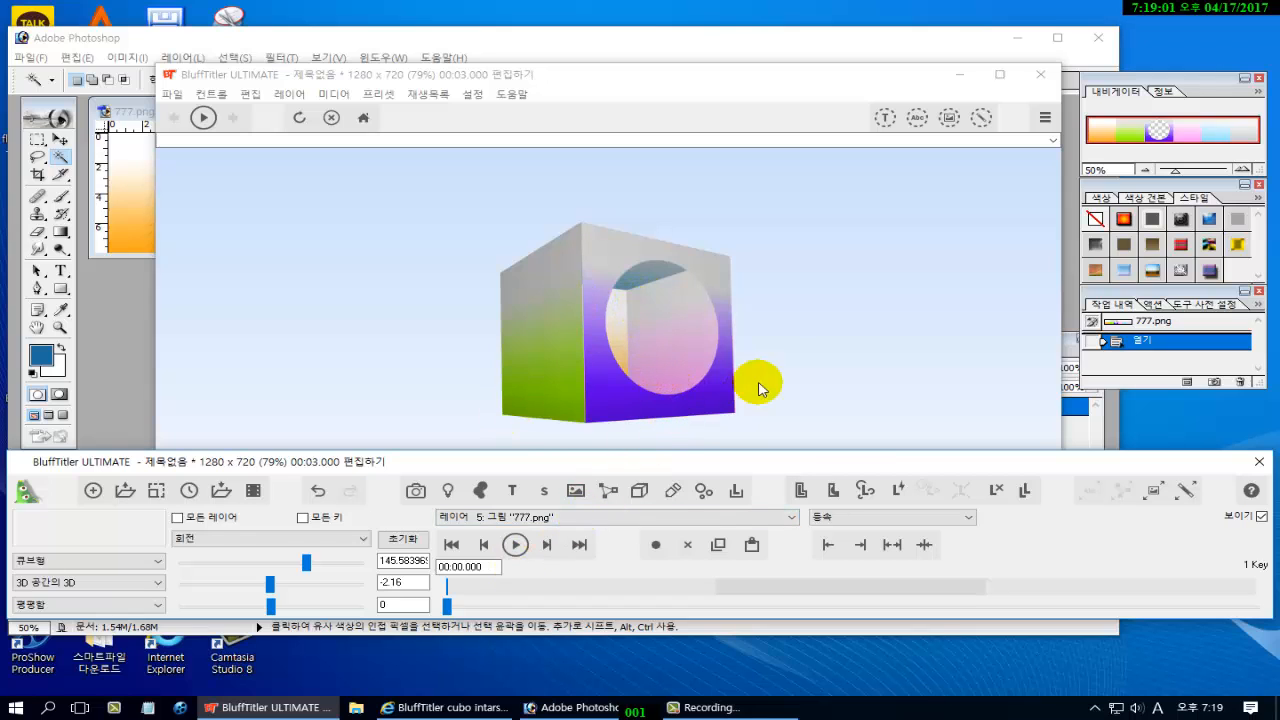
left_click(652, 411)
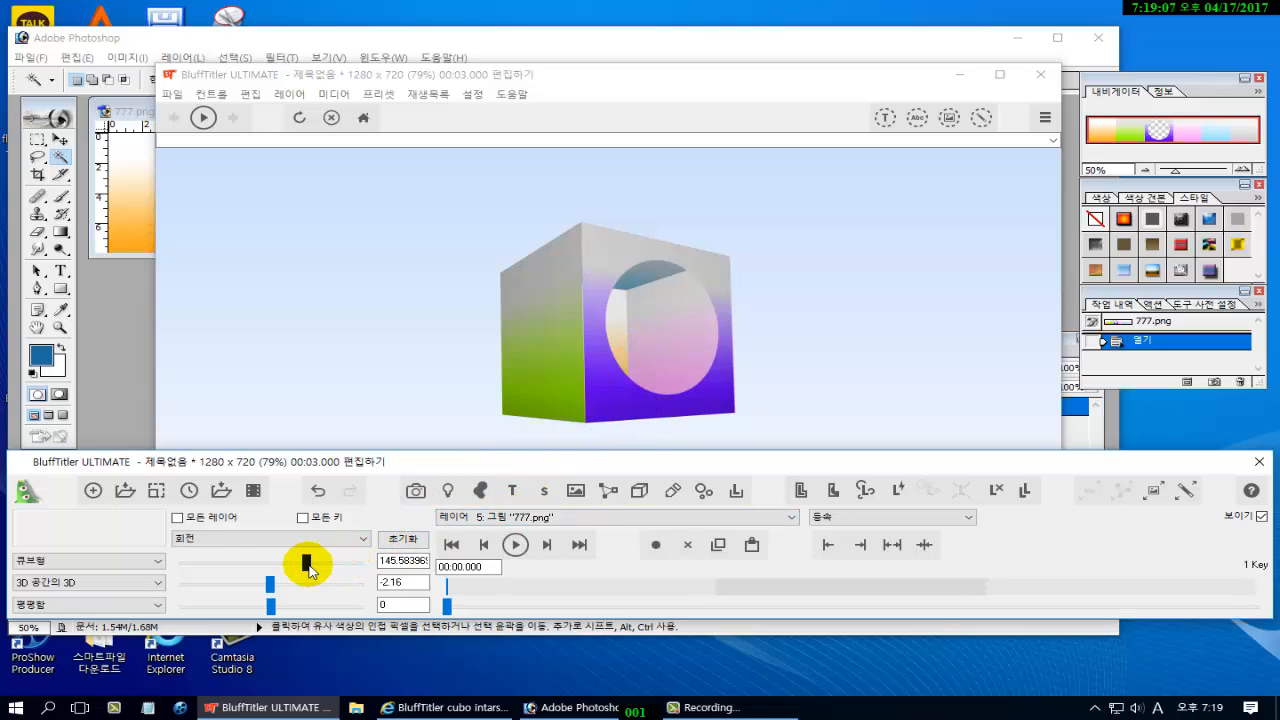
Turn the cube to a rotation of about 181.8 so the circular opening faces front, and make the container the active layer.
left_click_drag(308, 563, 316, 565)
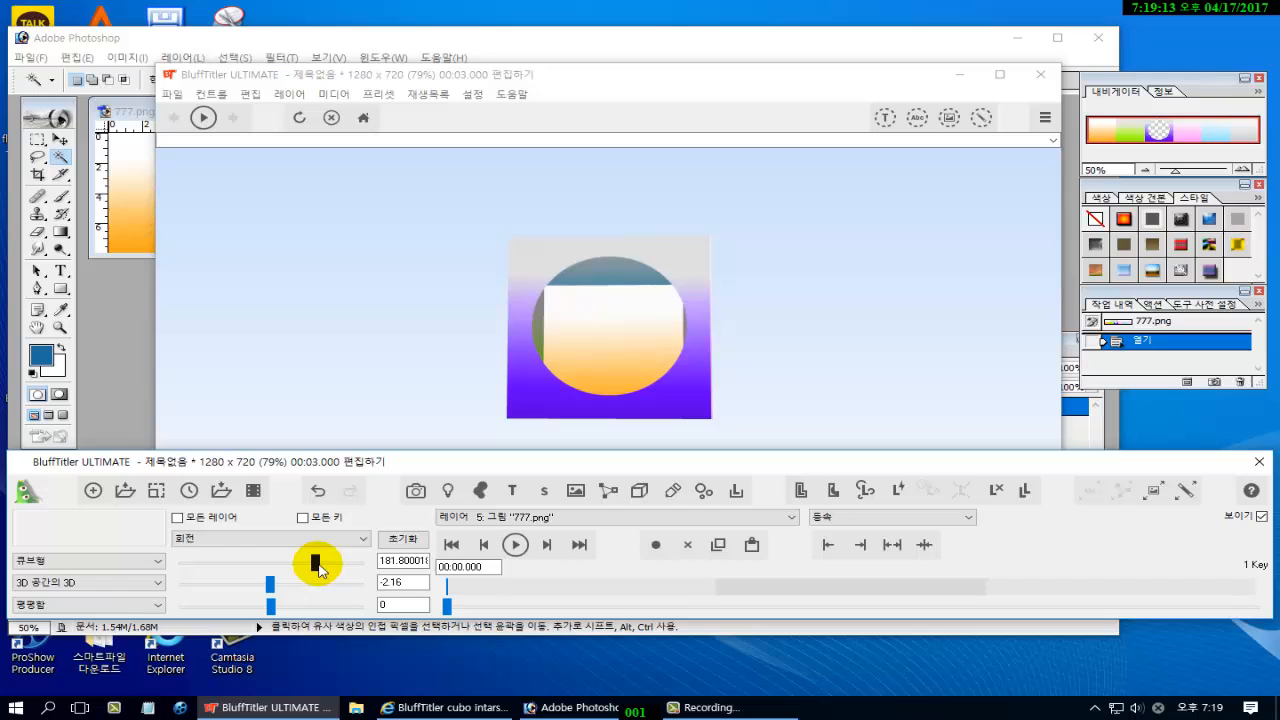
left_click_drag(318, 568, 318, 568)
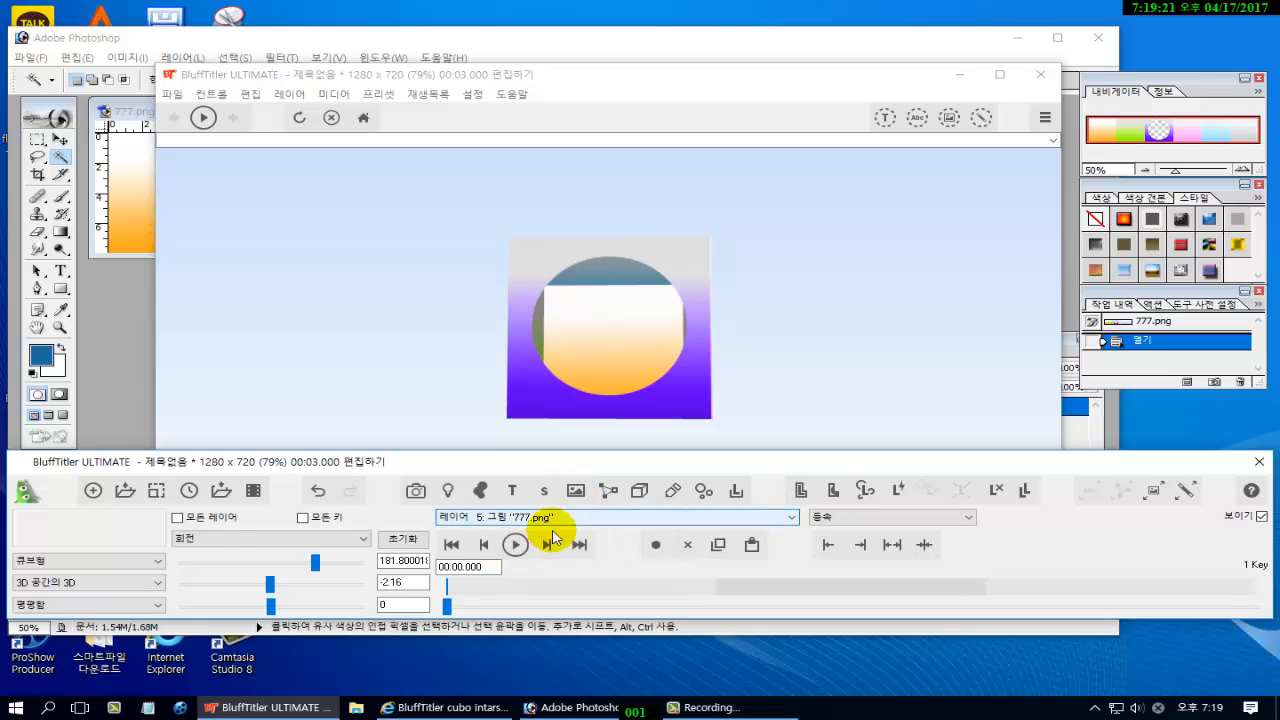
left_click(793, 517)
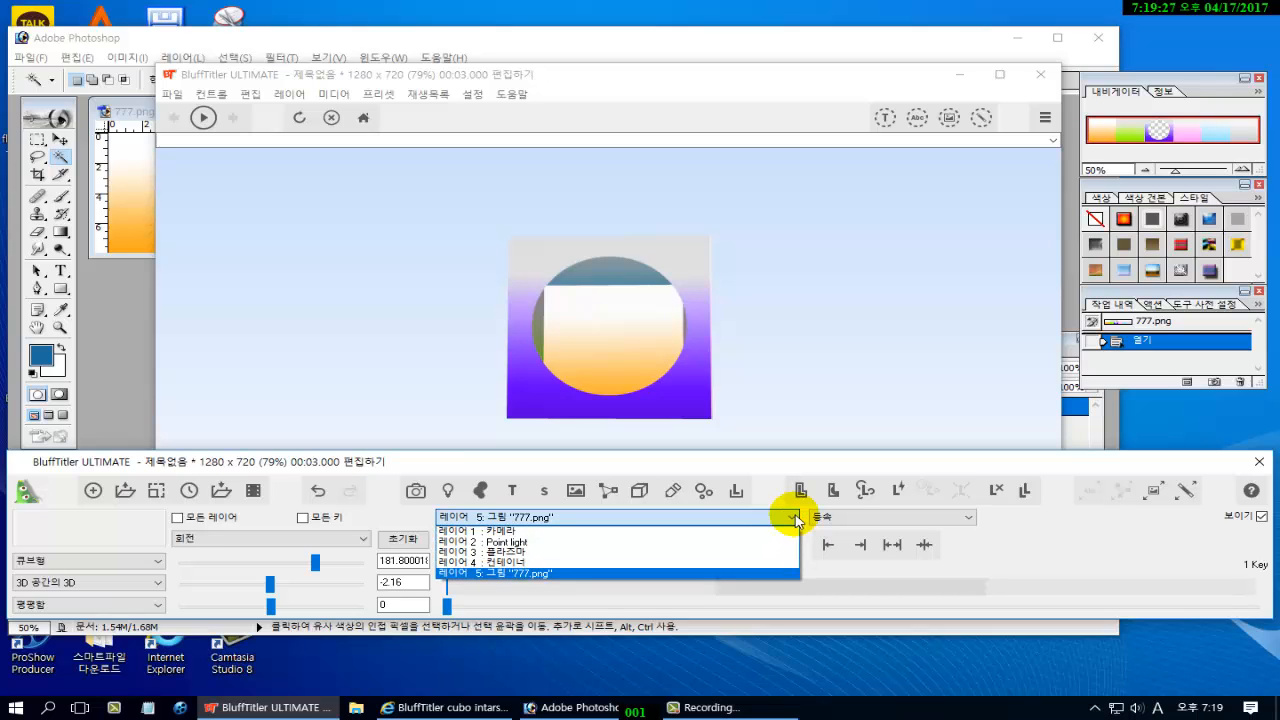
left_click(559, 563)
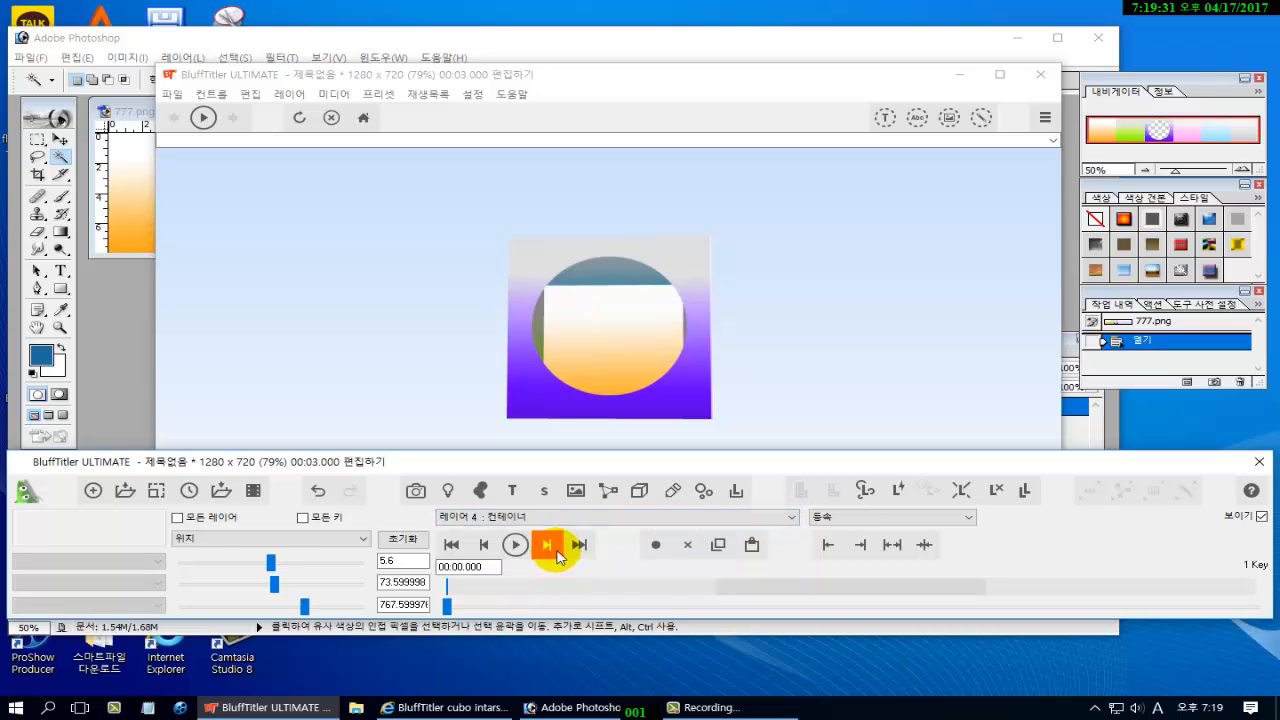
Add butterfly_alone_gif.gif from the gif pictures folder as a new picture layer attached to the active container.
left_click(576, 492)
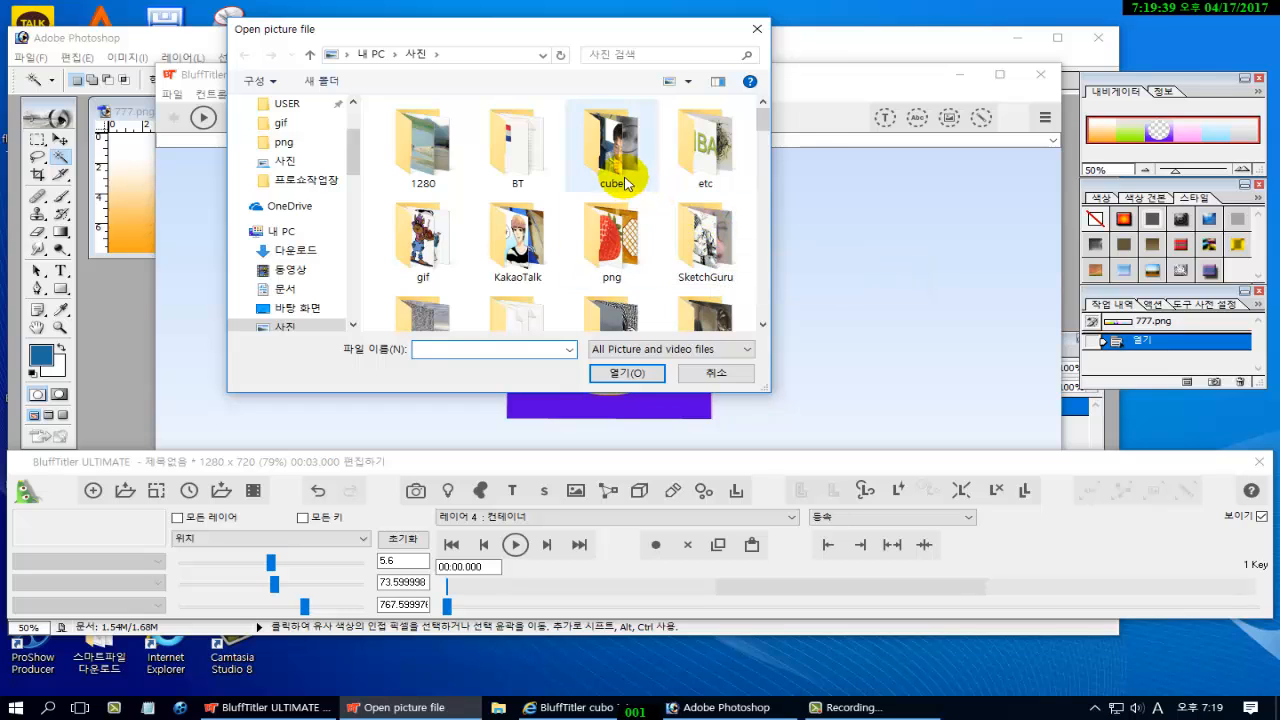
left_click(436, 259)
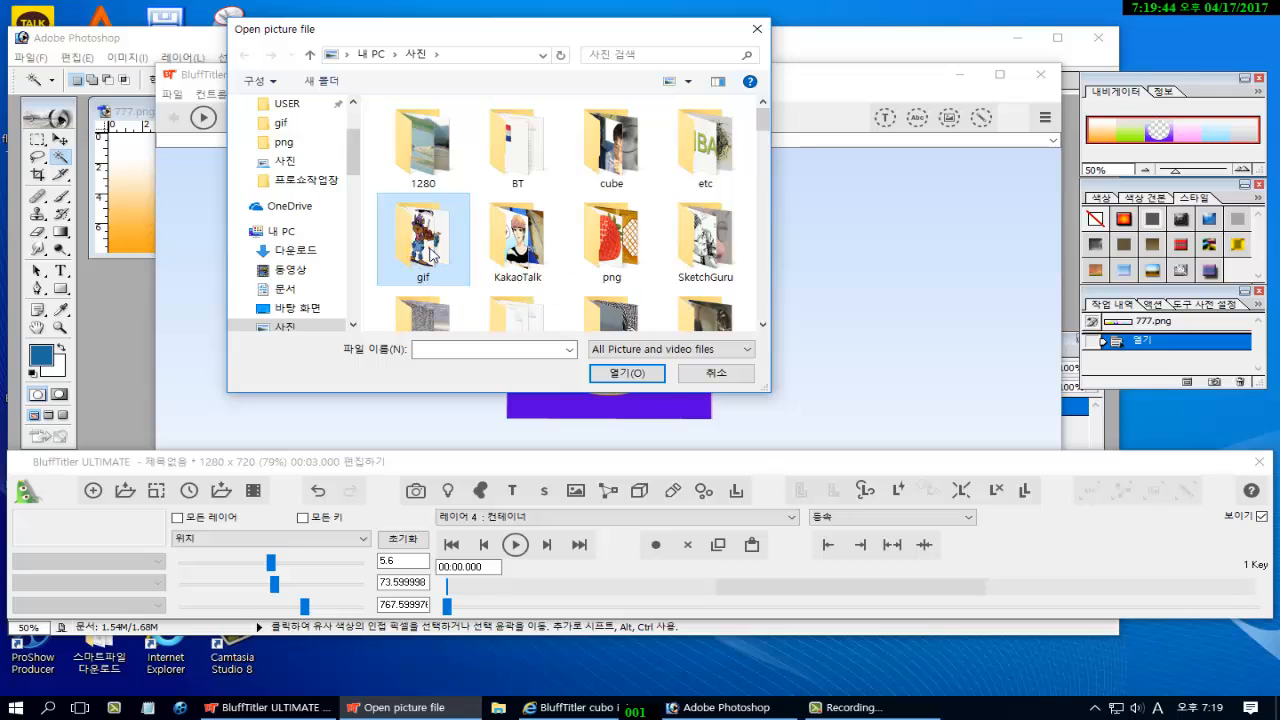
double_click(431, 255)
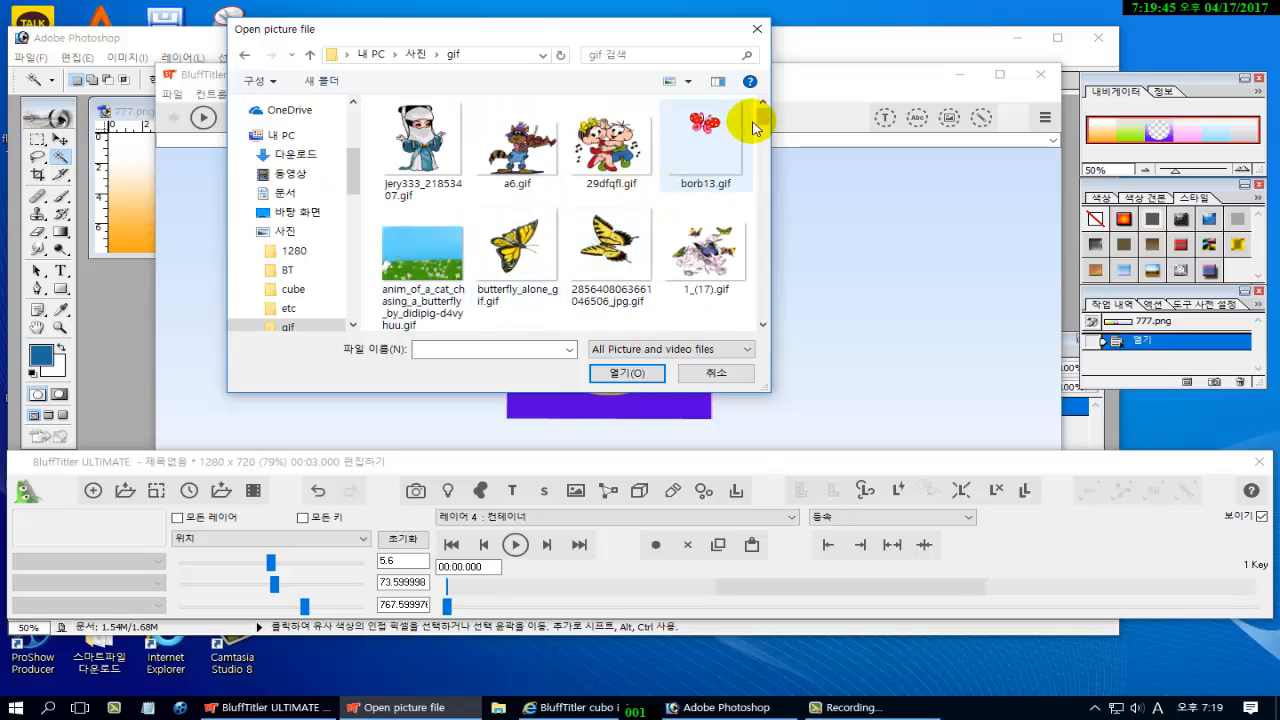
mouse_move(758, 120)
left_mouse_down()
mouse_move(743, 147)
mouse_move(737, 123)
left_mouse_up()
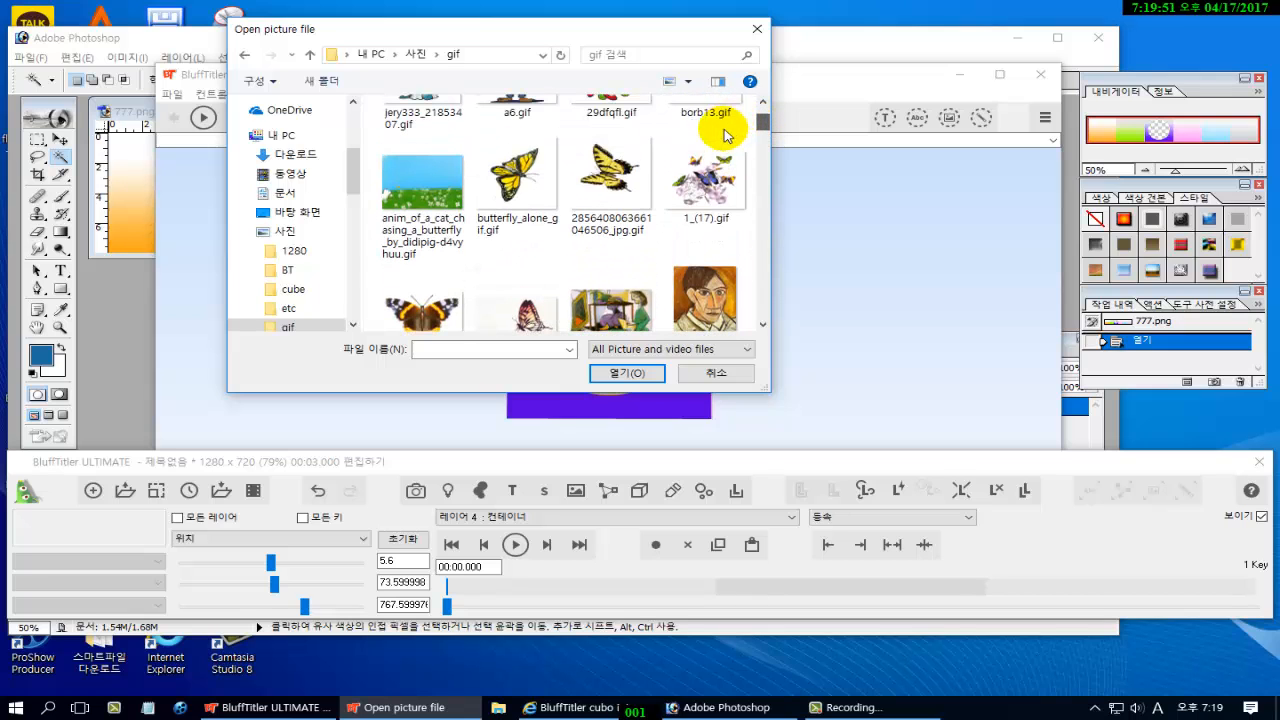
left_click(524, 206)
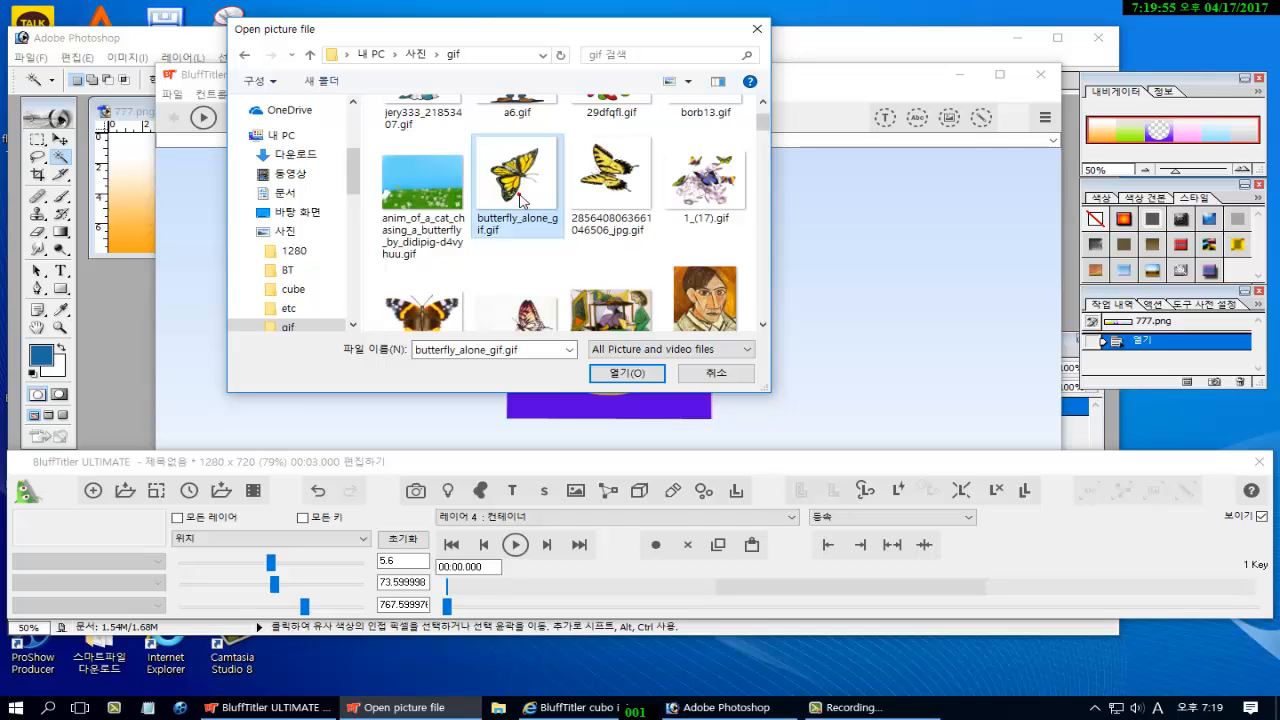
left_click(603, 376)
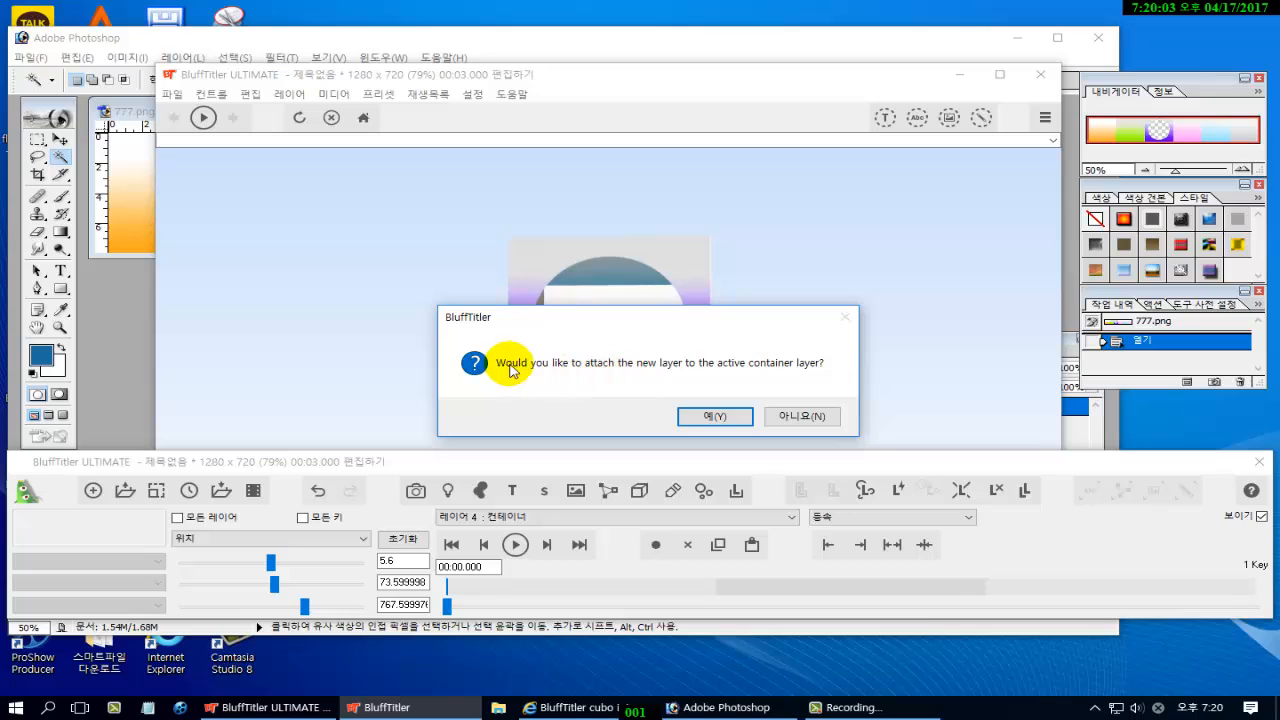
left_click(708, 418)
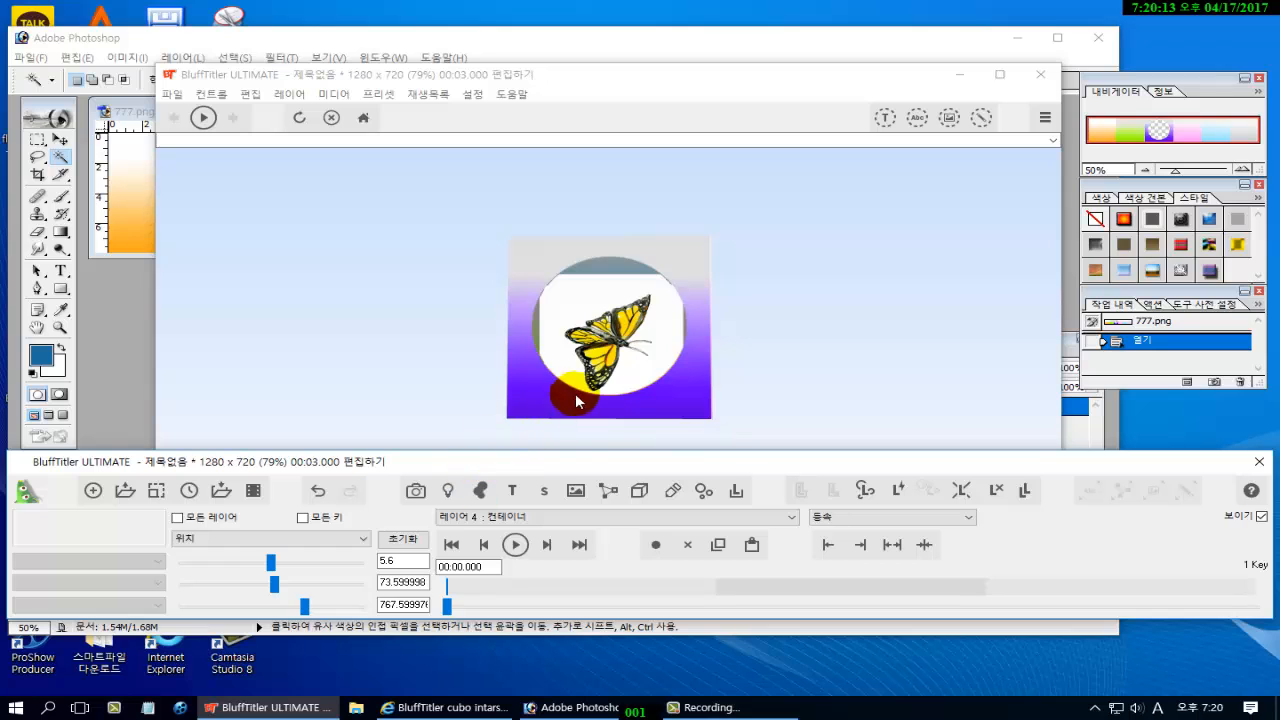
Apply the ChromaKey effect from the Picture effects folder to the butterfly_alone_gif.gif layer.
left_click(789, 520)
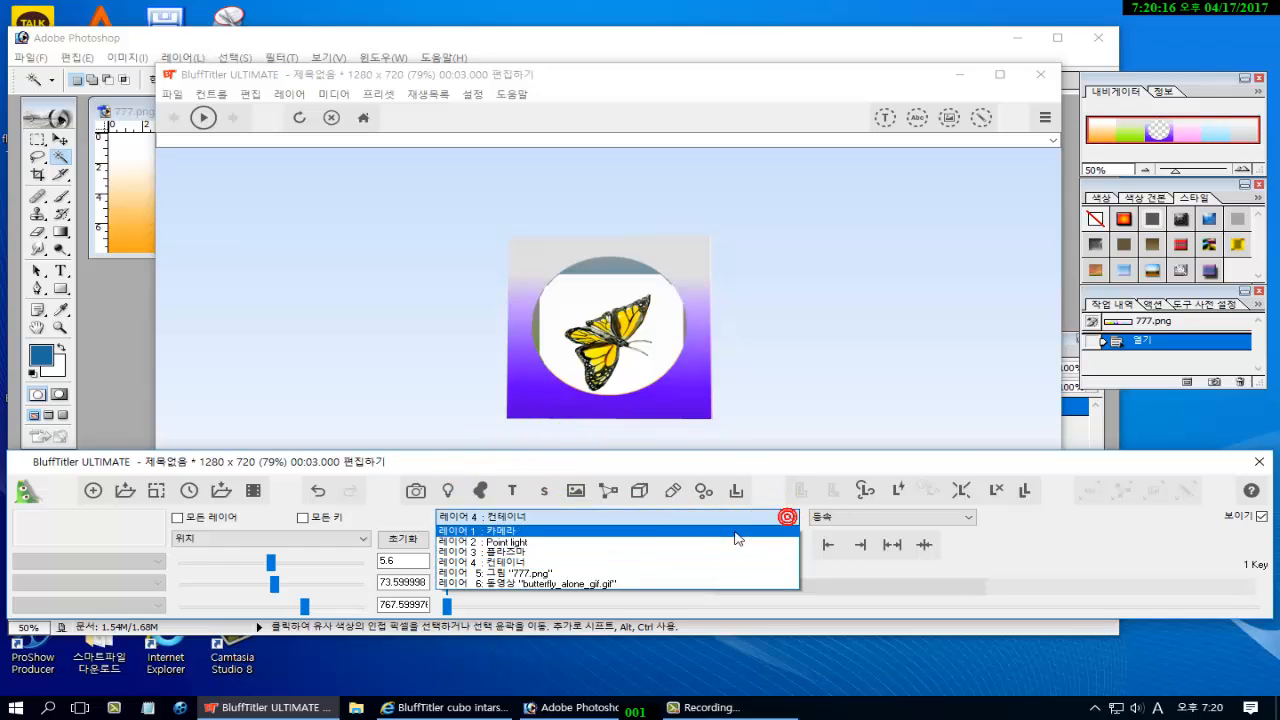
left_click(569, 585)
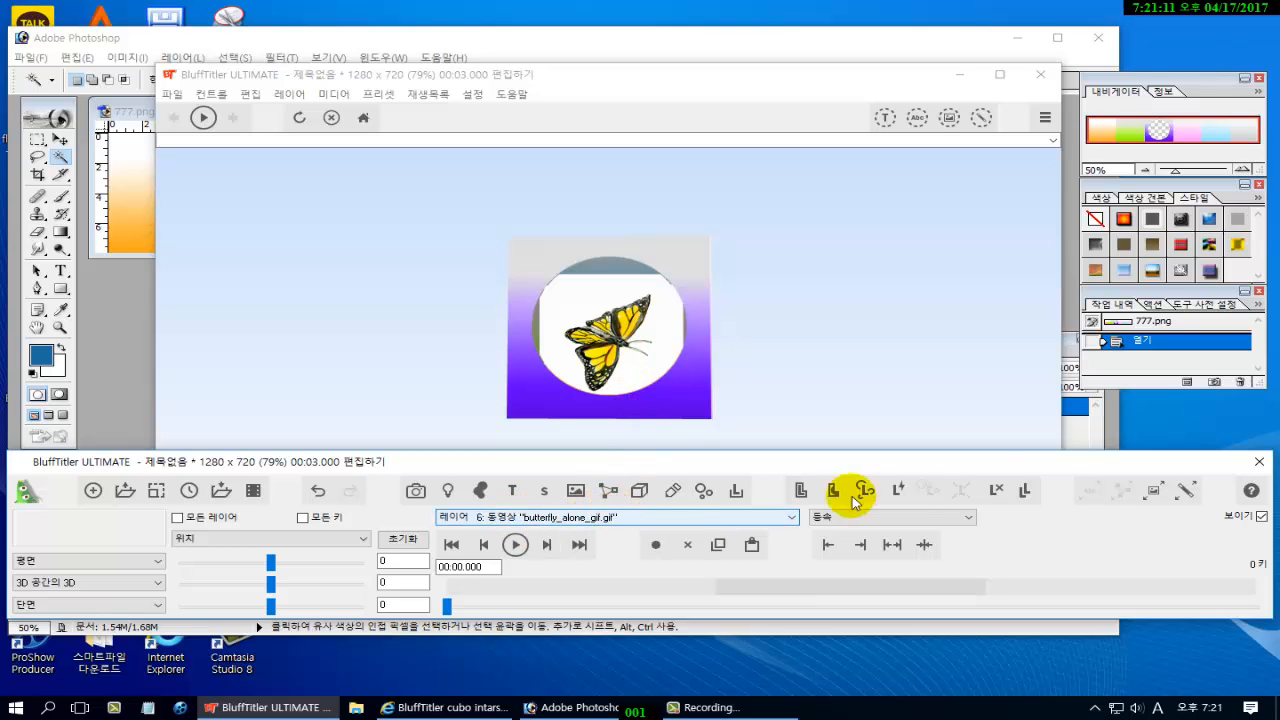
left_click(1186, 492)
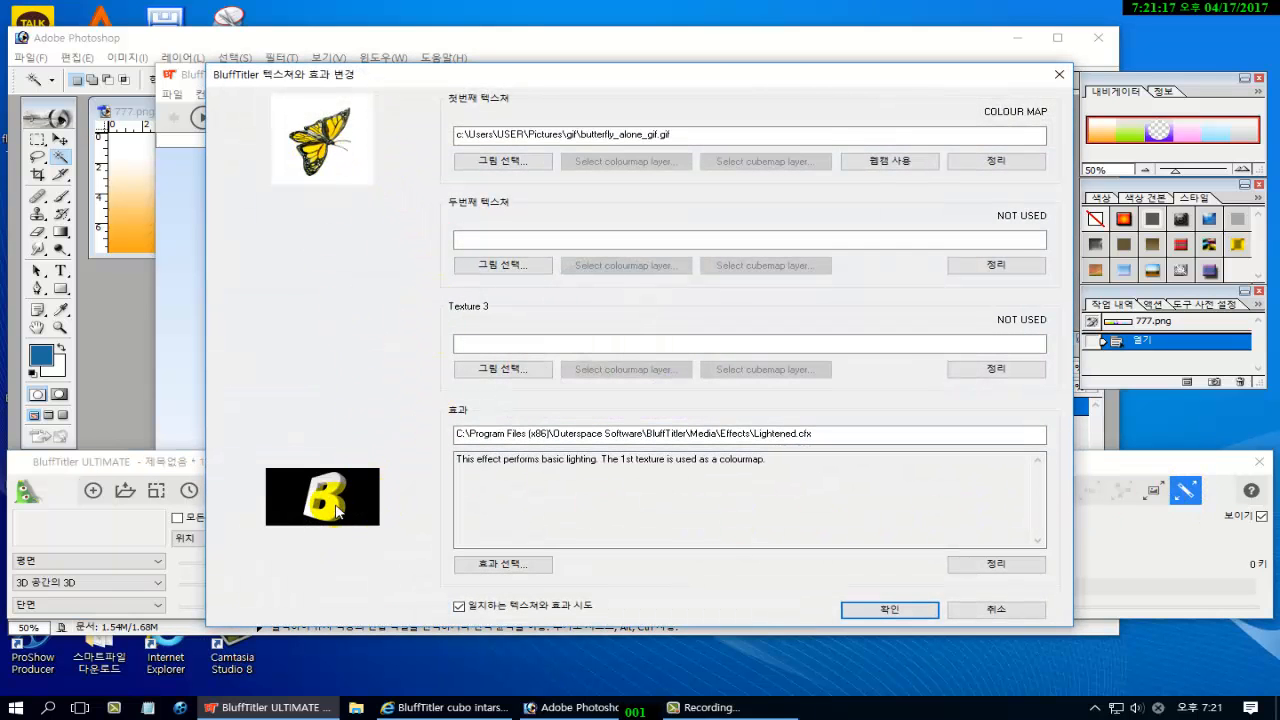
left_click(520, 566)
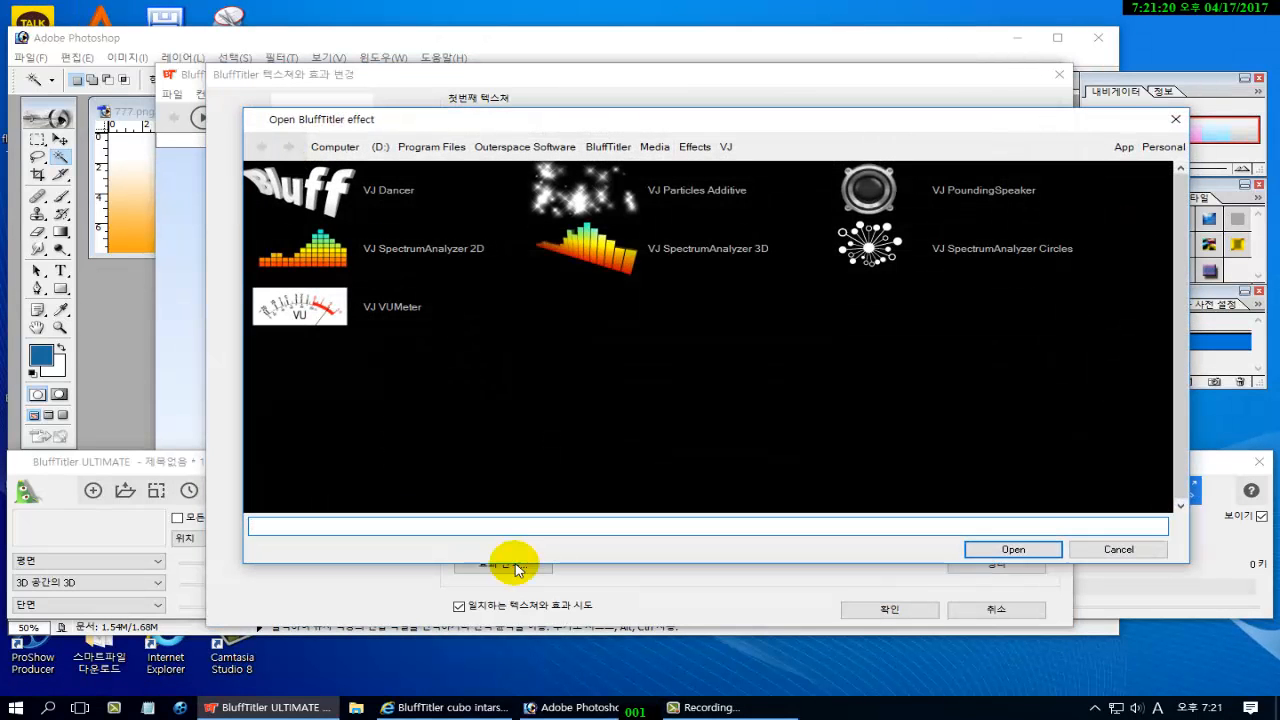
left_click(694, 152)
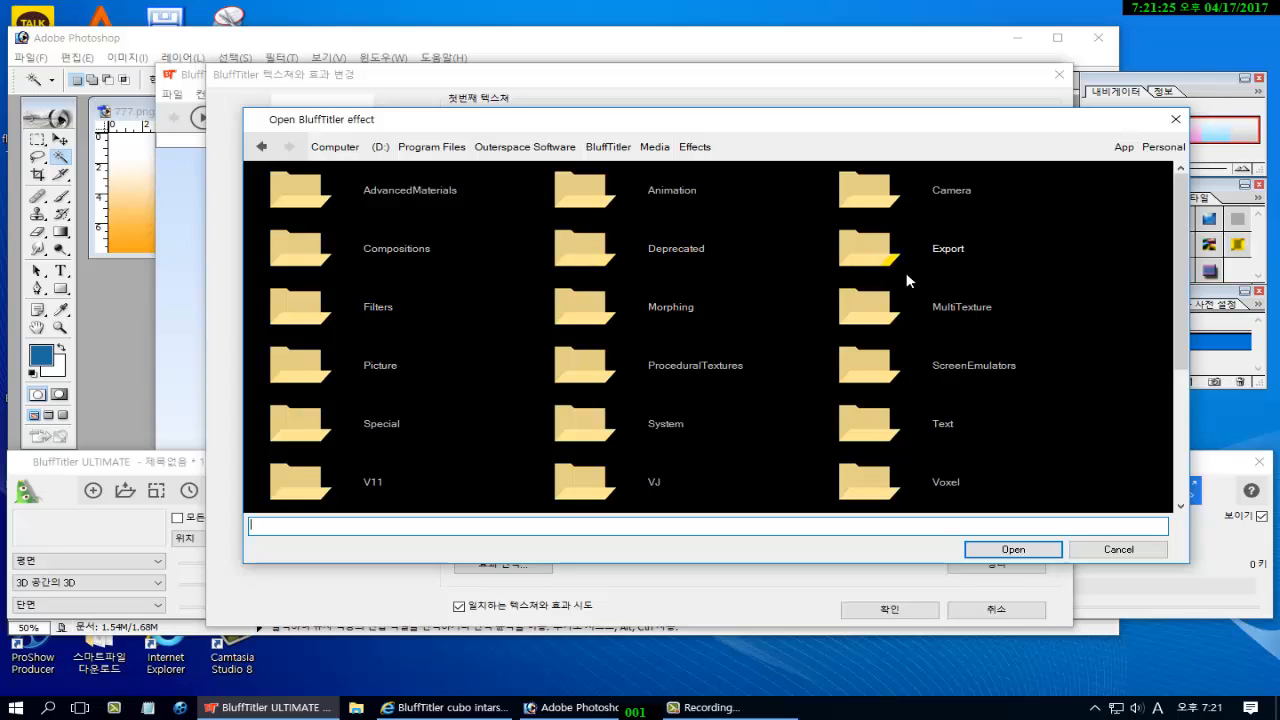
left_click(380, 366)
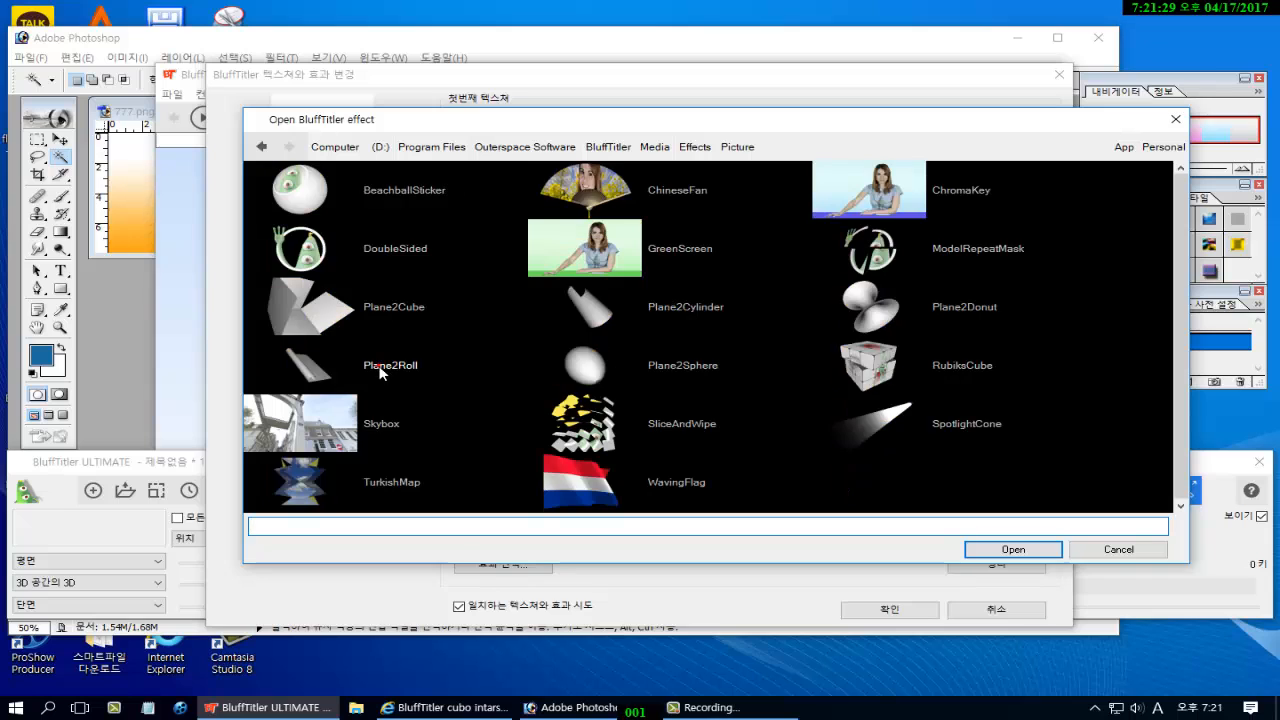
left_click(967, 197)
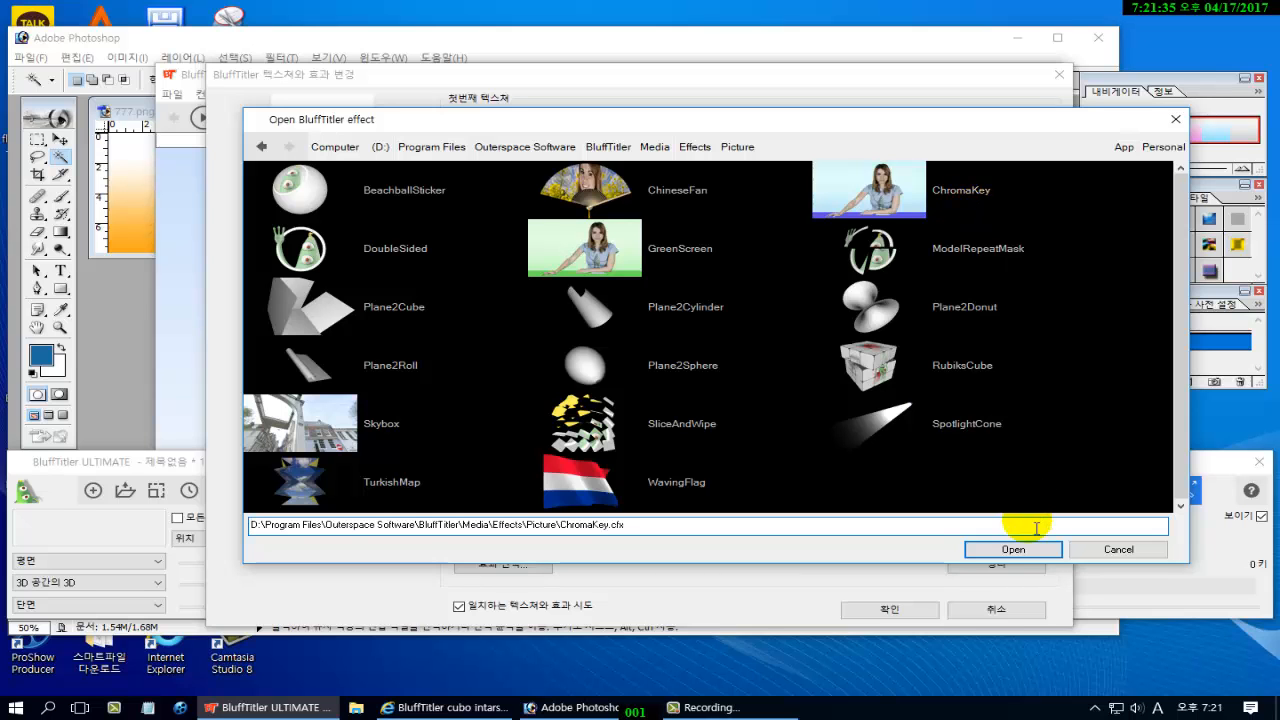
left_click(1013, 549)
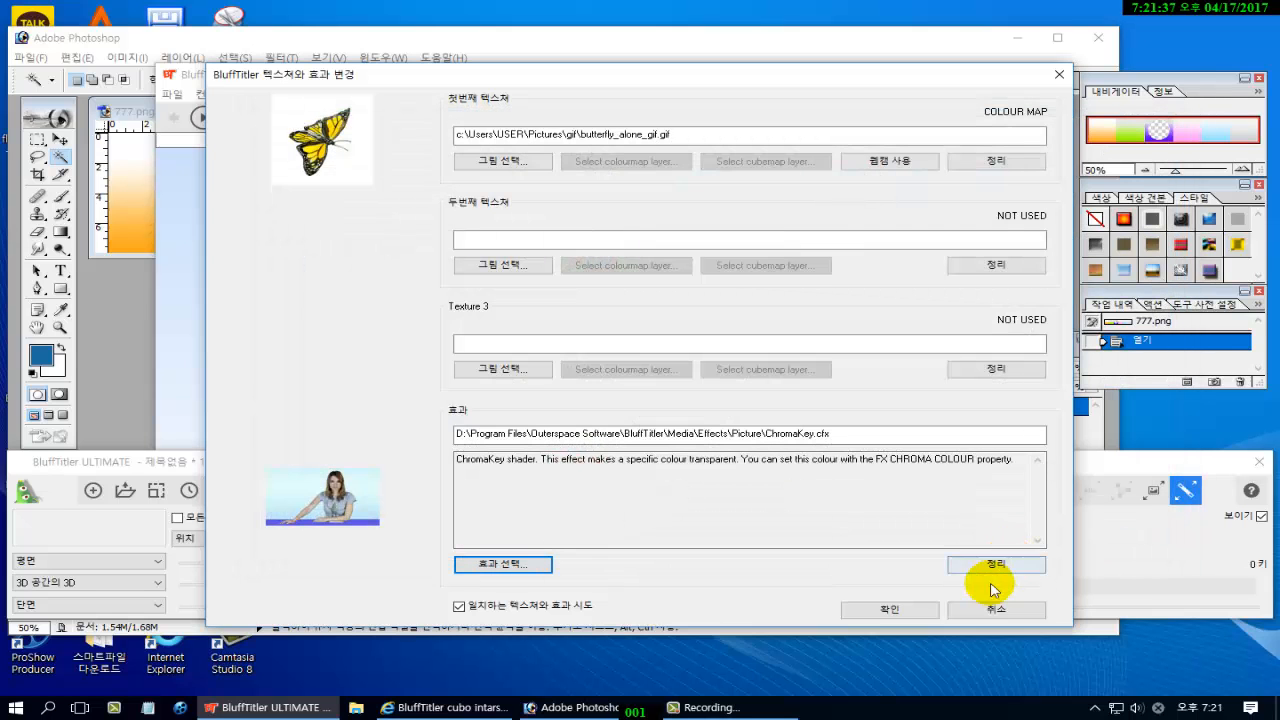
left_click(892, 608)
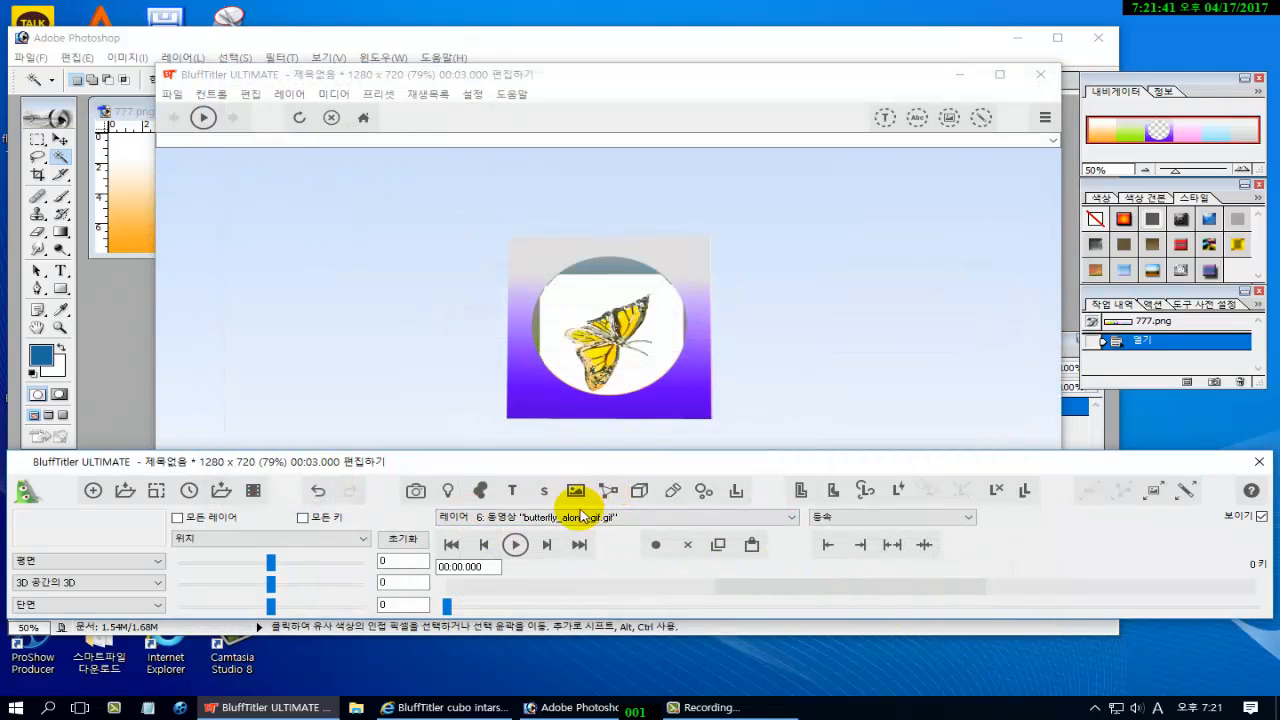
Set the butterfly layer's FX Chroma Colour to 193, 237, 255 to key out its white background.
left_click(364, 541)
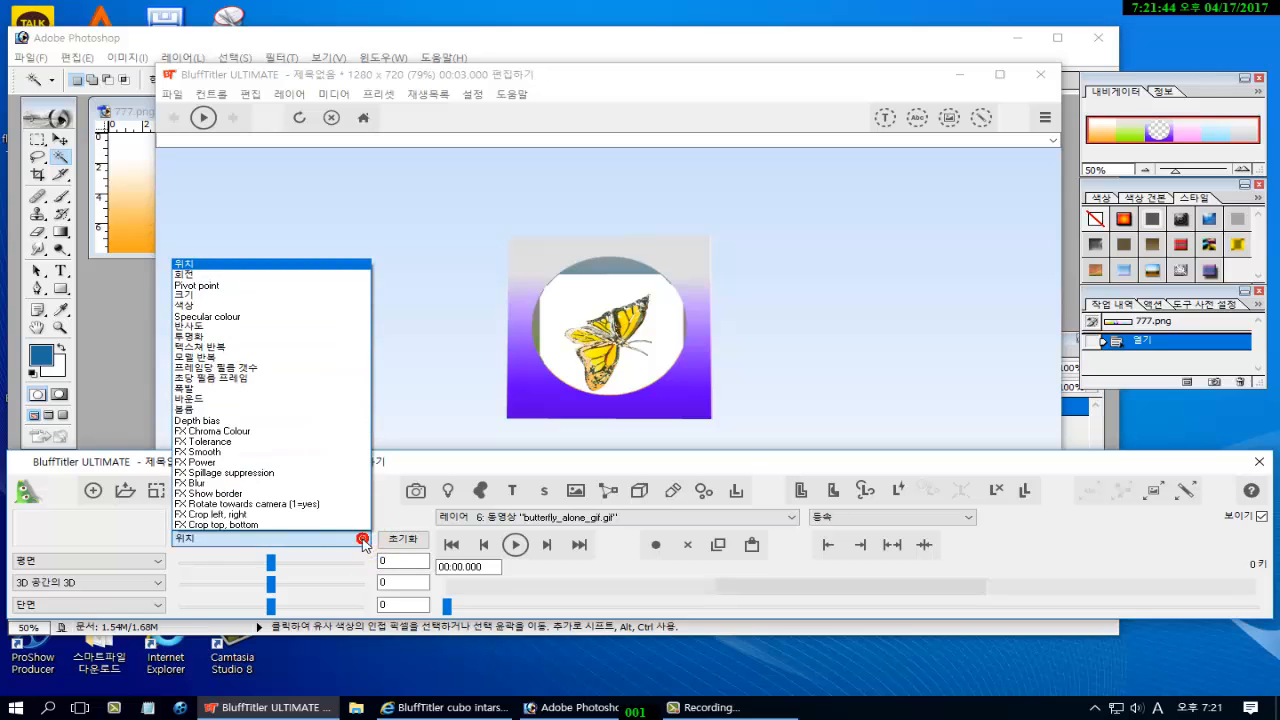
left_click(224, 434)
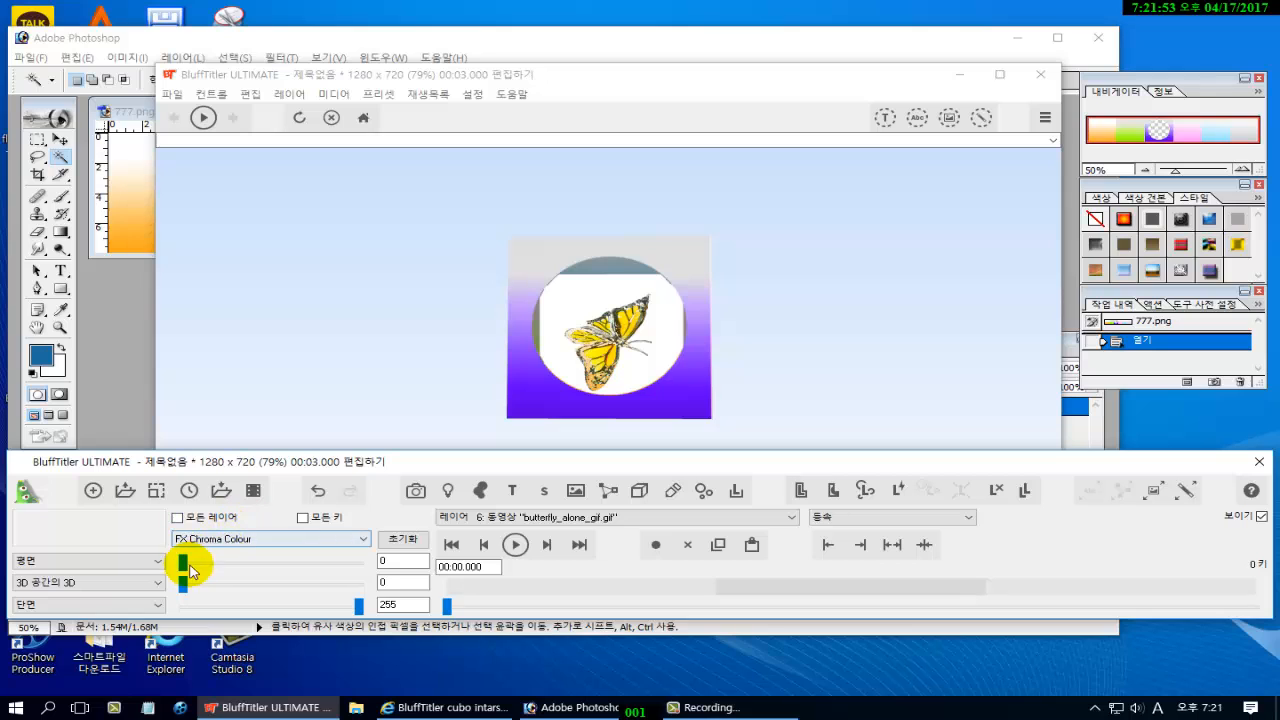
left_click_drag(184, 563, 314, 580)
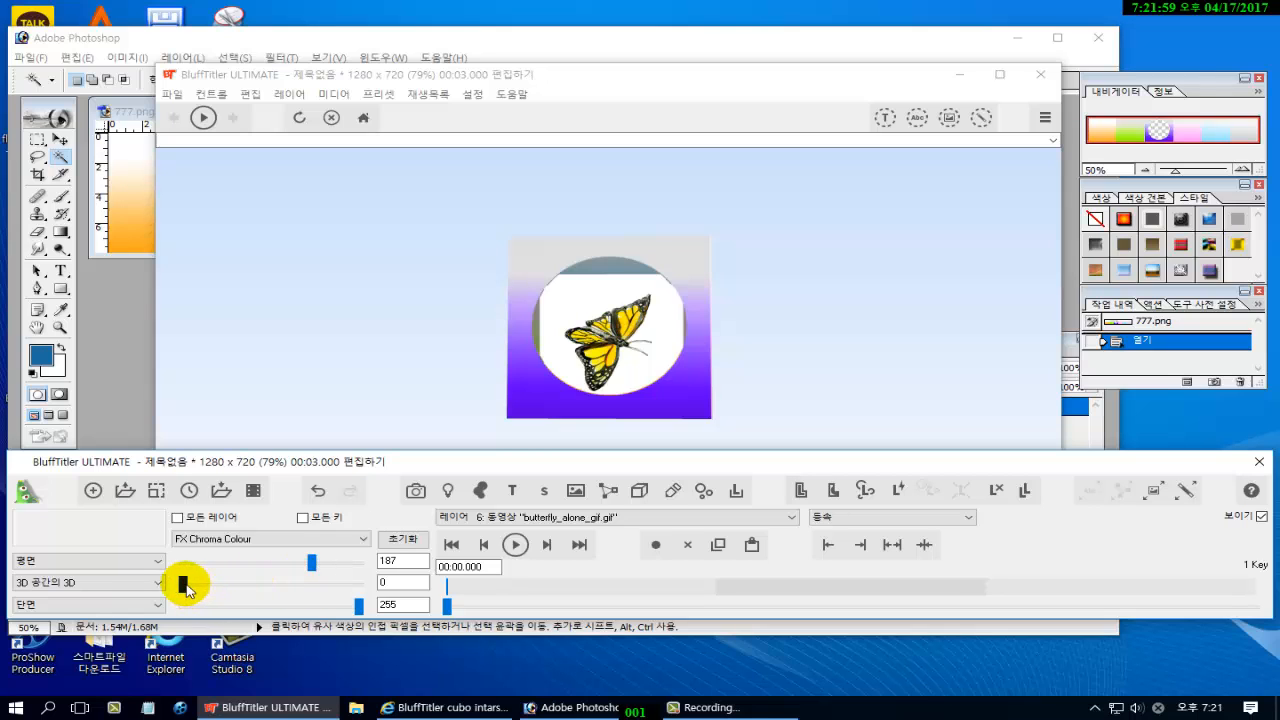
left_click_drag(184, 587, 356, 604)
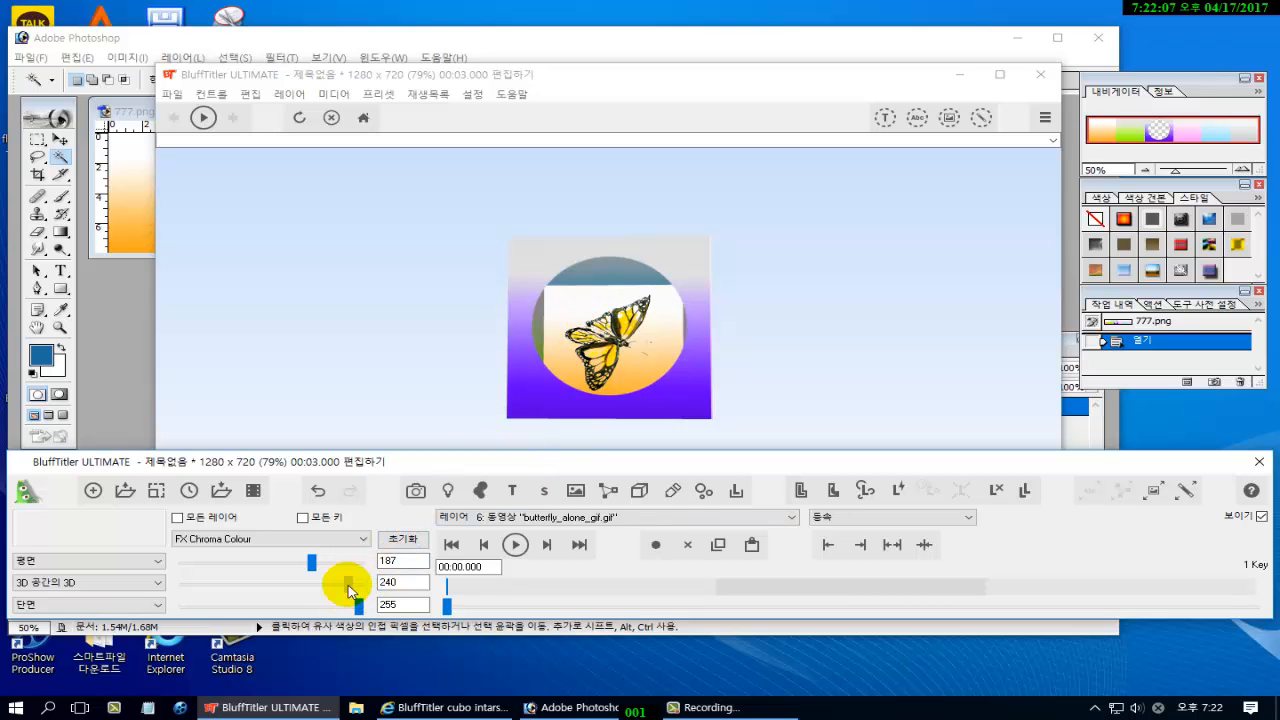
left_click_drag(349, 590, 316, 568)
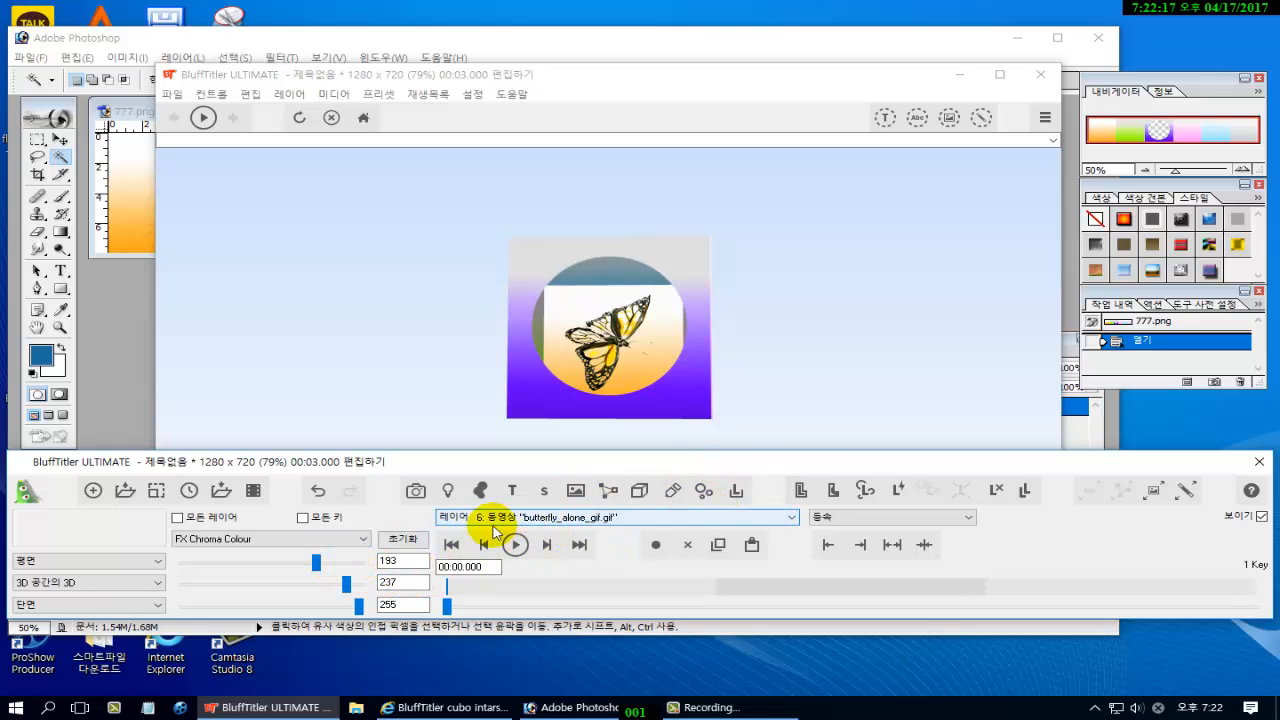
Rotate the container layer to about -54.58 on its first rotation axis.
left_click(791, 518)
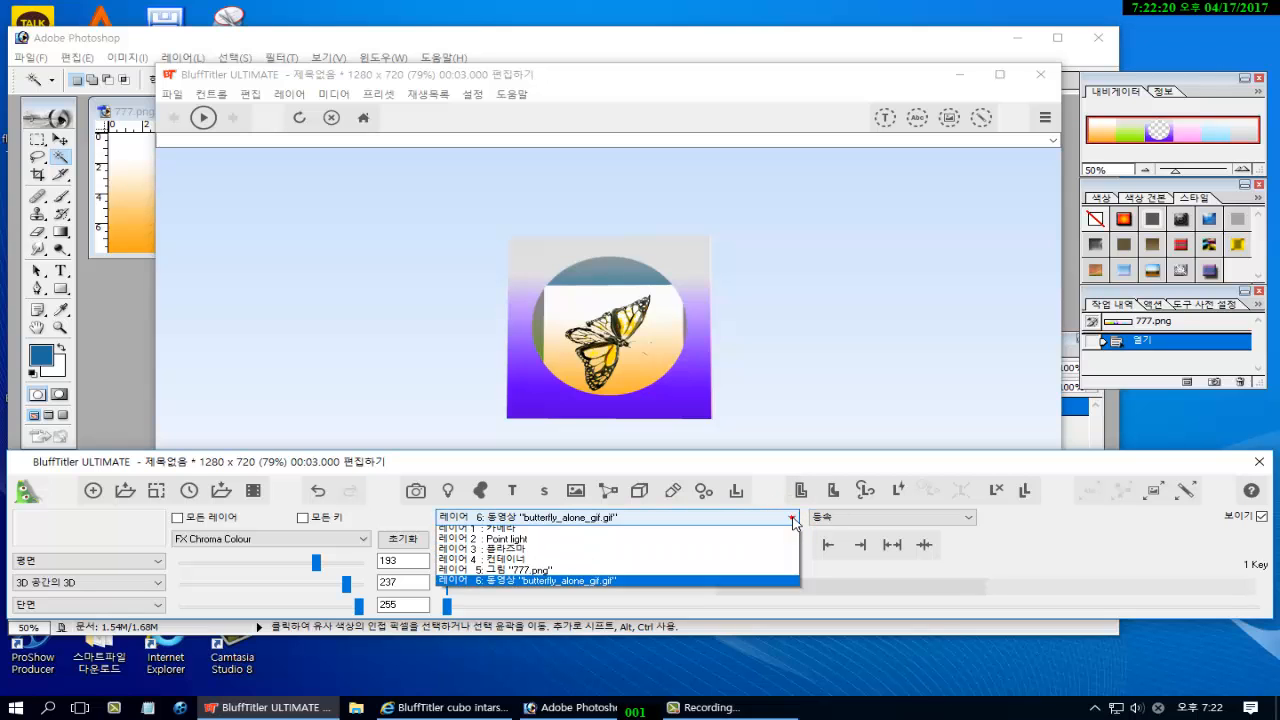
left_click(594, 563)
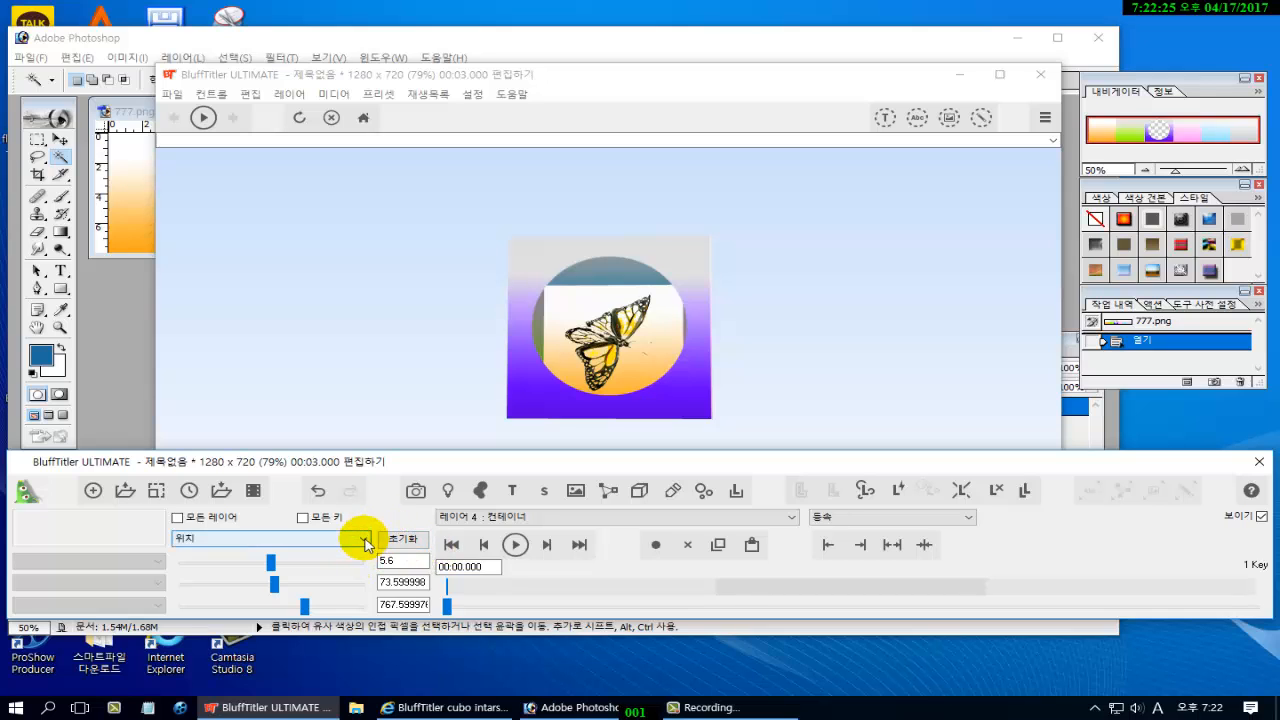
left_click(363, 539)
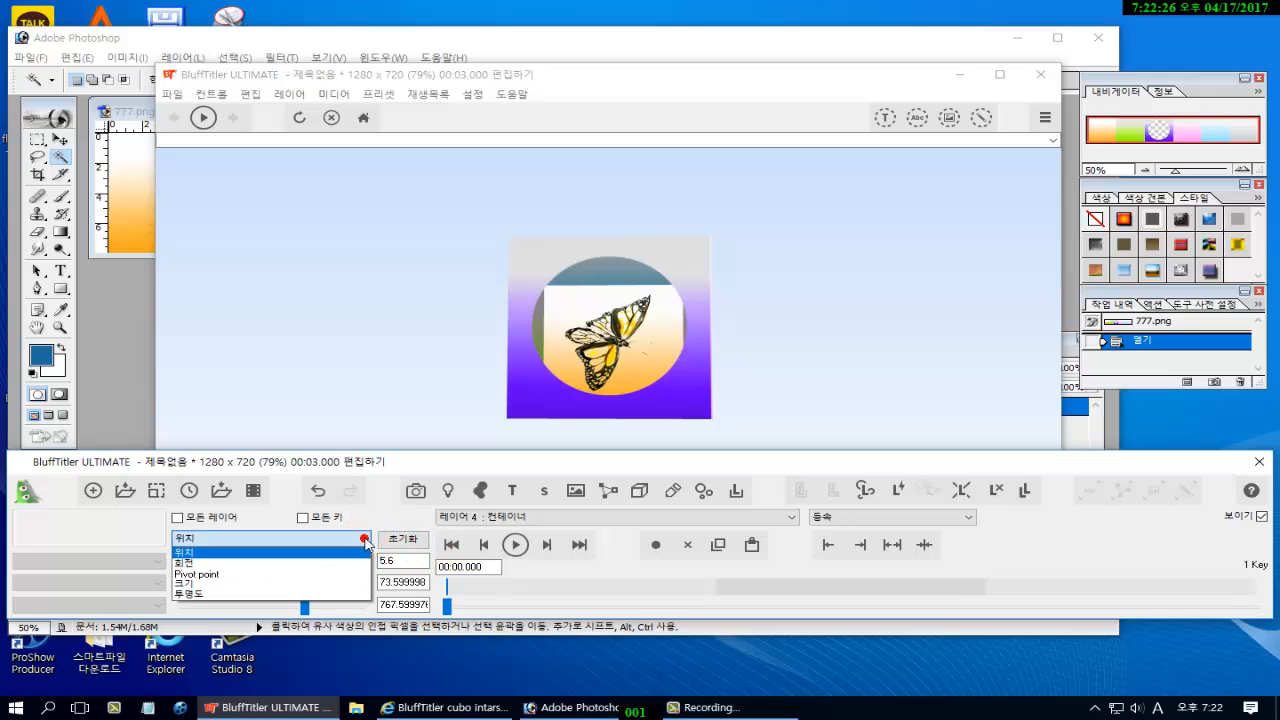
left_click(314, 564)
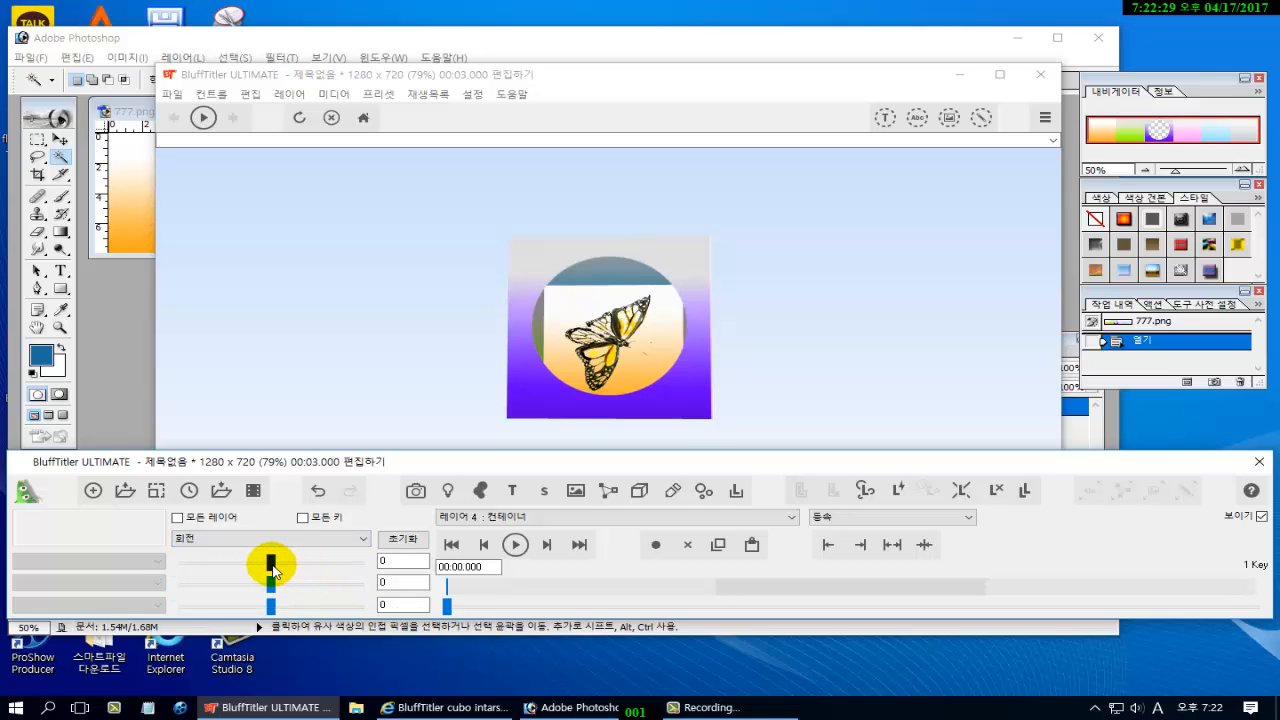
mouse_move(273, 568)
left_mouse_down()
mouse_move(287, 573)
mouse_move(261, 558)
left_mouse_up()
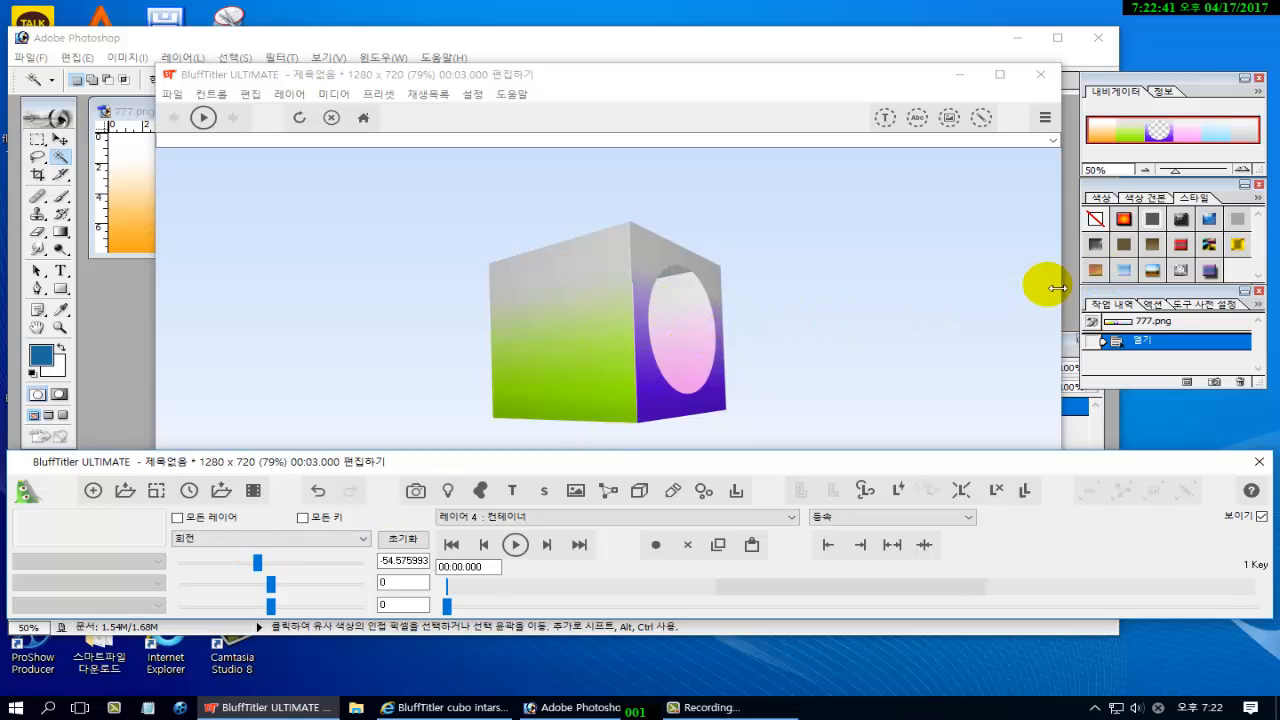
left_click(446, 608)
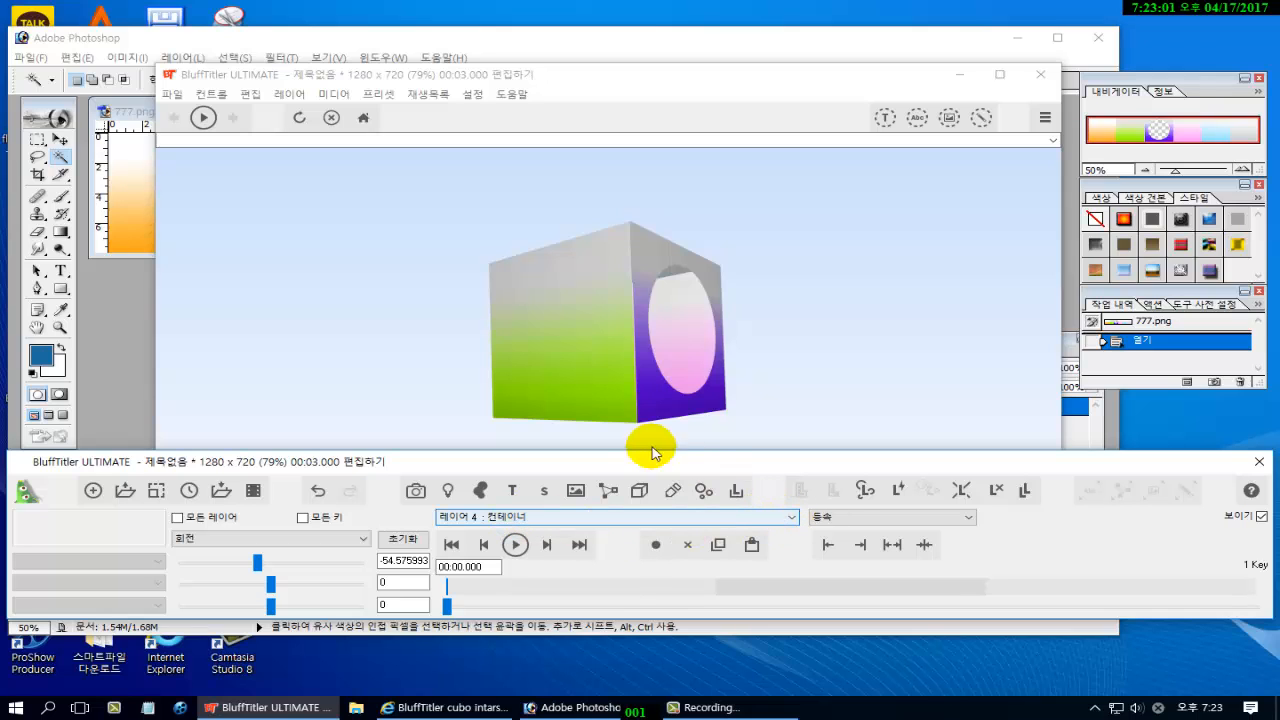
Rotate the 777.png cube to about 214.4 and 14.54, and preview the butterfly's animation up to about 0.254 seconds.
left_click(792, 518)
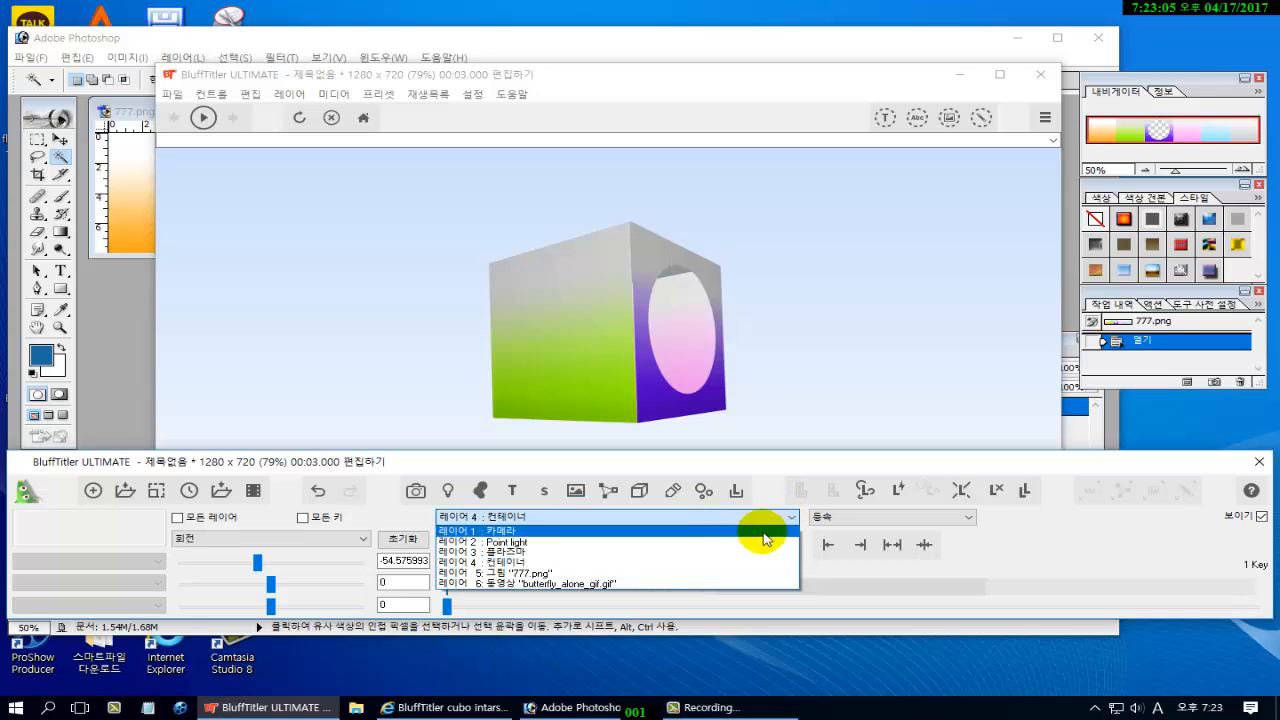
left_click(551, 580)
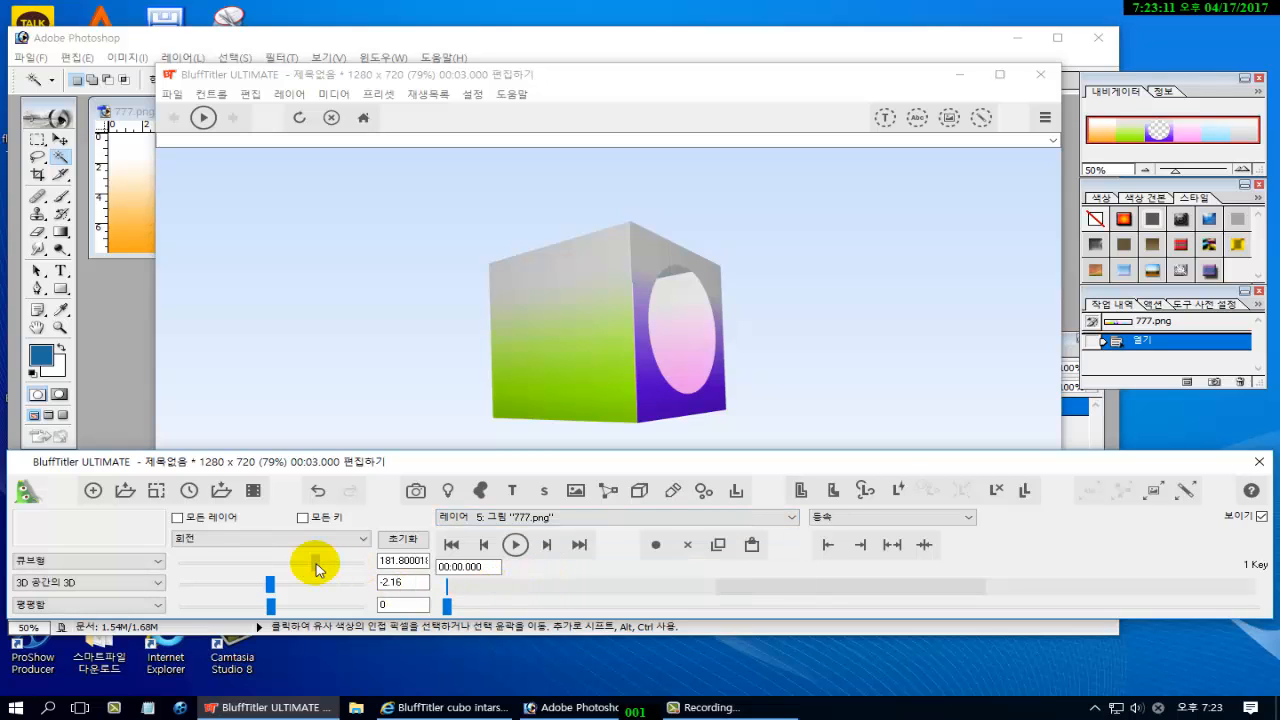
left_click_drag(316, 566, 332, 570)
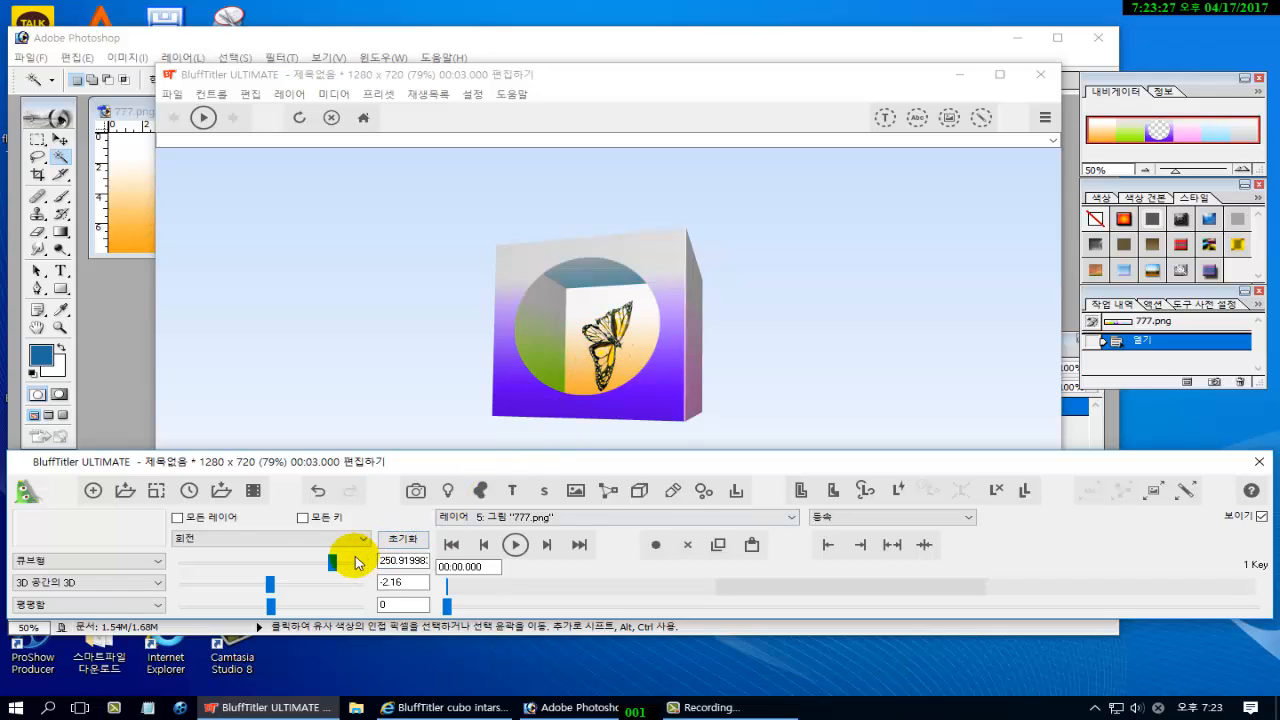
left_click_drag(333, 565, 326, 563)
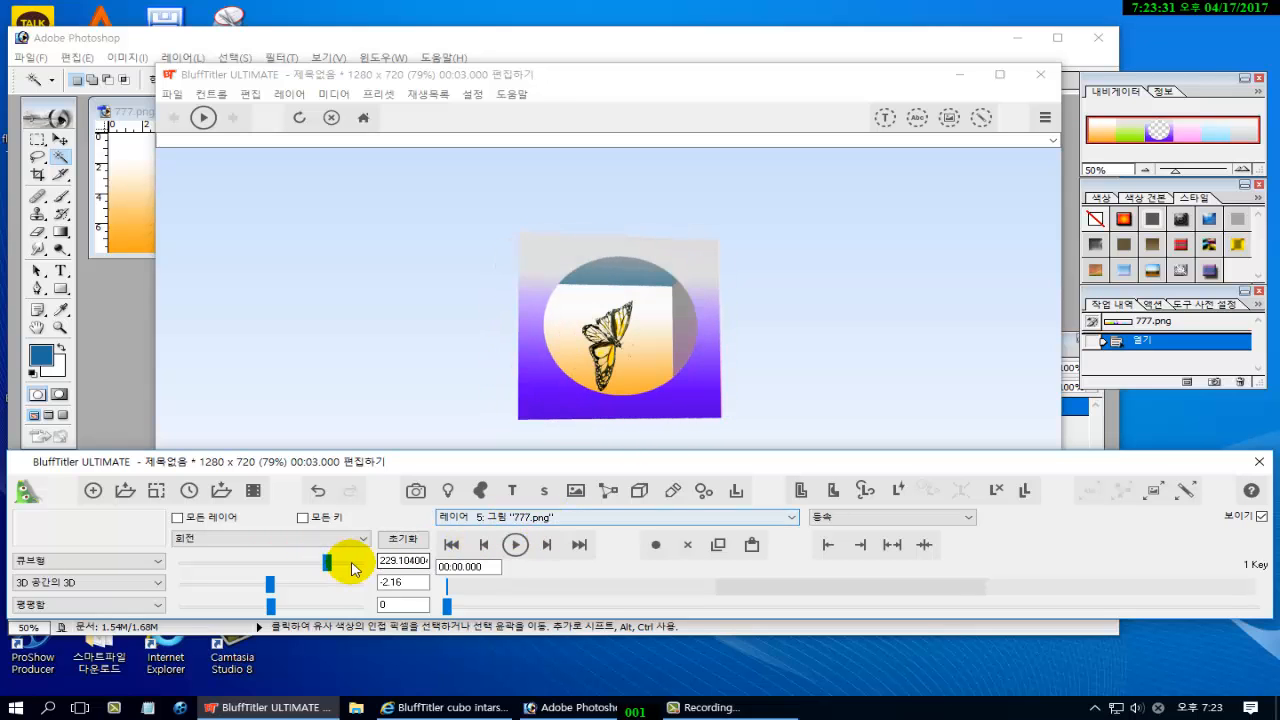
left_click_drag(326, 565, 336, 590)
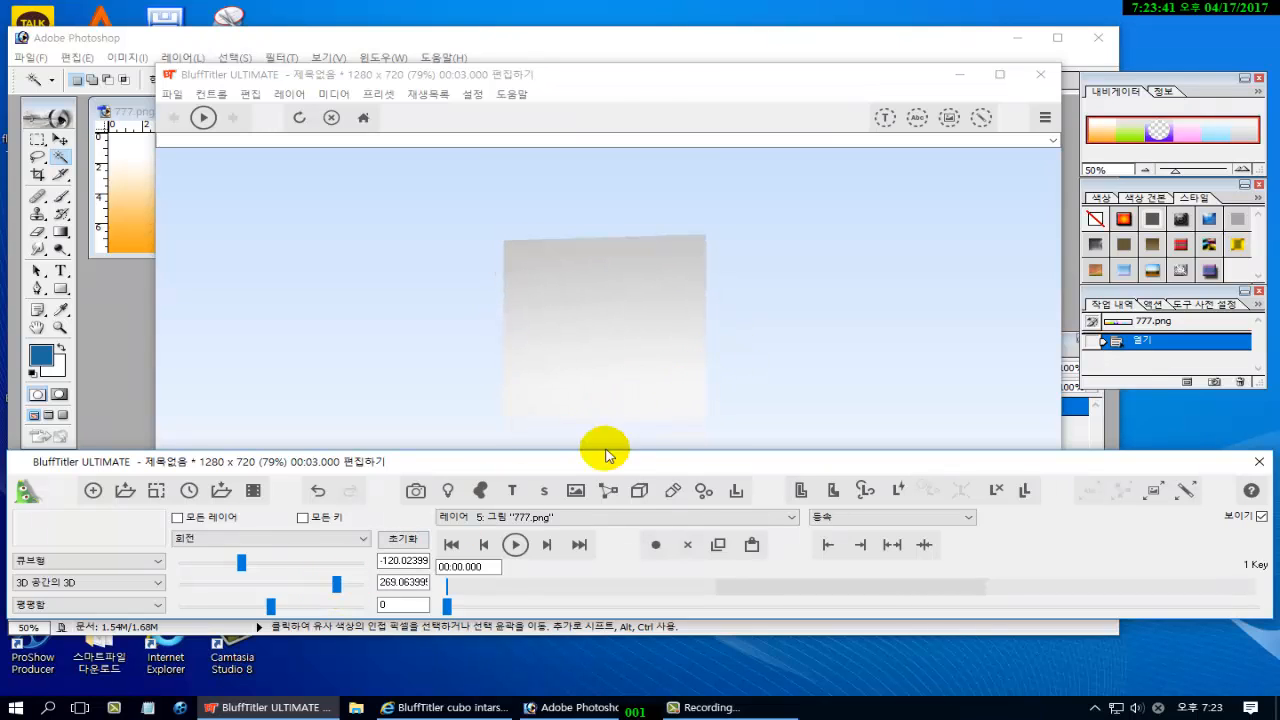
left_click_drag(240, 568, 323, 566)
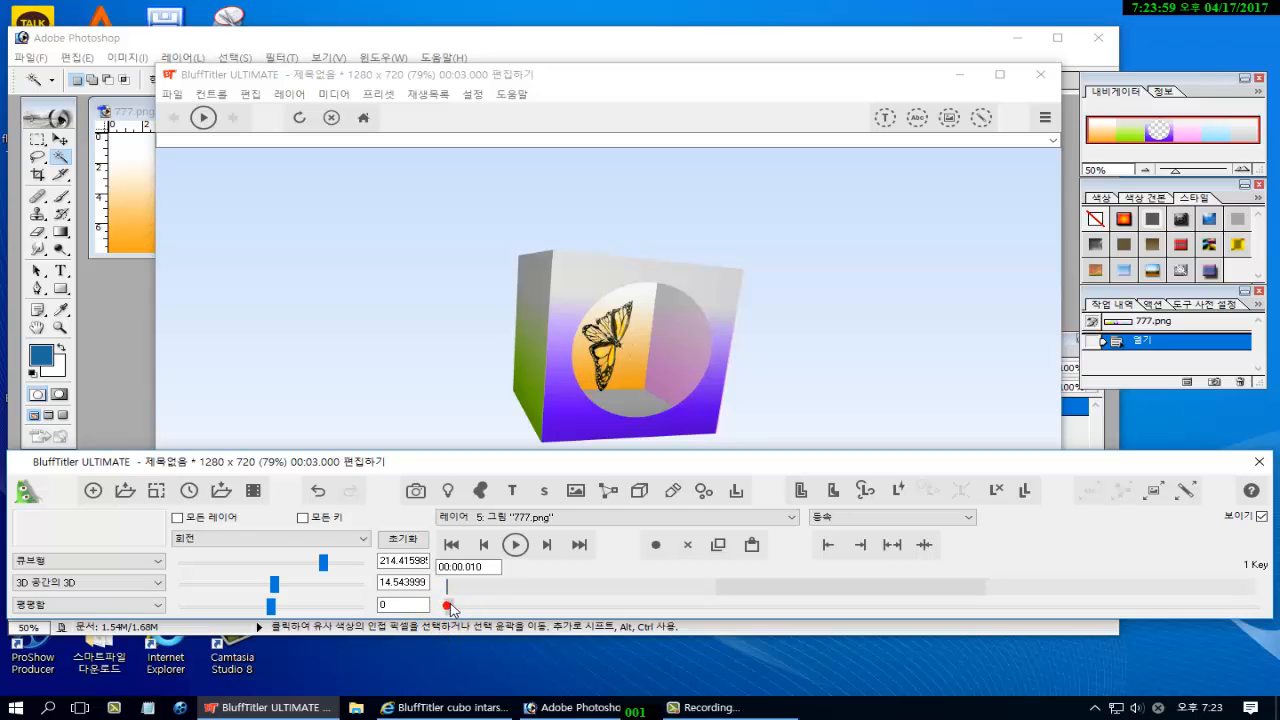
left_click_drag(451, 610, 517, 614)
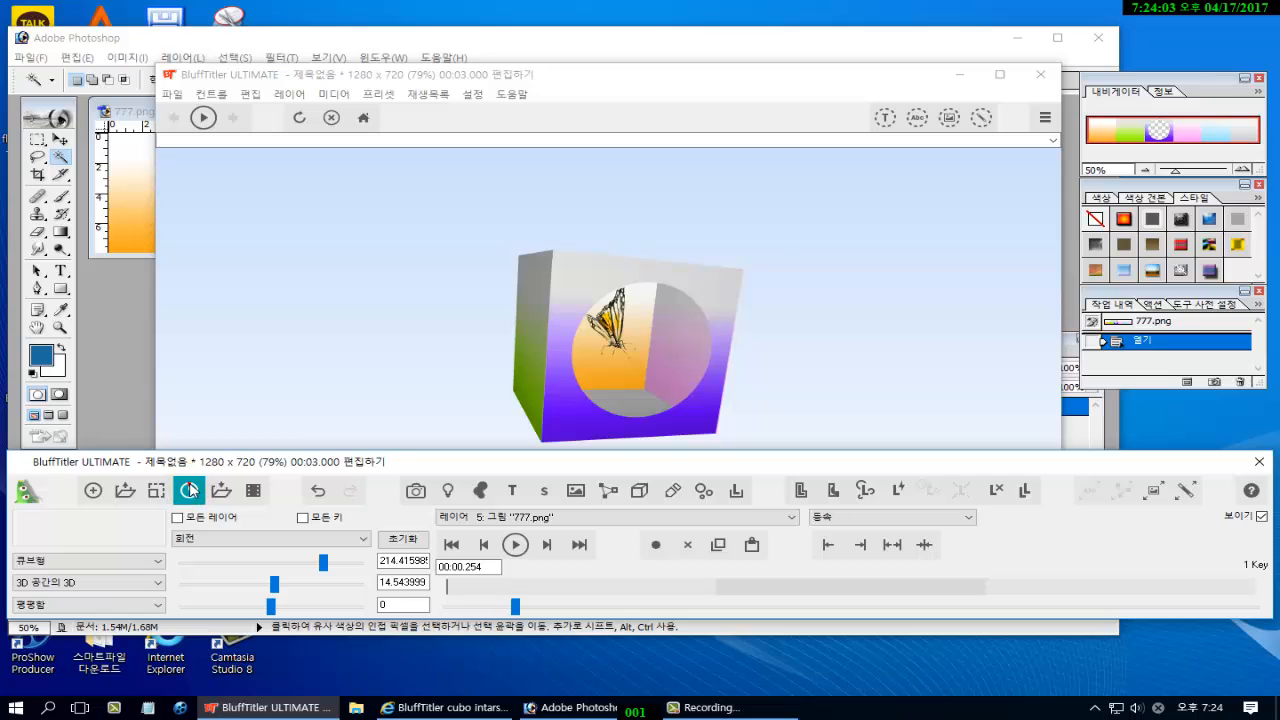
Set the show duration to 30 seconds using the stretch option (늘림).
left_click(189, 489)
left_click(751, 295)
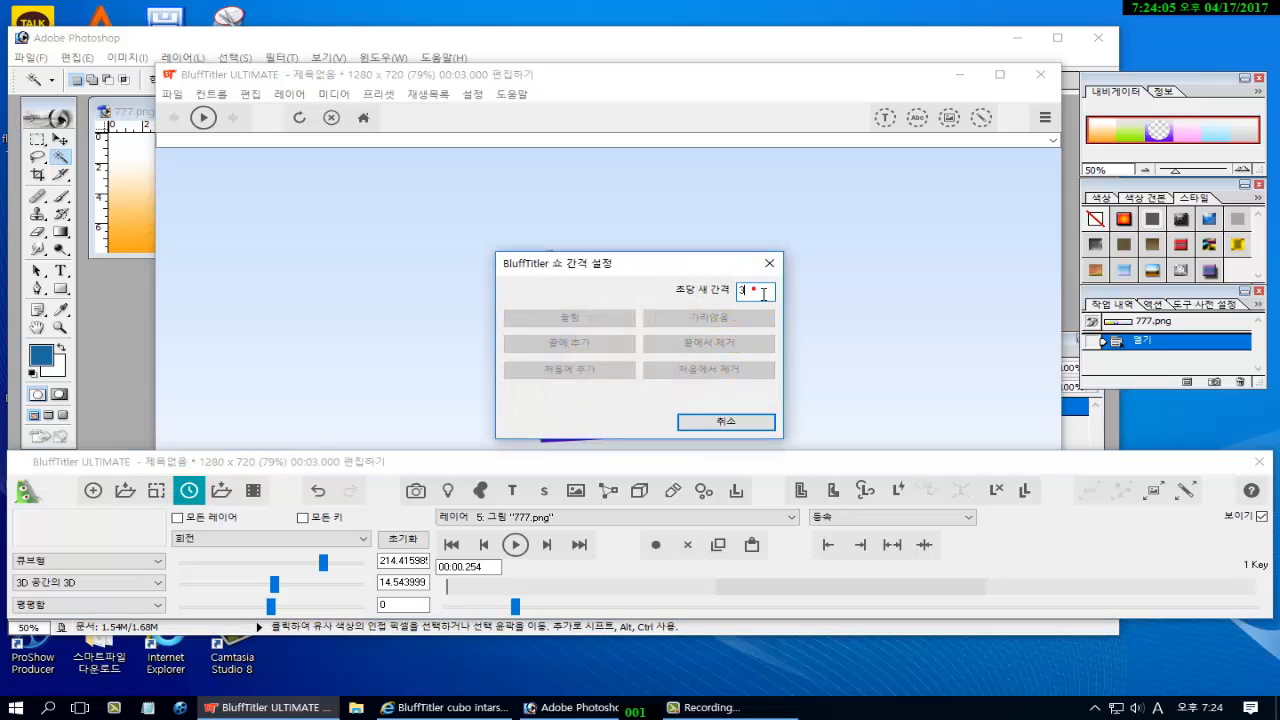
left_click(751, 292)
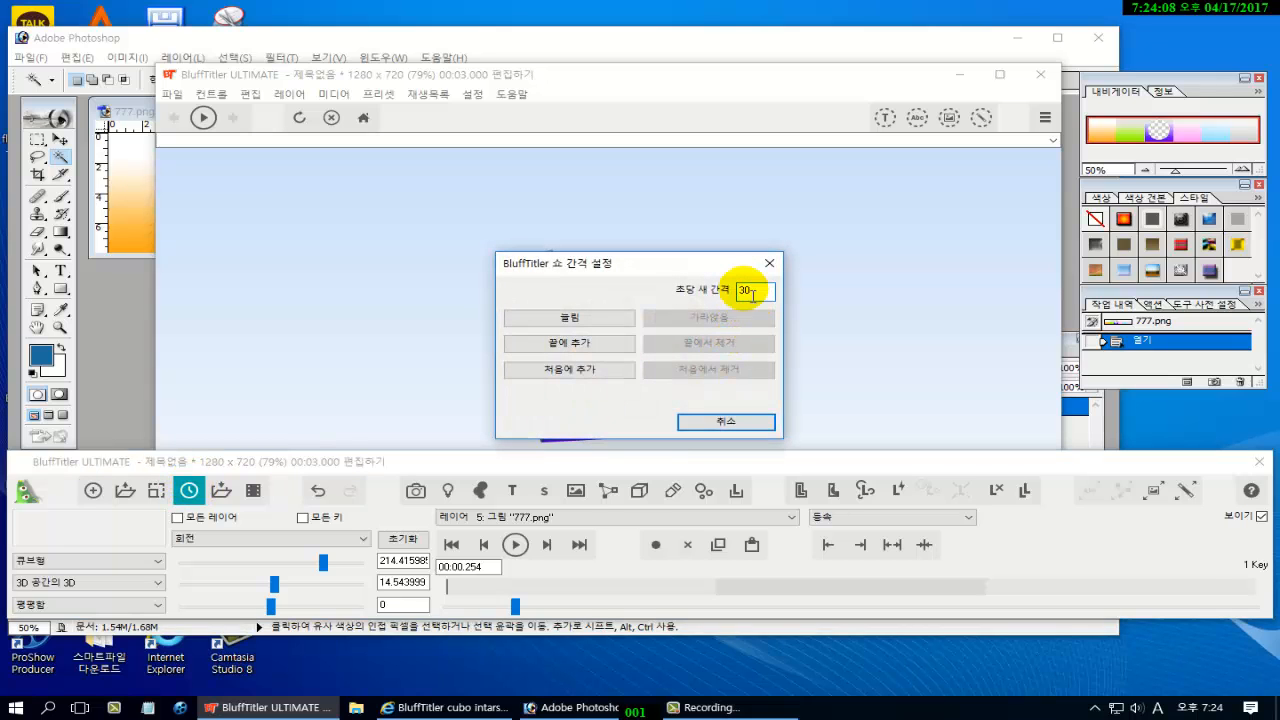
left_click(569, 318)
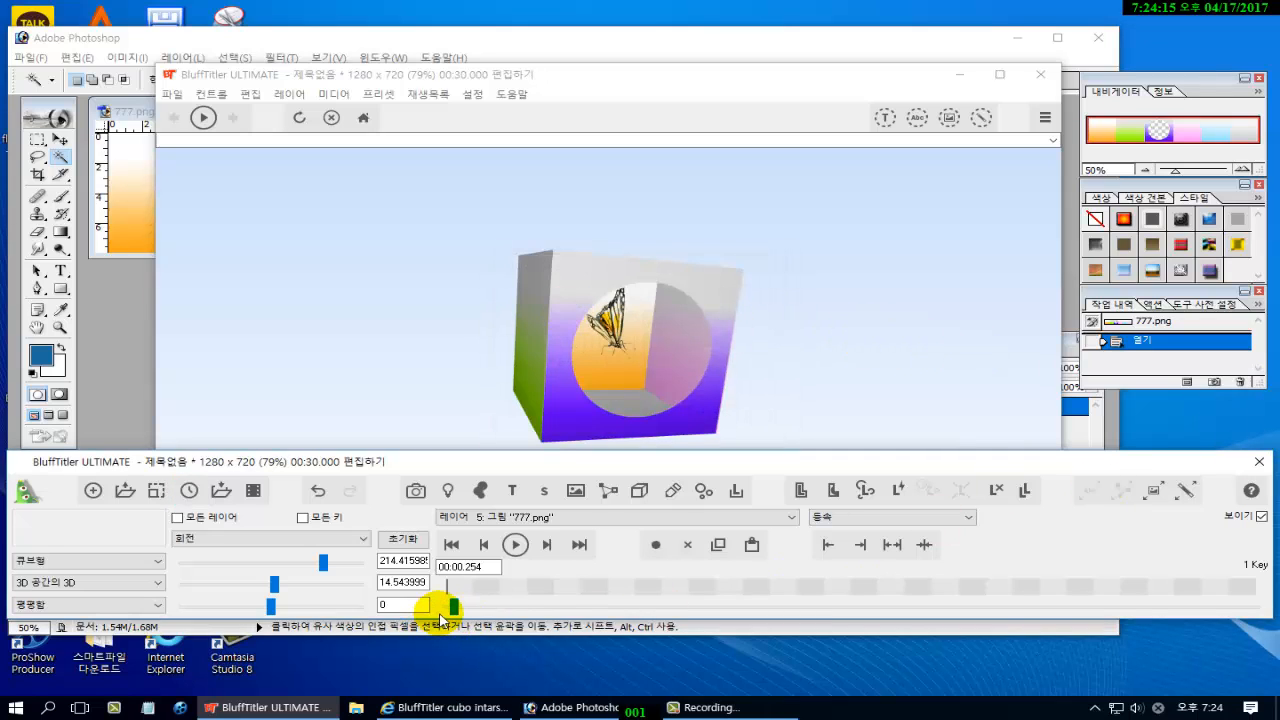
Keyframe the 777.png cube's rotation at about 1.452 seconds to about -109.08 on the first axis and 360 on the second.
left_click(487, 606)
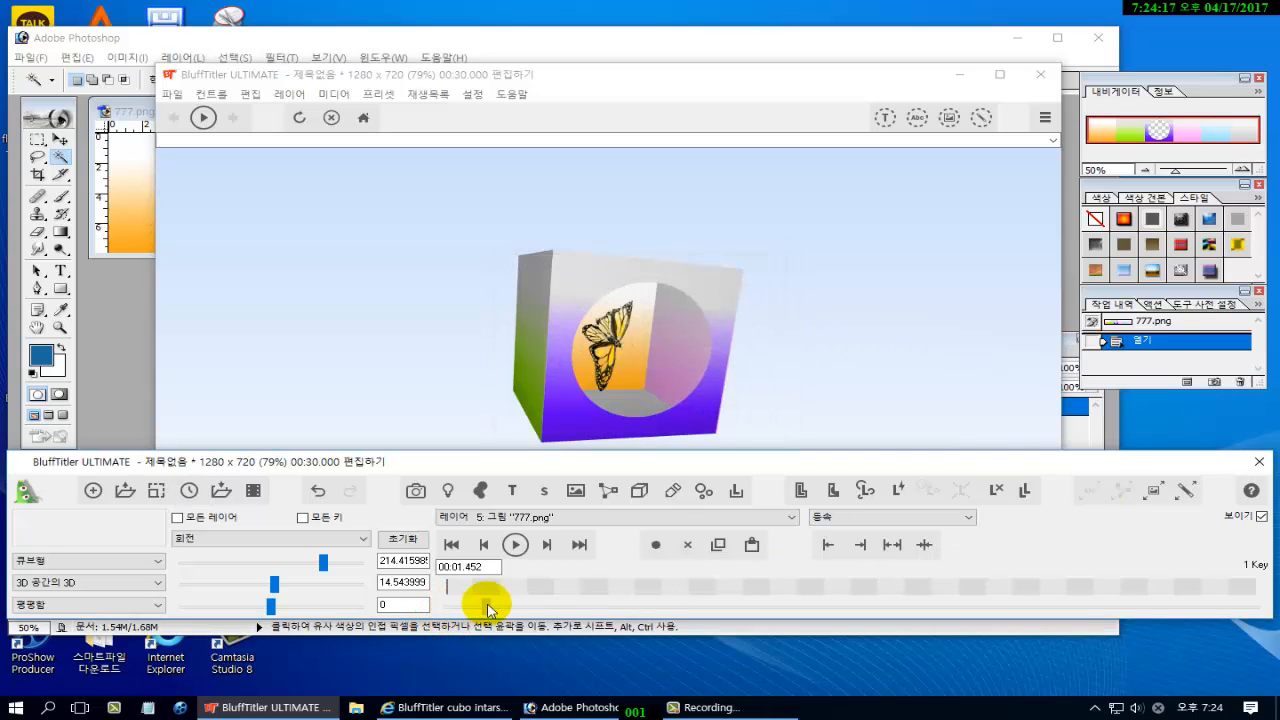
left_click(323, 563)
left_click_drag(325, 565, 244, 563)
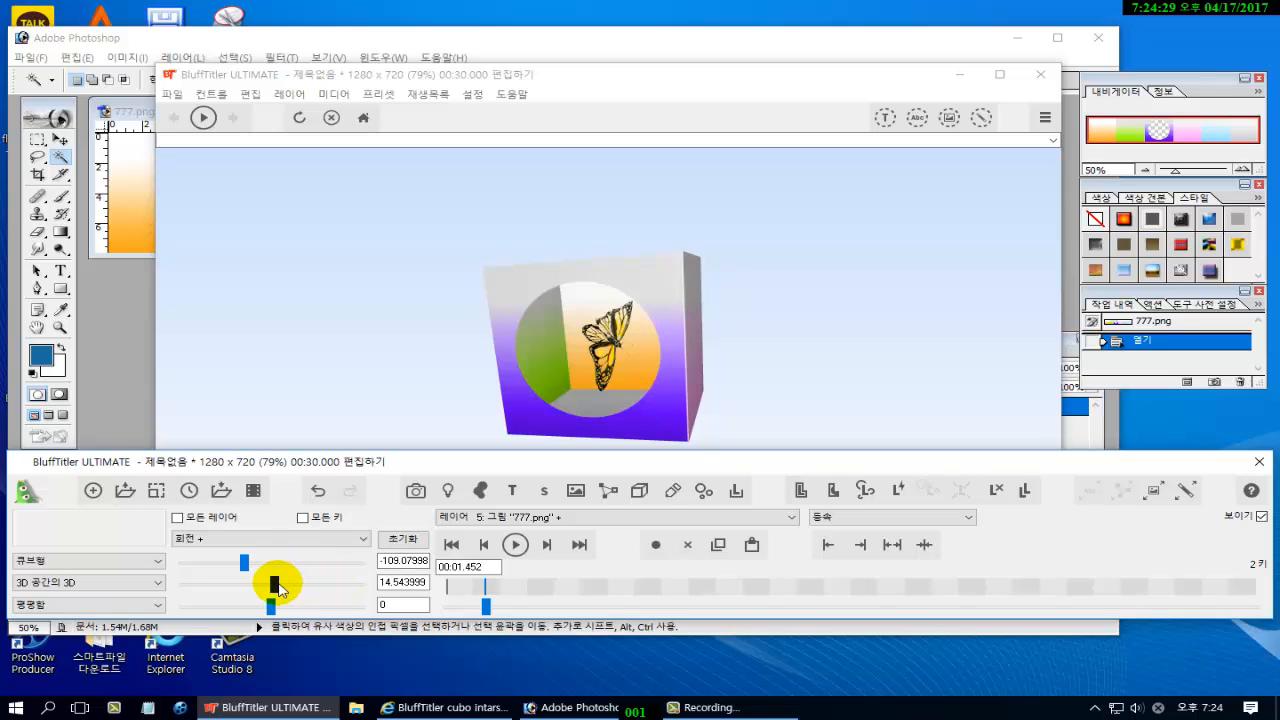
mouse_move(276, 590)
left_mouse_down()
mouse_move(300, 585)
mouse_move(361, 628)
left_mouse_up()
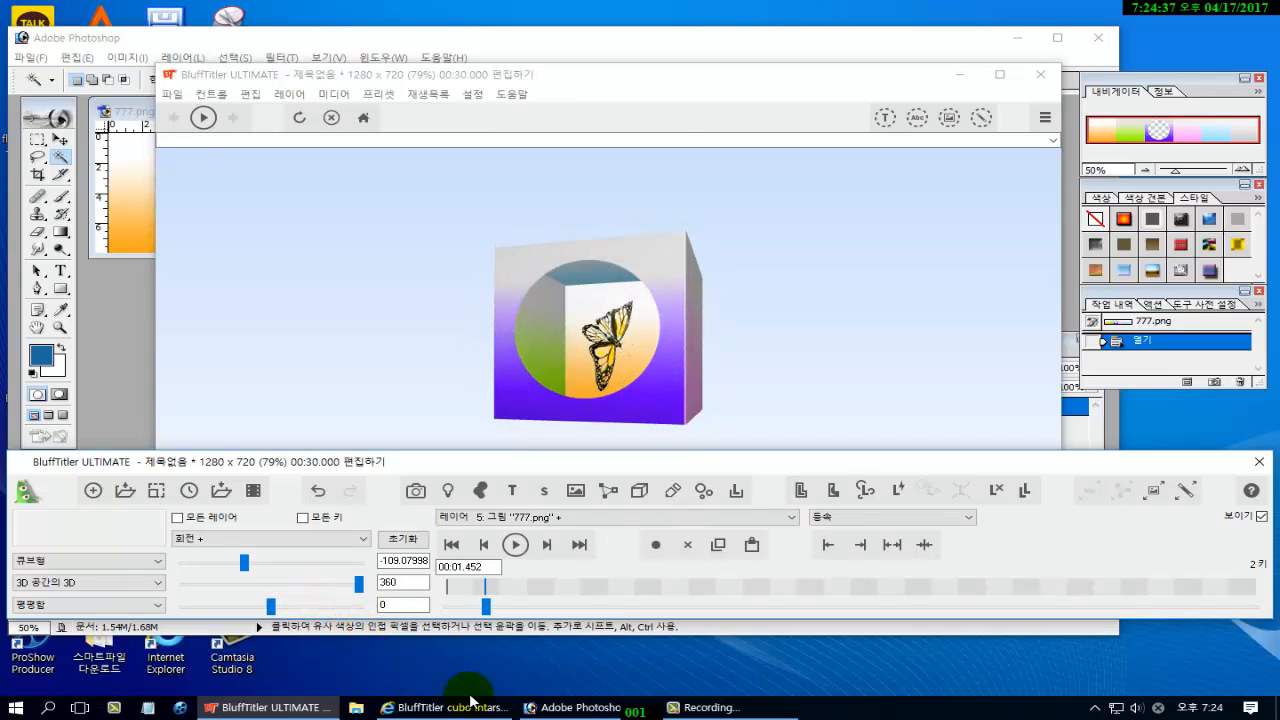
Keyframe the cube's rotation at about 3.102 seconds to about 225.43 on the first axis and -152.71 on the third.
left_click(488, 608)
left_click_drag(488, 606, 530, 606)
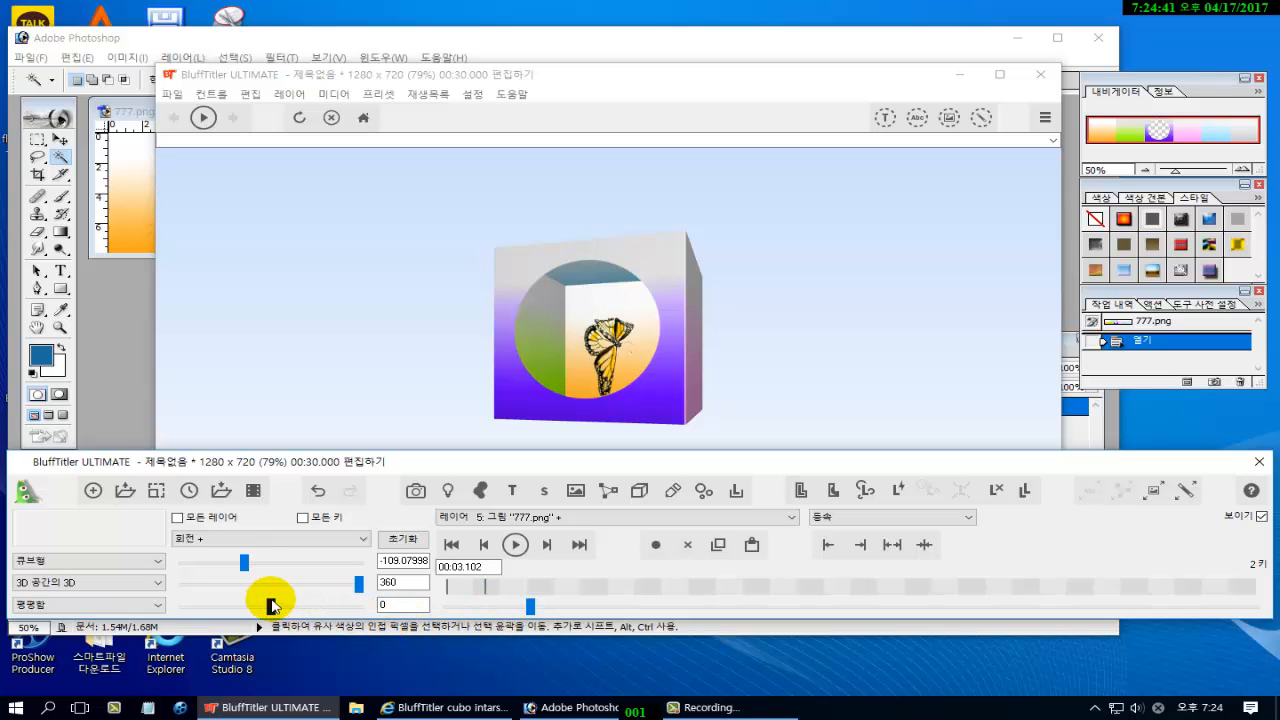
left_click_drag(270, 606, 326, 634)
Keyframe the cube's second rotation axis to about 3.67 at about 4.983 seconds.
left_click(531, 606)
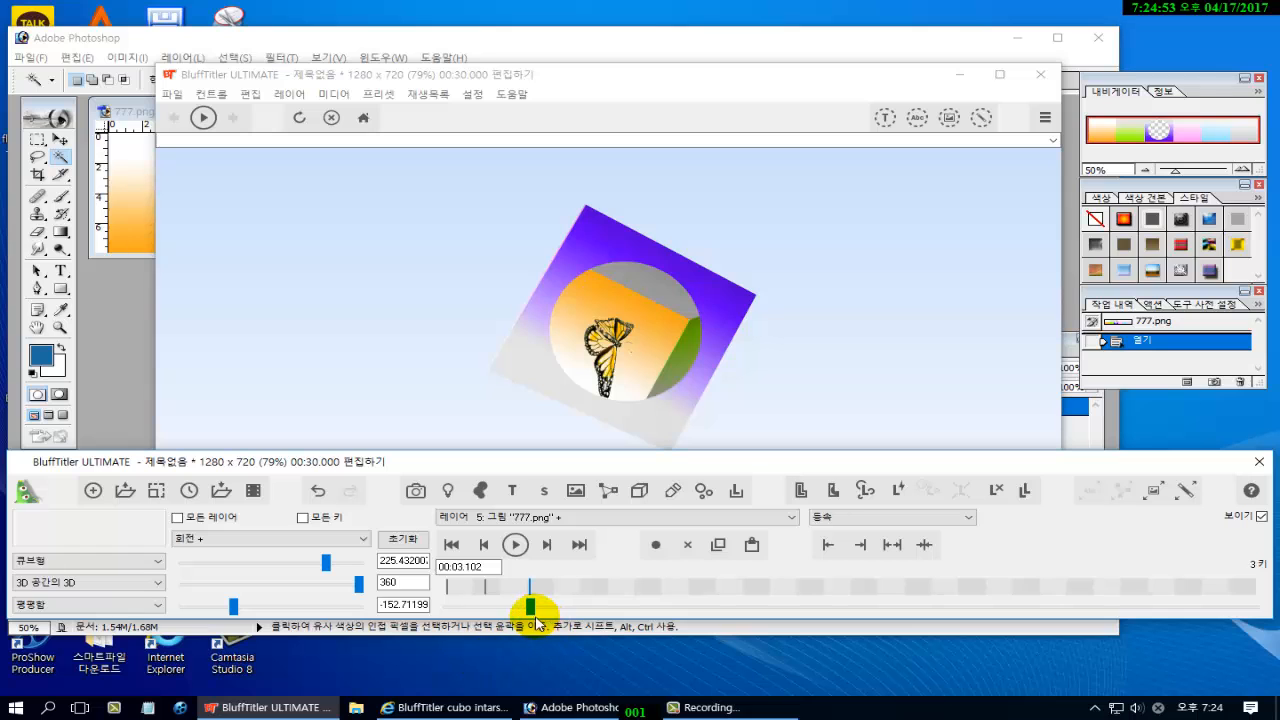
left_click_drag(534, 609, 582, 626)
left_click_drag(359, 590, 274, 580)
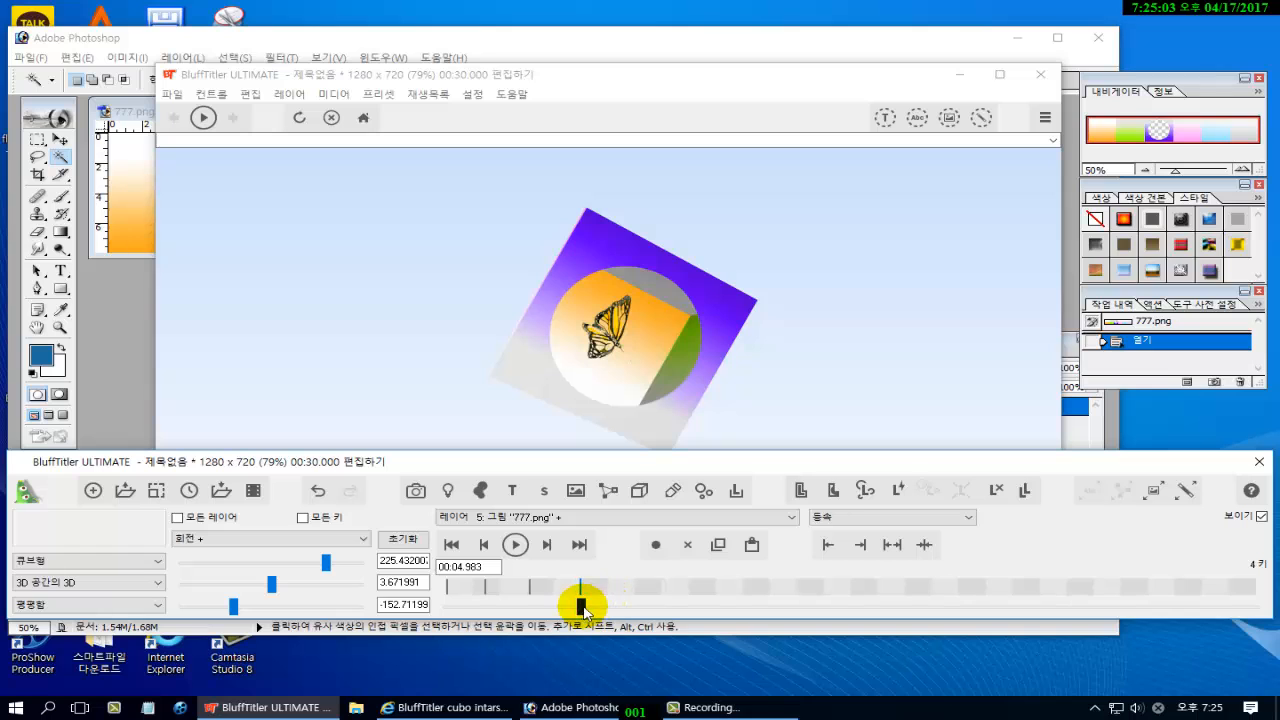
Move the show to about 26.139 seconds and select the 777.png layer's Explosion (폭발) property.
left_click_drag(582, 607, 1150, 604)
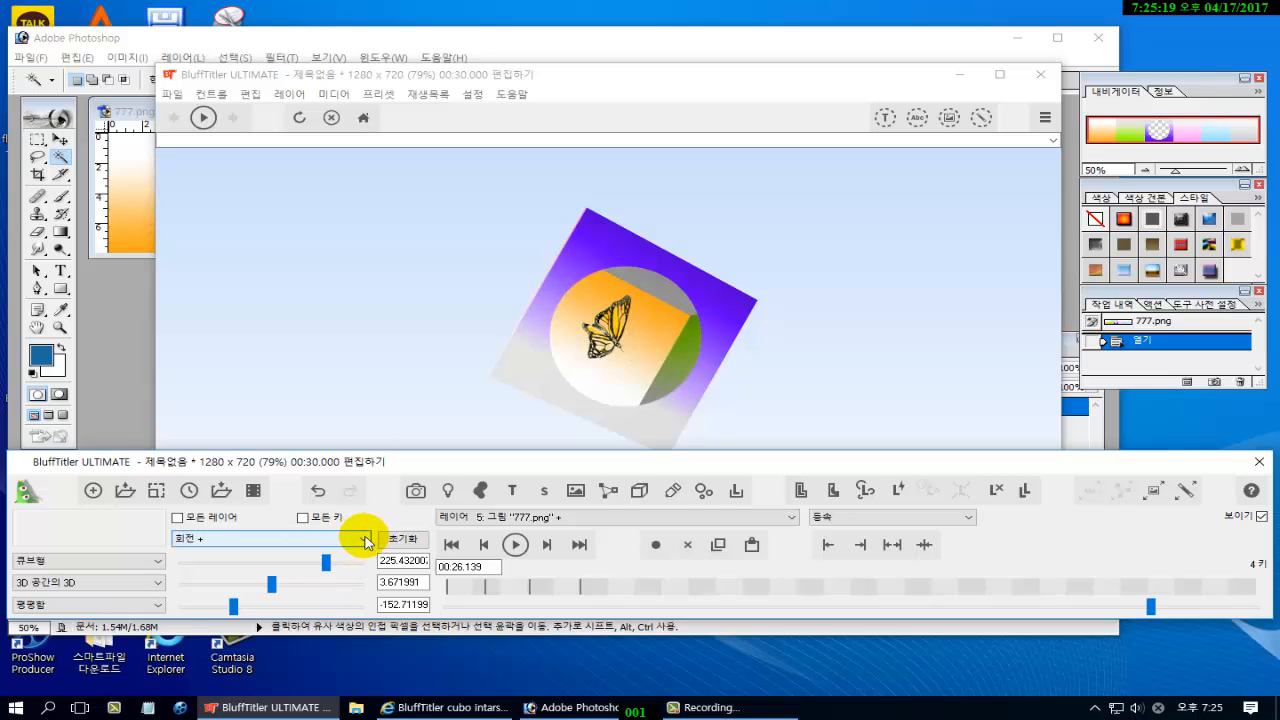
left_click(366, 542)
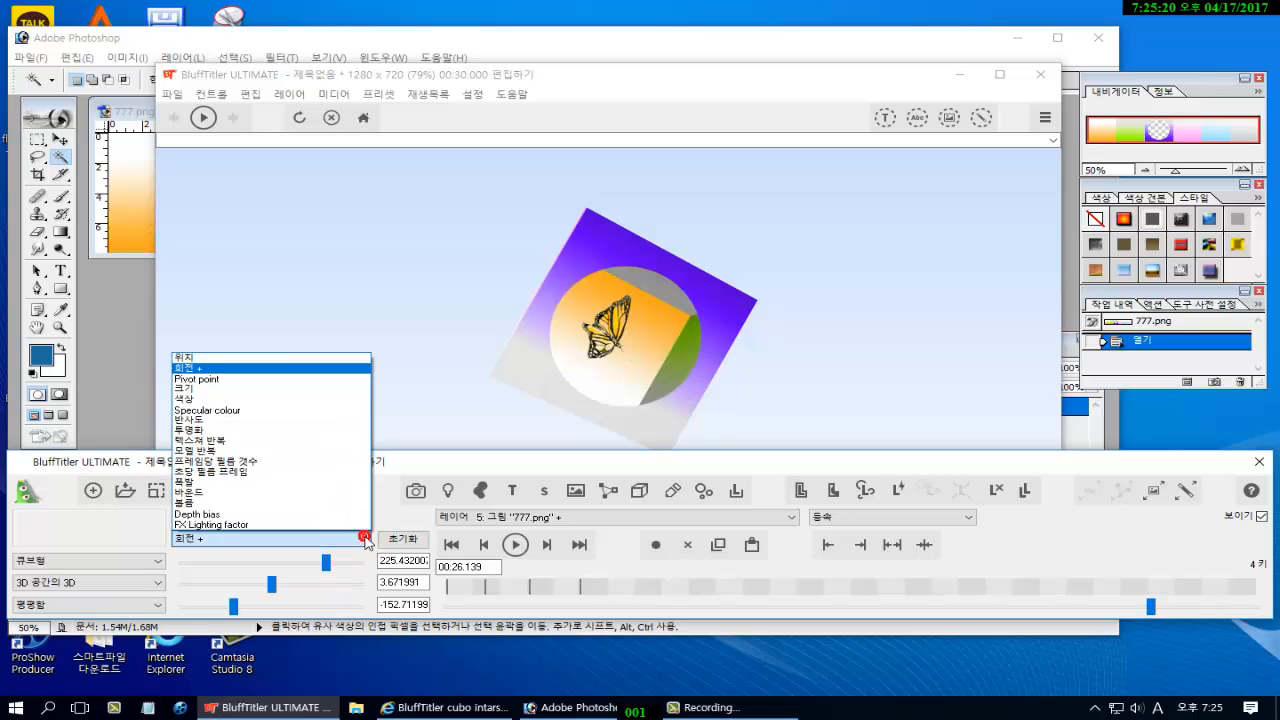
left_click(217, 484)
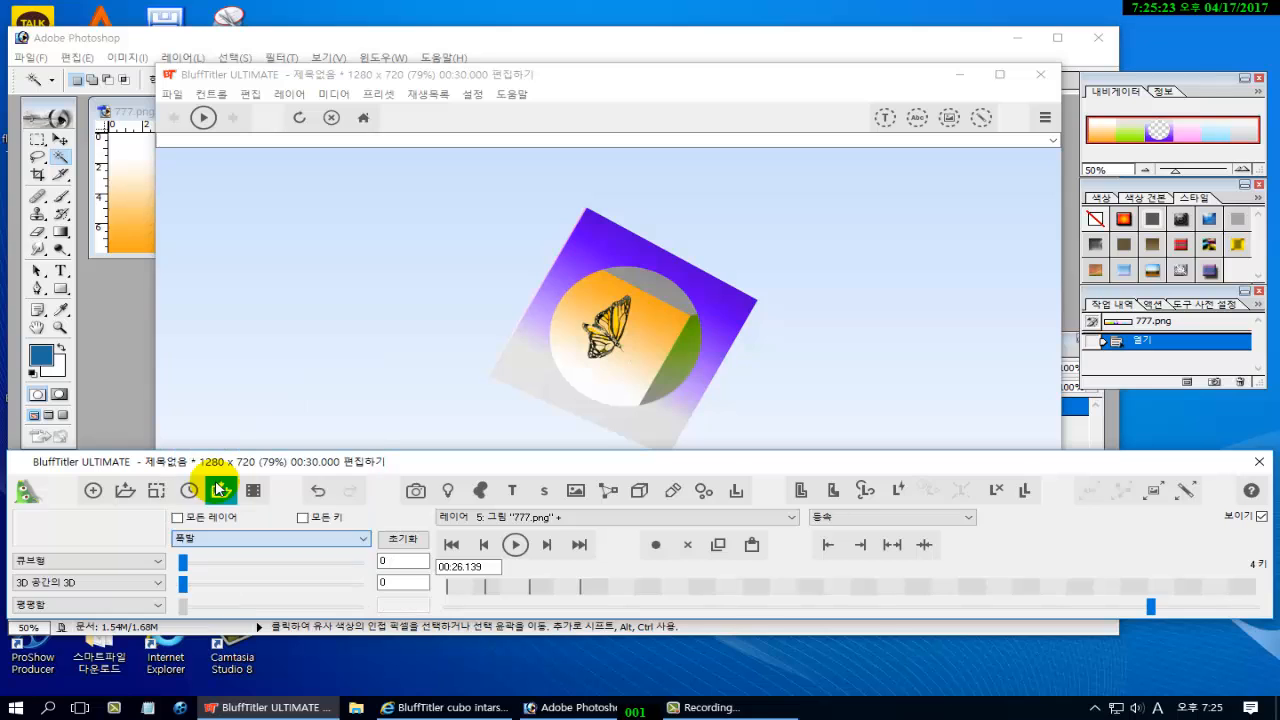
left_click(793, 518)
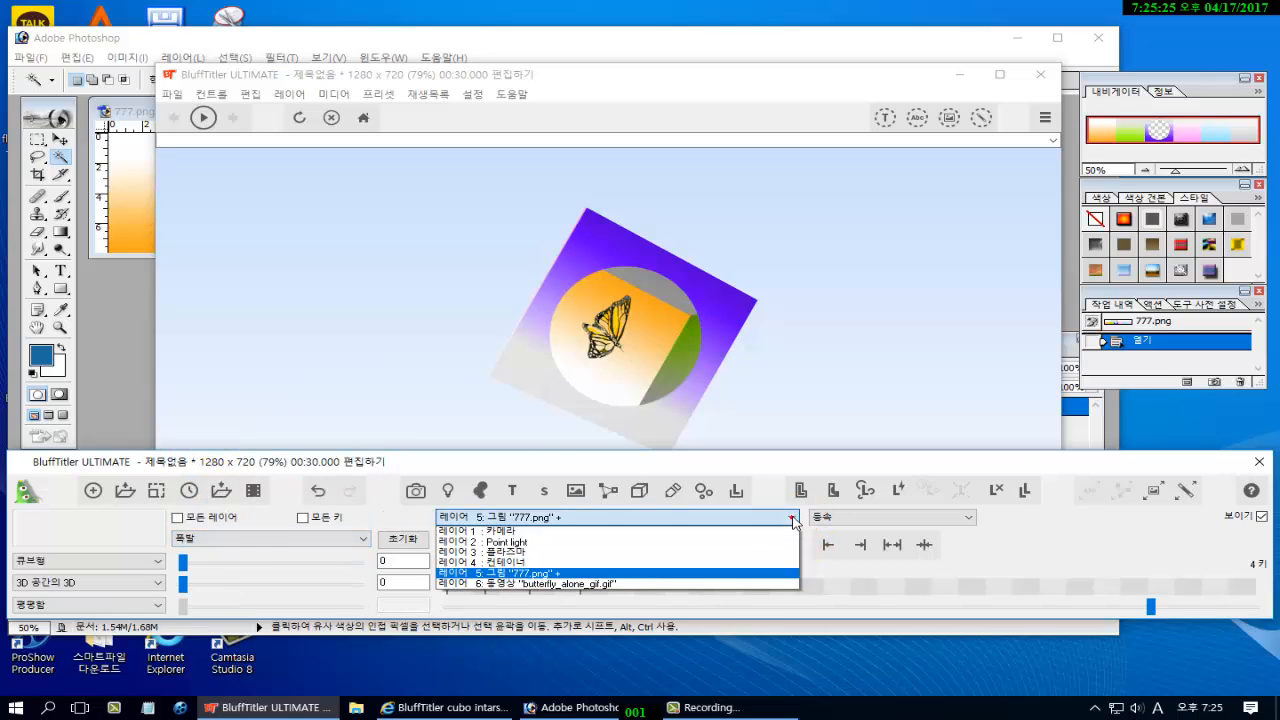
left_click(588, 563)
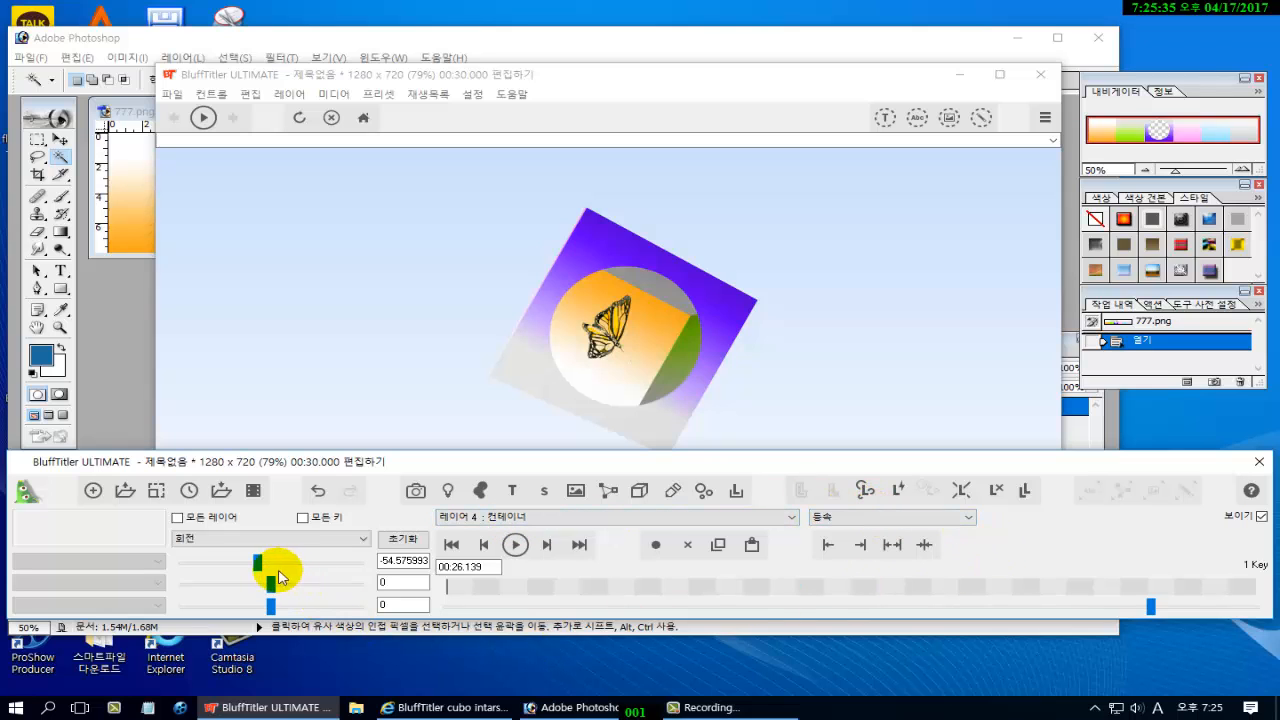
left_click(362, 541)
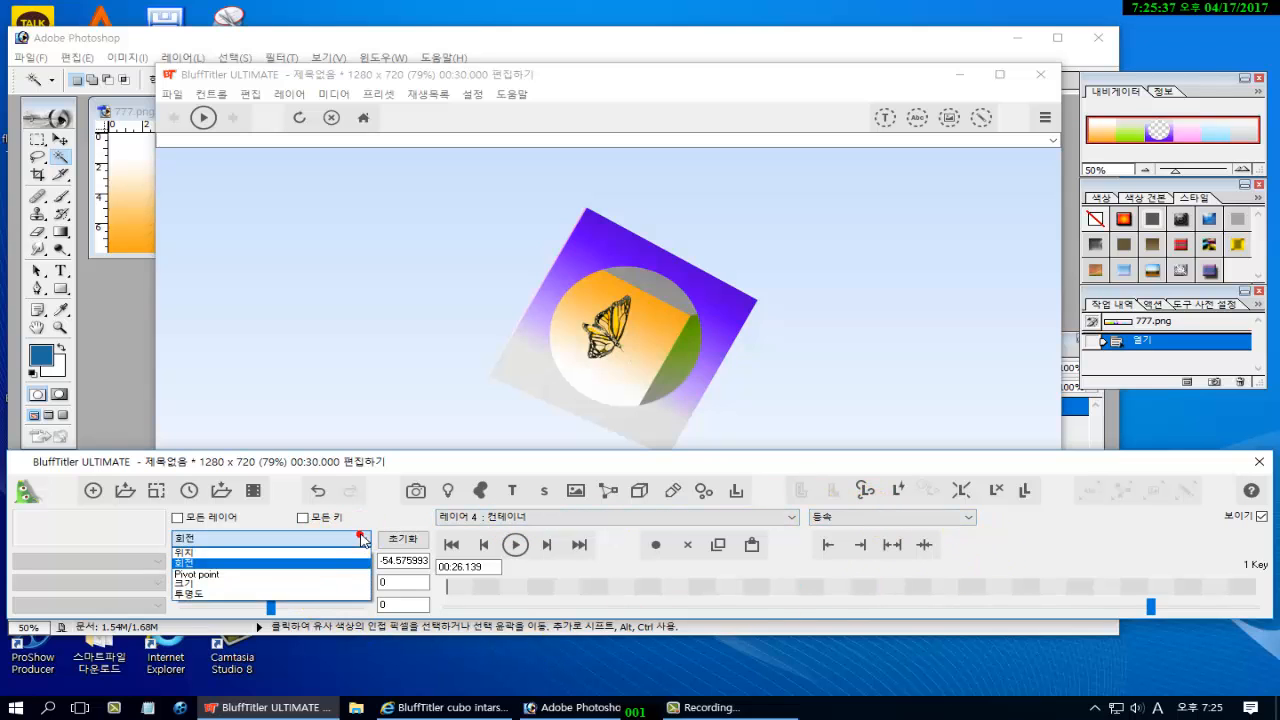
left_click(352, 563)
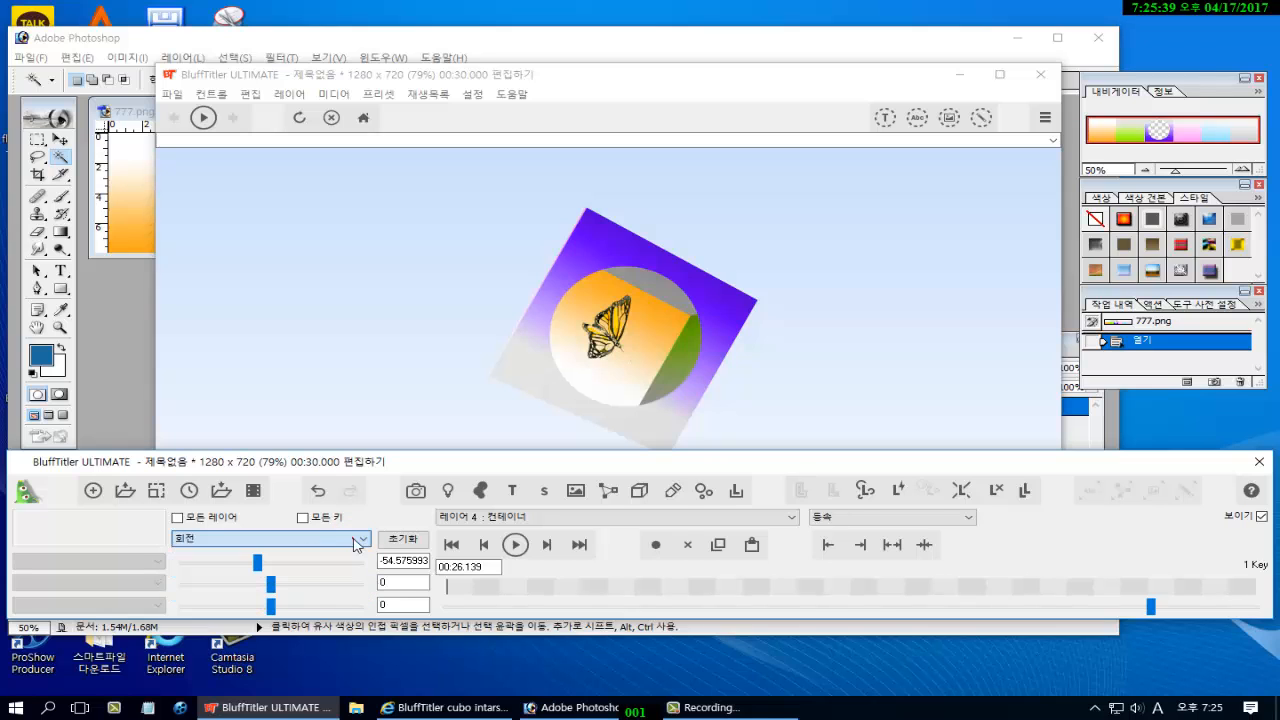
left_click(792, 518)
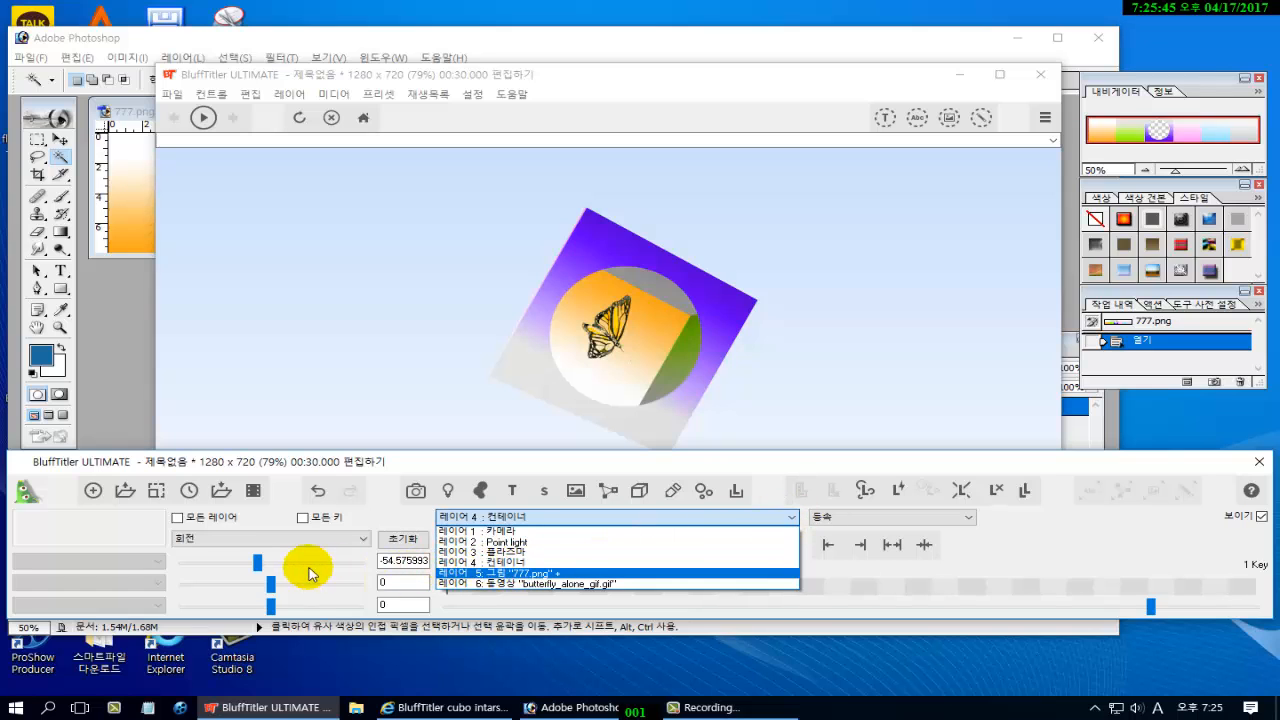
left_click(520, 575)
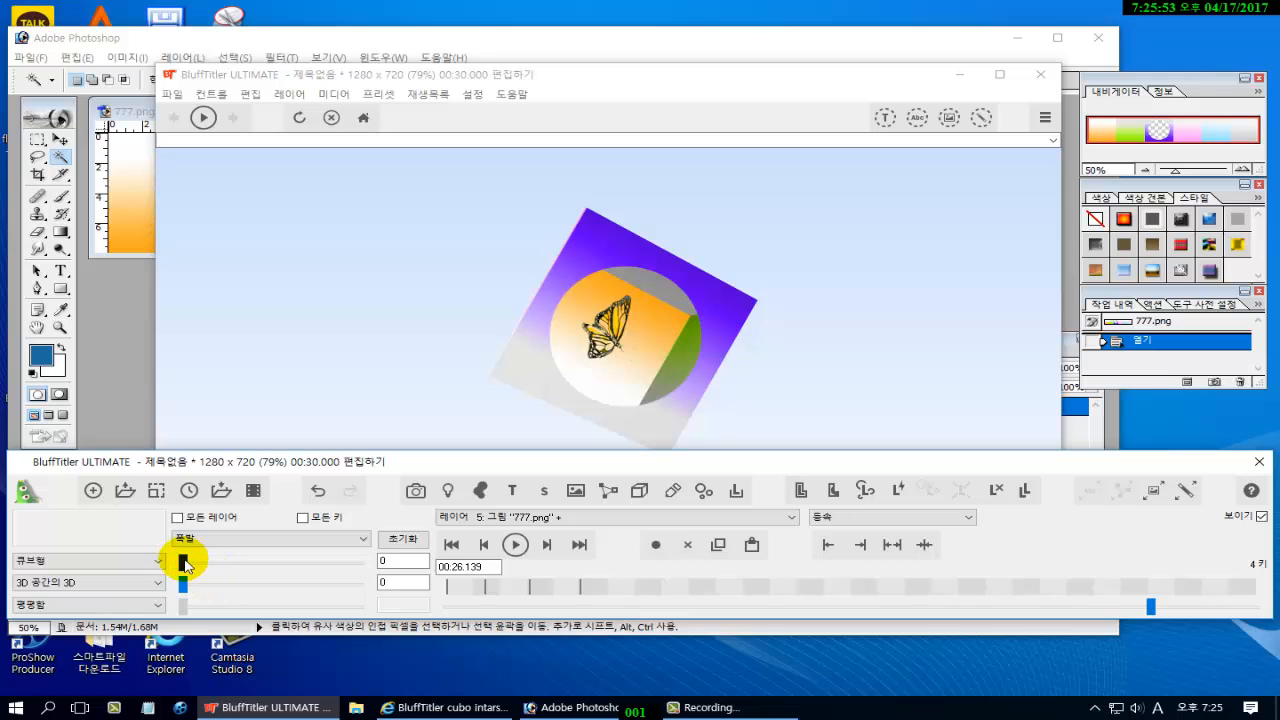
Keyframe the cube's first Explosion value to 1000 at about 26.139 seconds and to 0 at about 27.459 seconds.
mouse_move(183, 563)
left_mouse_down()
mouse_move(360, 573)
mouse_move(184, 572)
mouse_move(229, 576)
mouse_move(370, 573)
left_mouse_up()
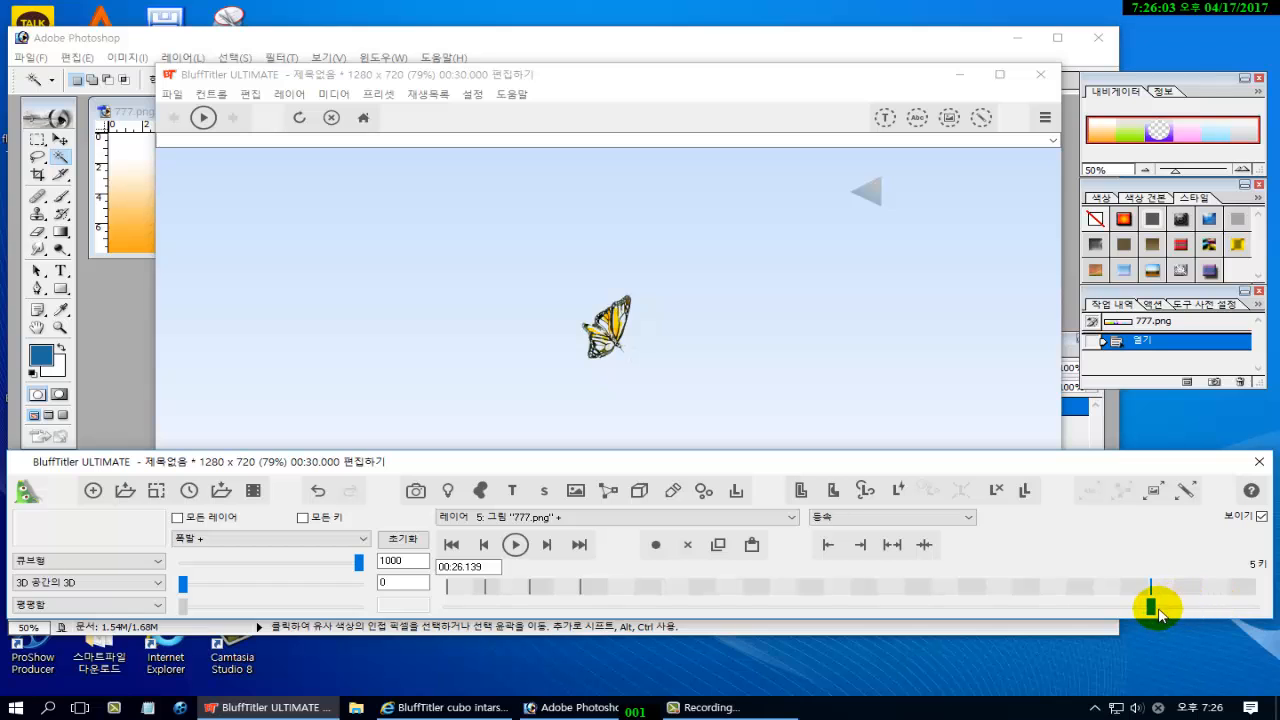
left_click_drag(1152, 606, 1186, 606)
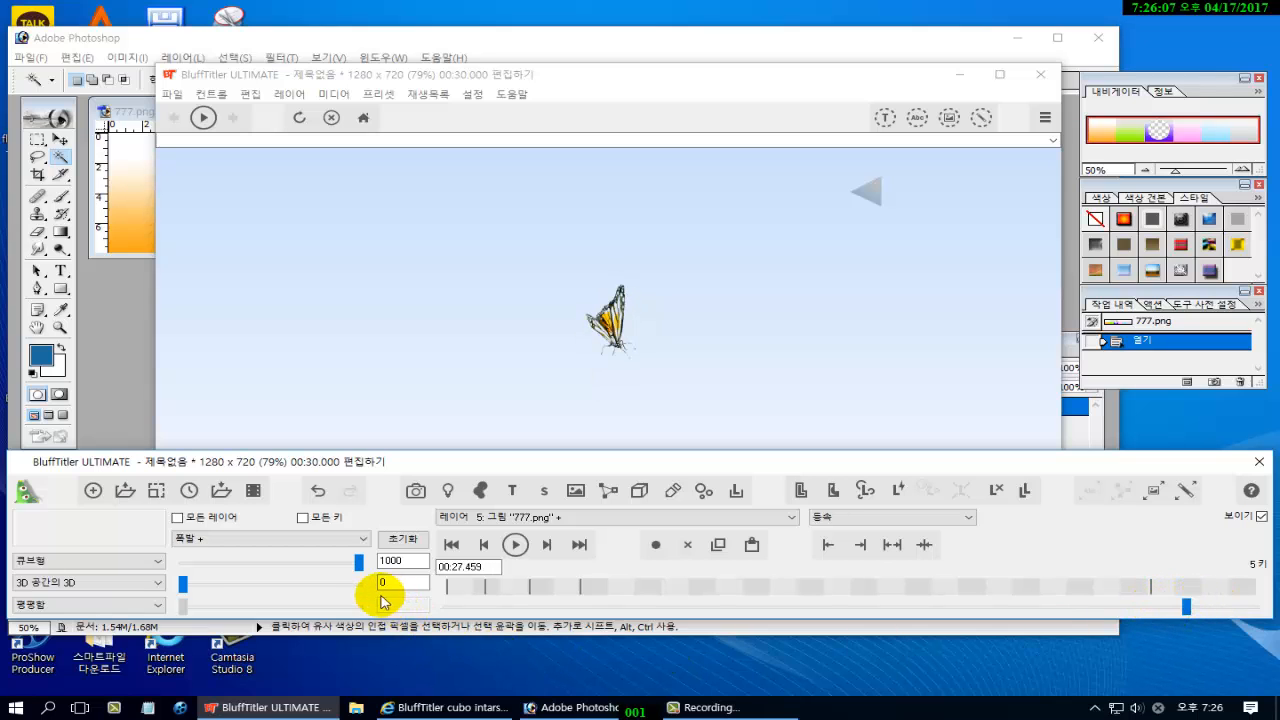
left_click_drag(362, 573, 172, 556)
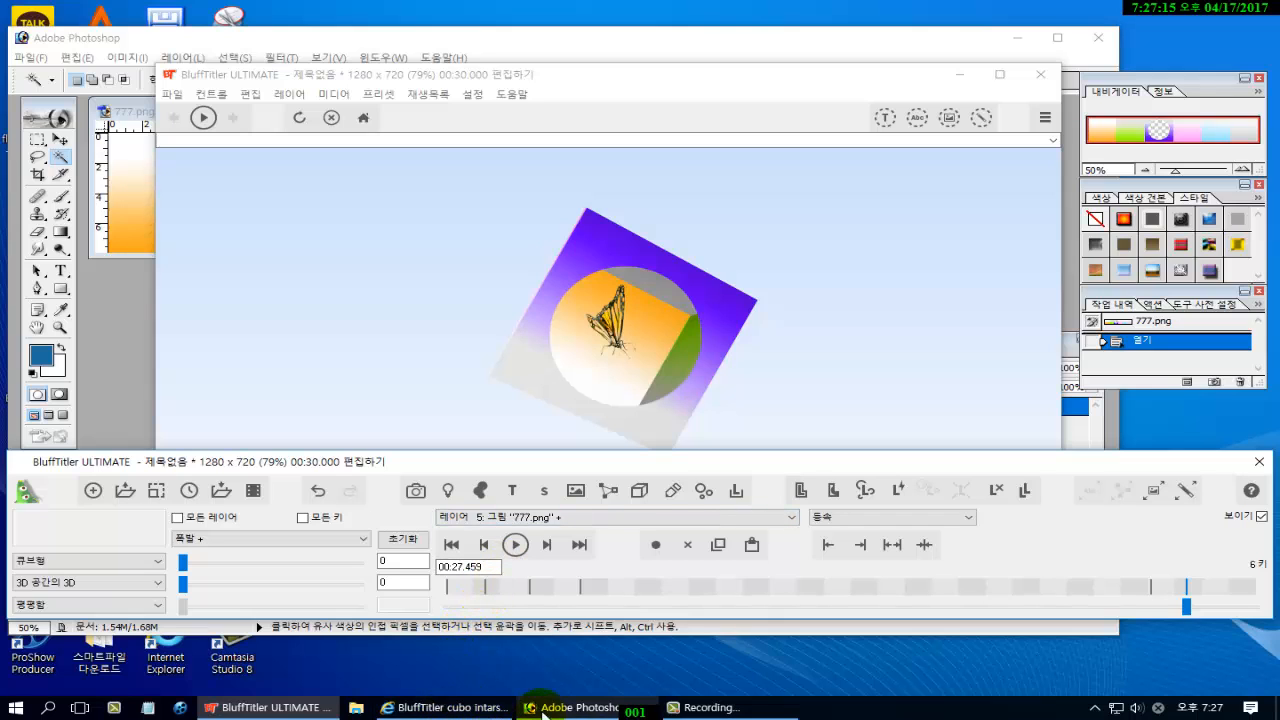
Switch to Internet Explorer and play the BluffTitler cubo intarsiato video to review its rotating cube, pausing at 0:35.
mouse_move(438, 716)
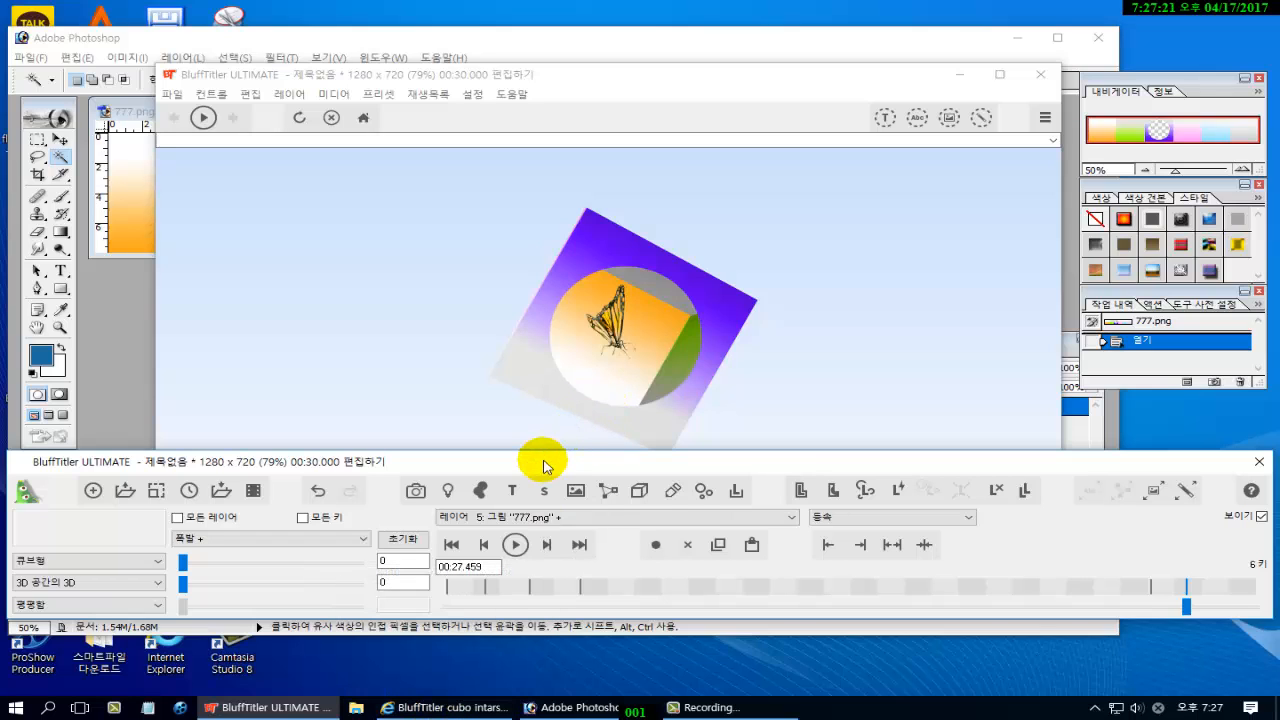
left_click_drag(540, 470, 540, 483)
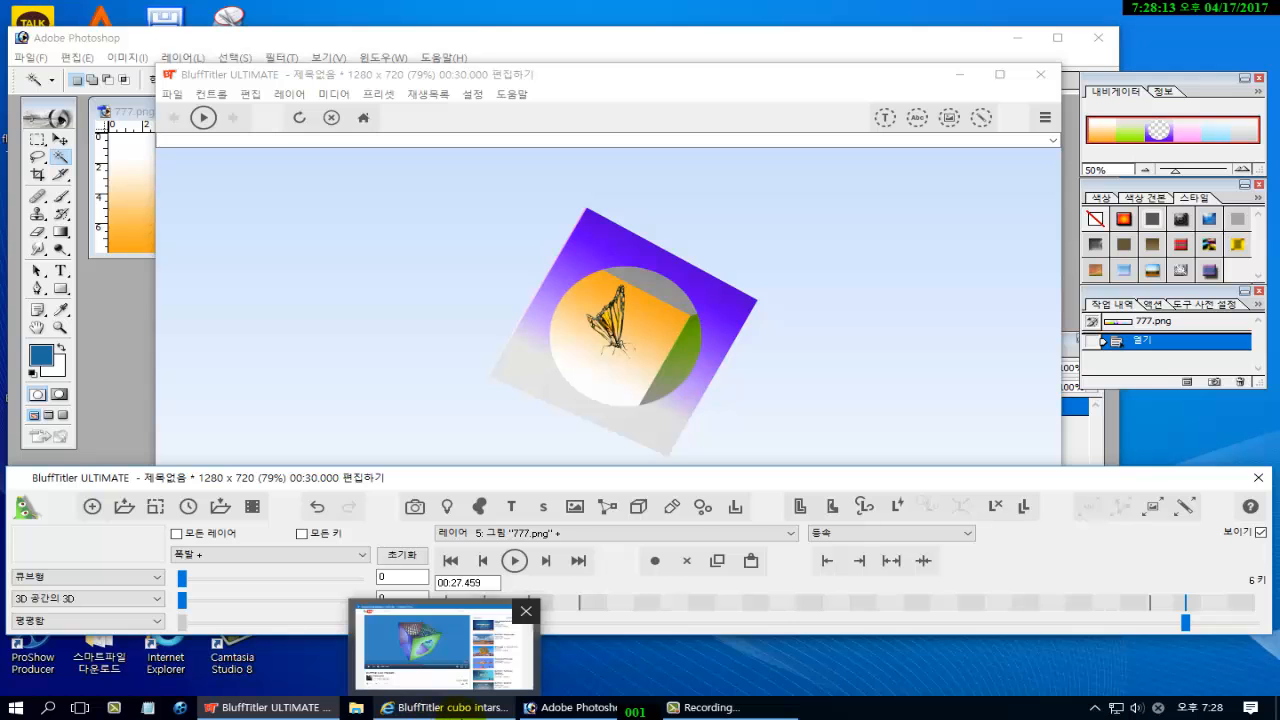
left_click(450, 708)
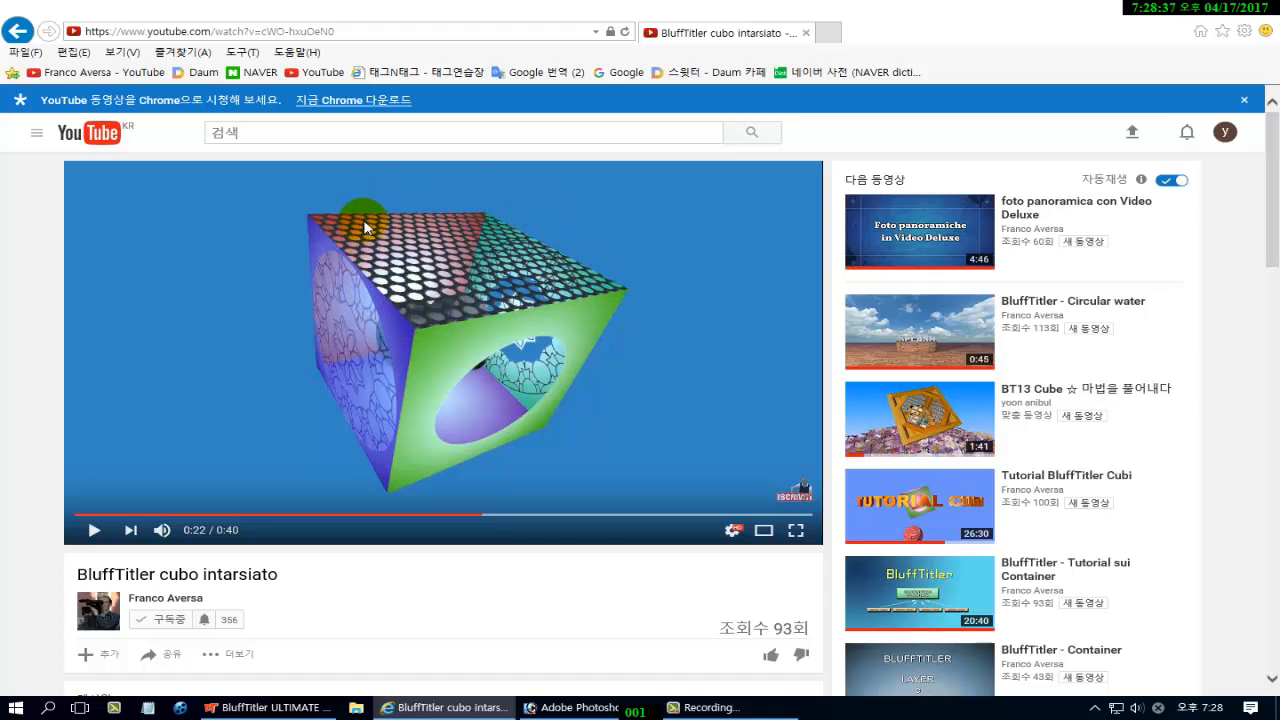
left_click(96, 530)
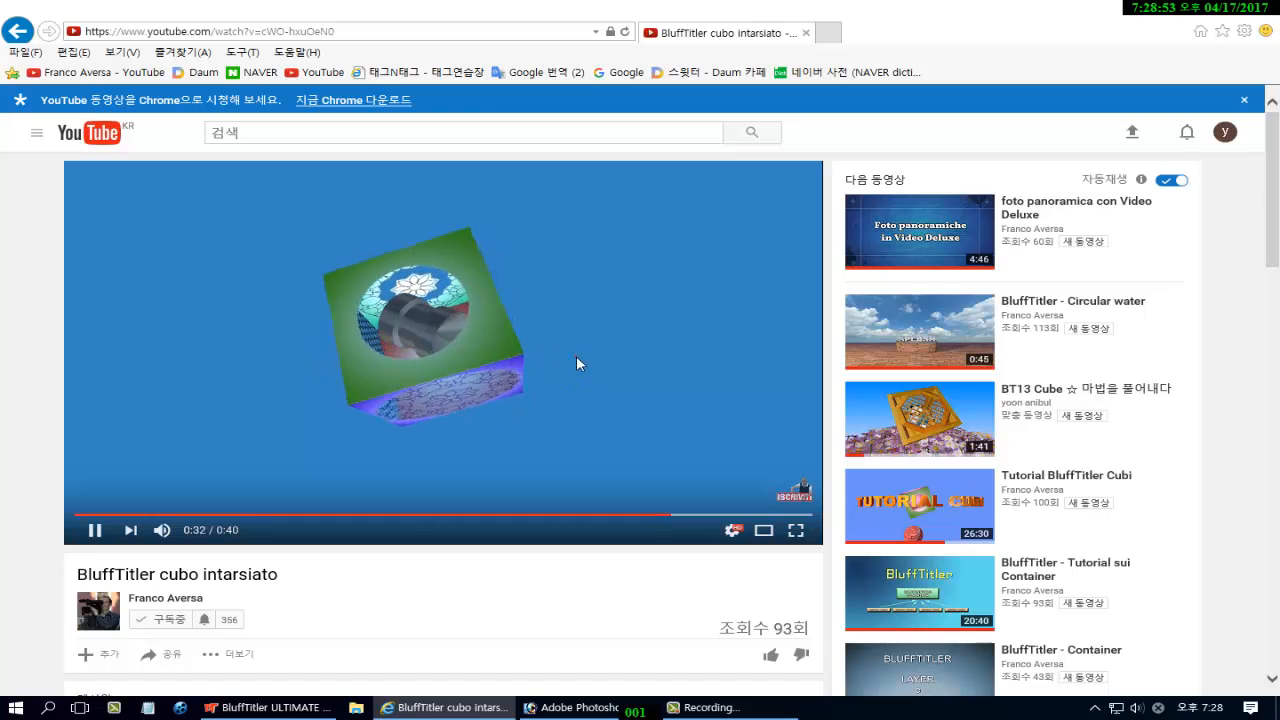
left_click(560, 378)
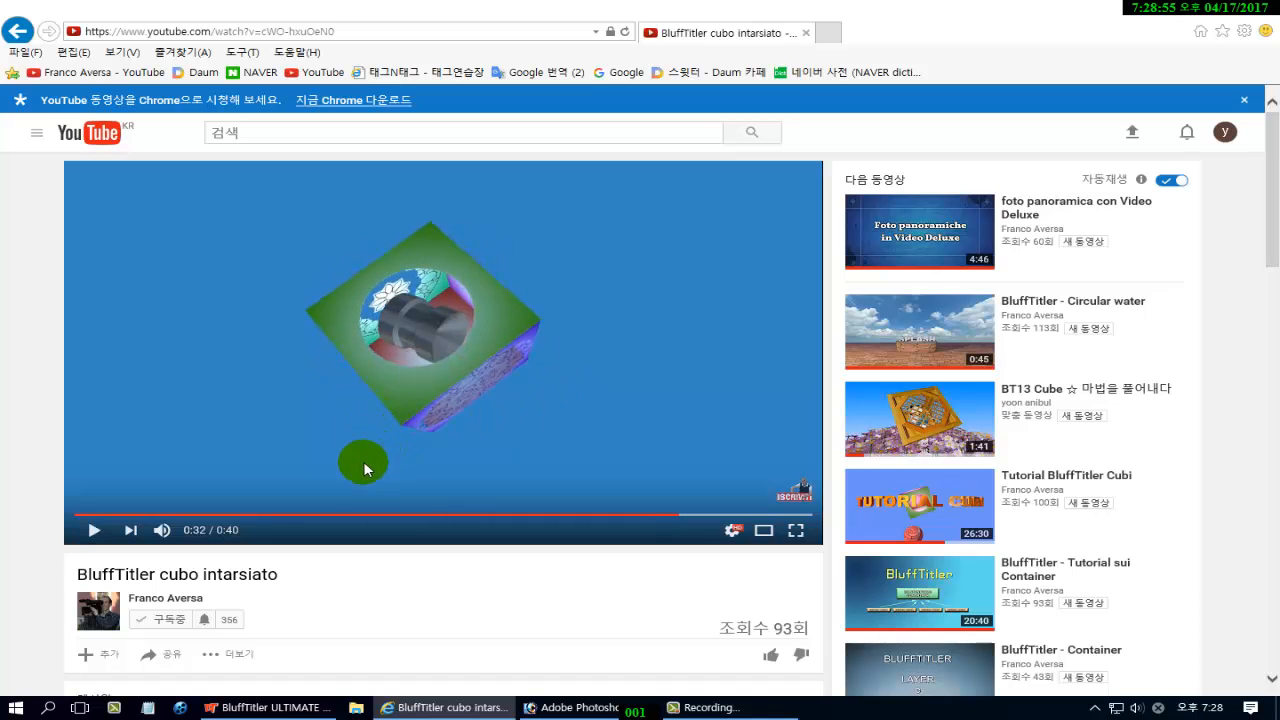
left_click(595, 394)
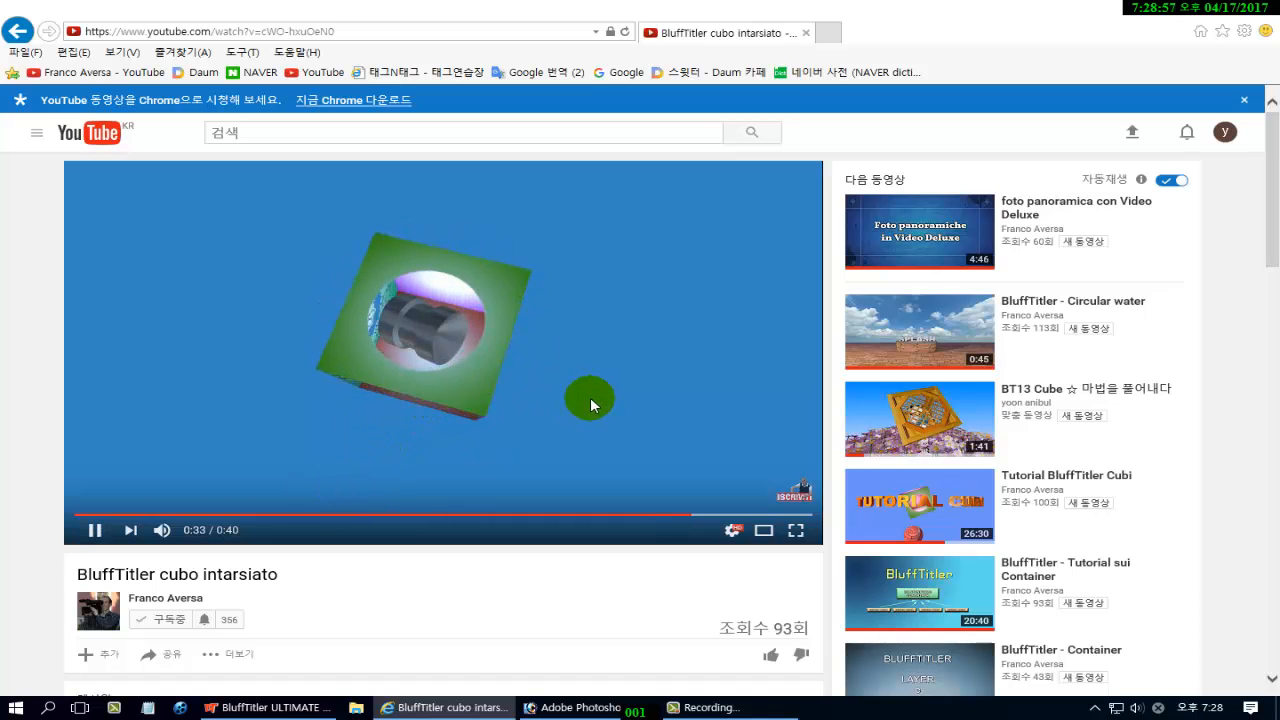
left_click(435, 440)
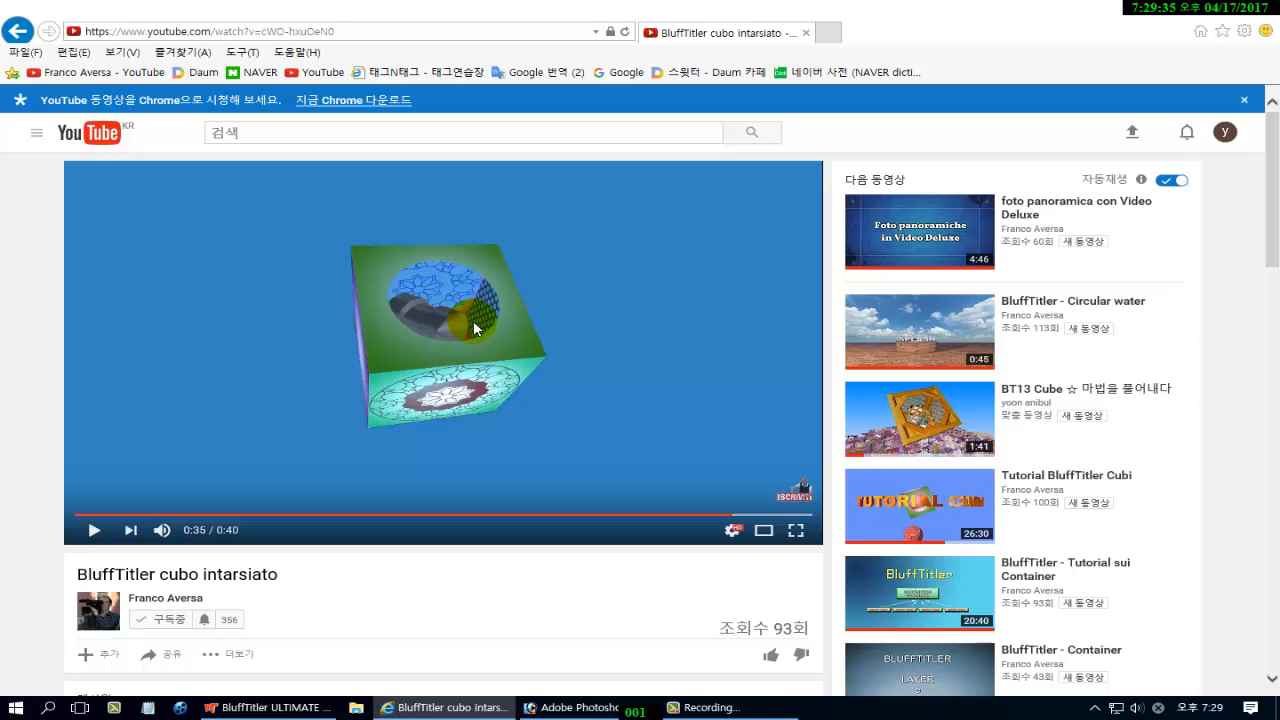
left_click(698, 709)
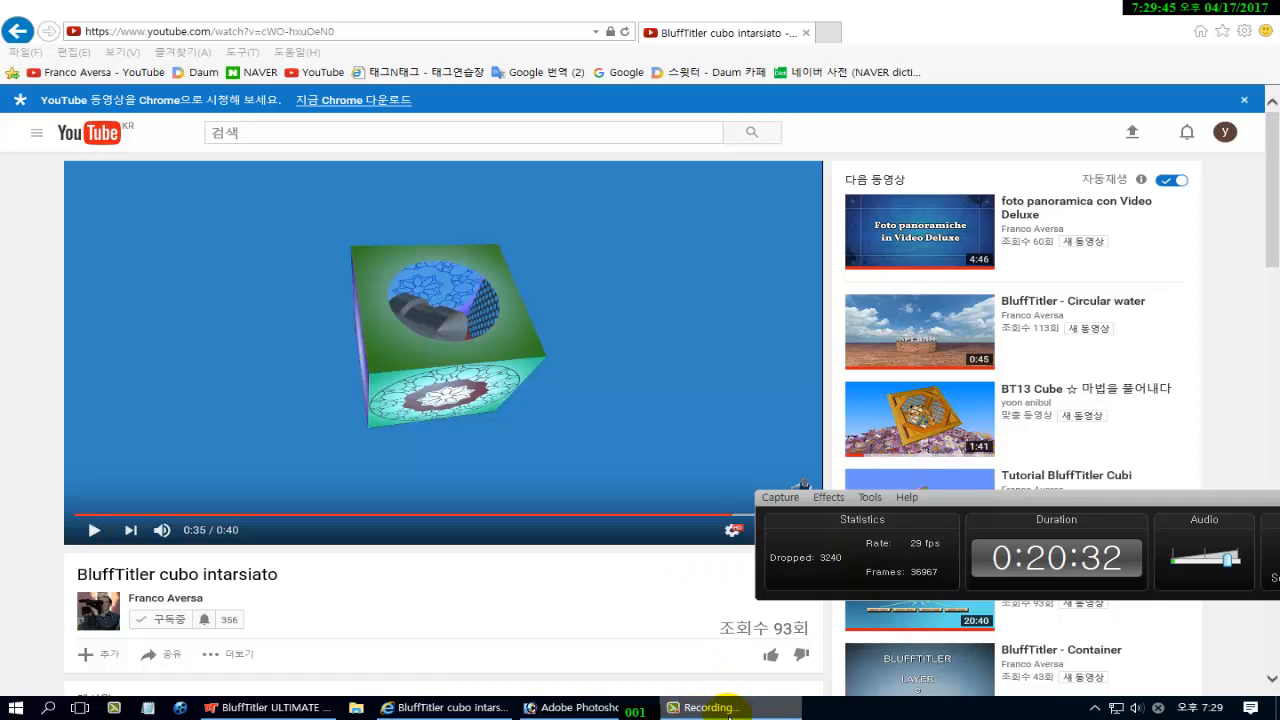
mouse_move(728, 717)
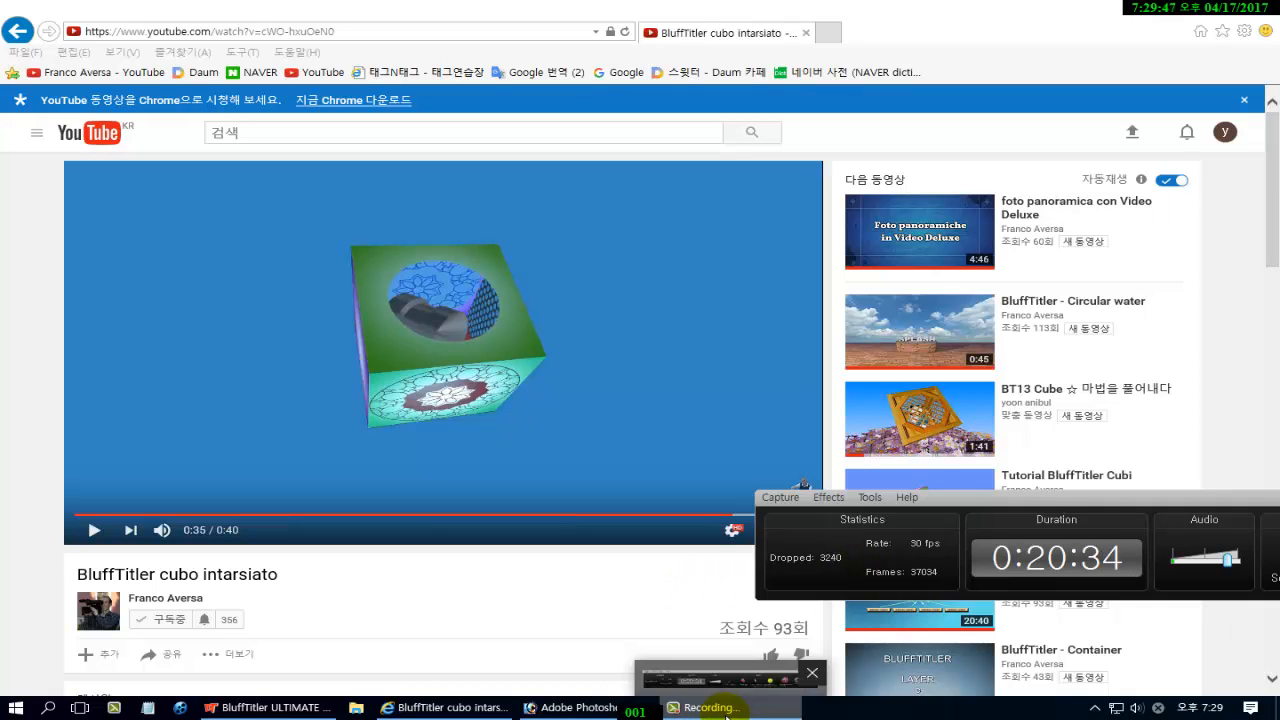